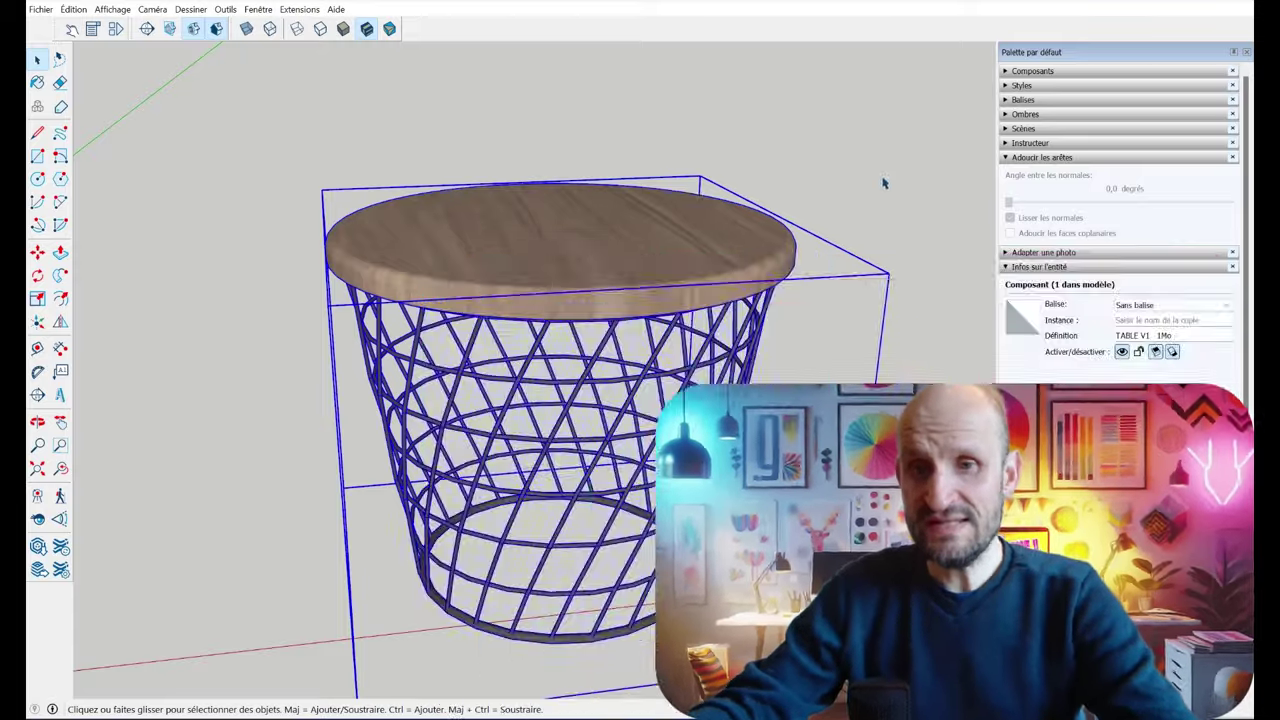
- Orbit around the finished basket table to inspect it from several angles
key("w")
mouse_move(846, 300)
left_mouse_down()
mouse_move(563, 217)
mouse_move(557, 320)
mouse_move(901, 301)
mouse_move(886, 326)
mouse_move(900, 343)
mouse_move(886, 349)
mouse_move(757, 320)
left_mouse_up()
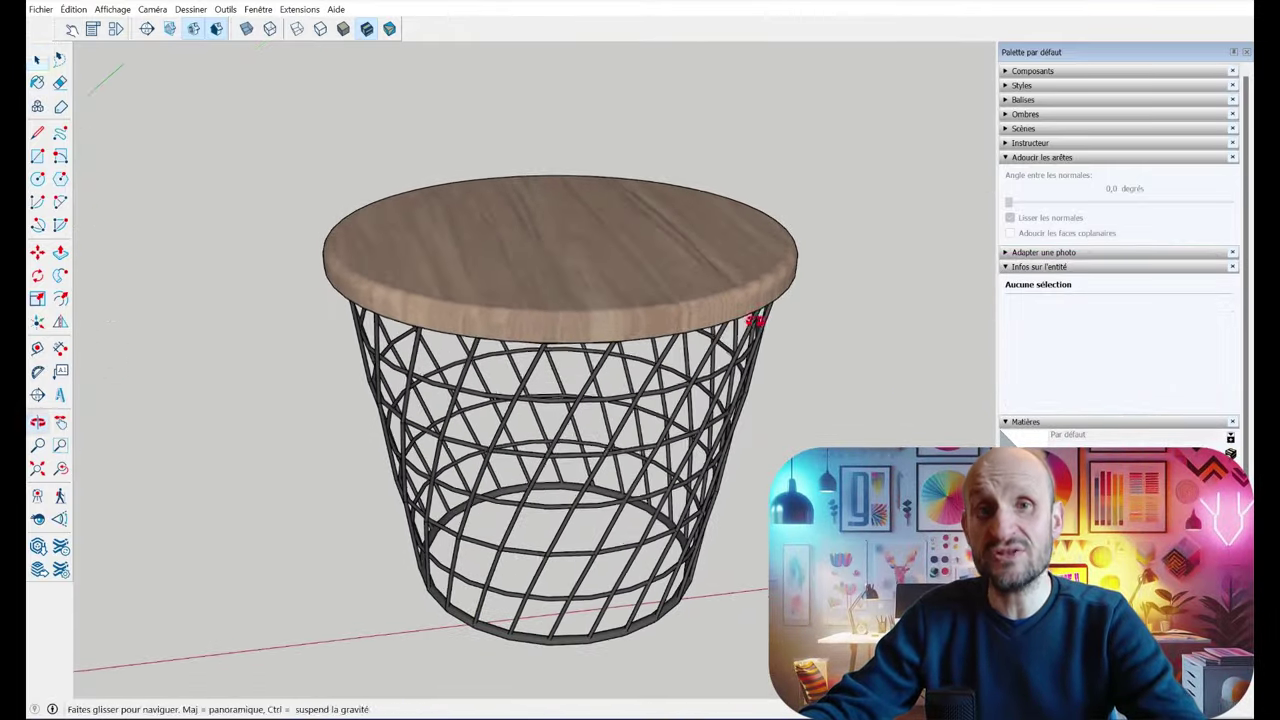
key("space")
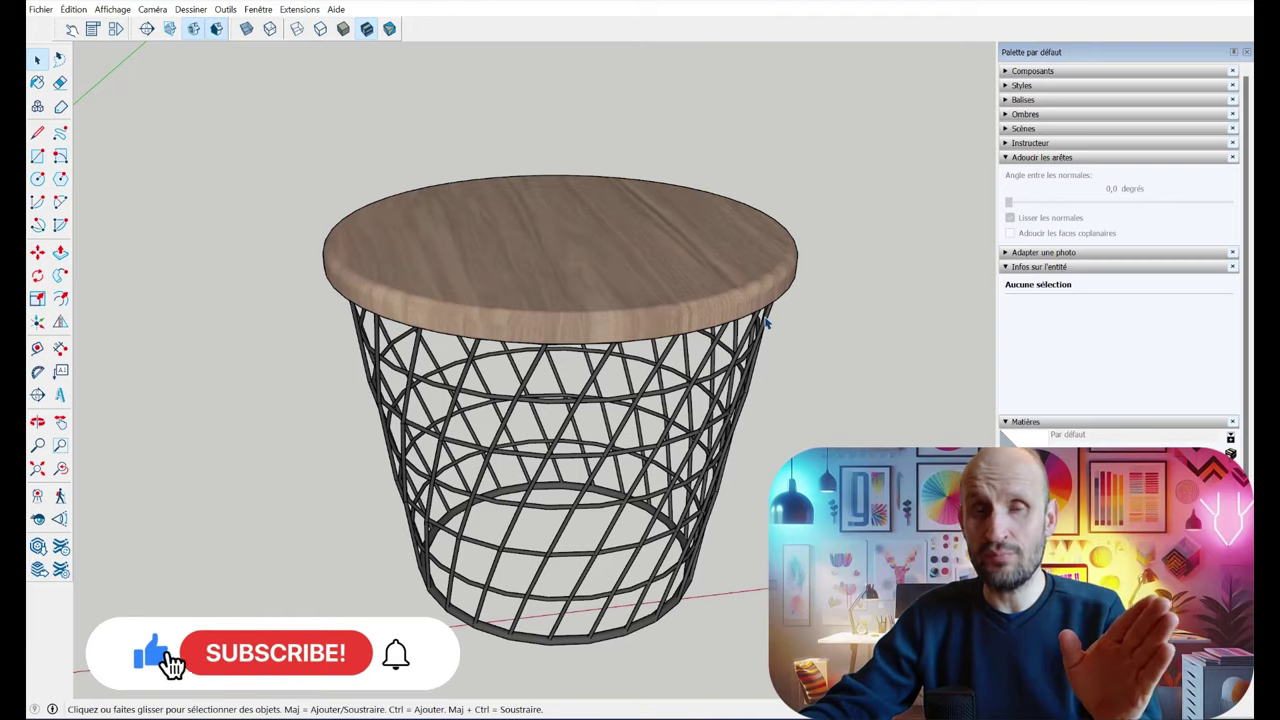
mouse_move(766, 320)
middle_mouse_down()
mouse_move(694, 303)
mouse_move(677, 283)
mouse_move(614, 308)
mouse_move(748, 247)
mouse_move(686, 237)
mouse_move(730, 180)
middle_mouse_up()
scroll(705, 239, "up", 2)
scroll(748, 148, "up", 2)
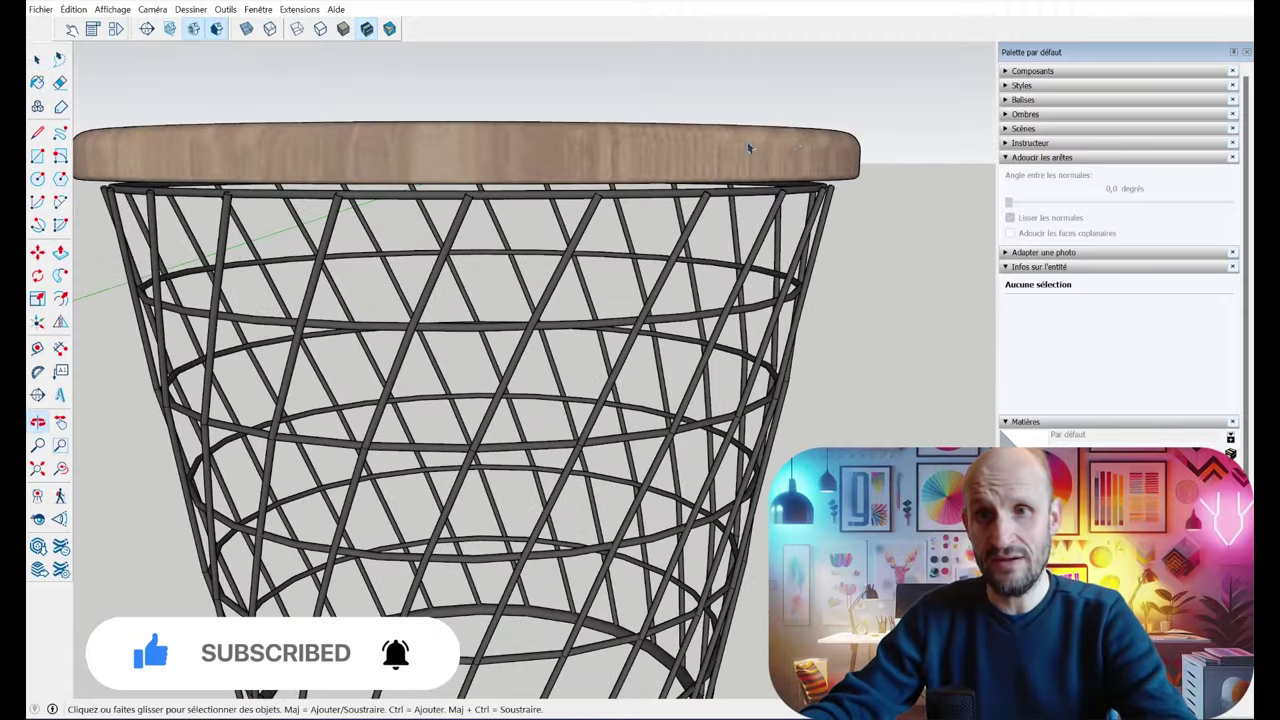
mouse_move(788, 124)
middle_mouse_down()
mouse_move(740, 189)
mouse_move(789, 291)
mouse_move(743, 114)
middle_mouse_up()
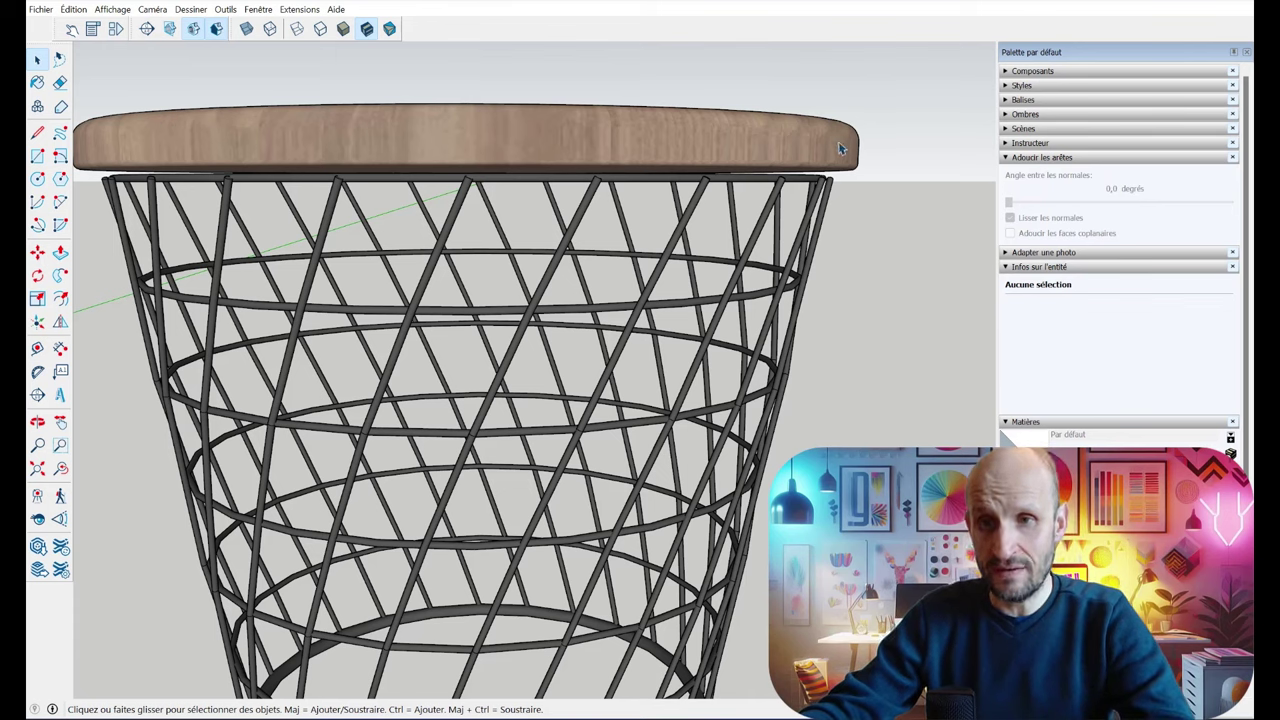
scroll(826, 180, "down", 3)
mouse_move(826, 180)
middle_mouse_down()
mouse_move(786, 171)
mouse_move(783, 122)
middle_mouse_up()
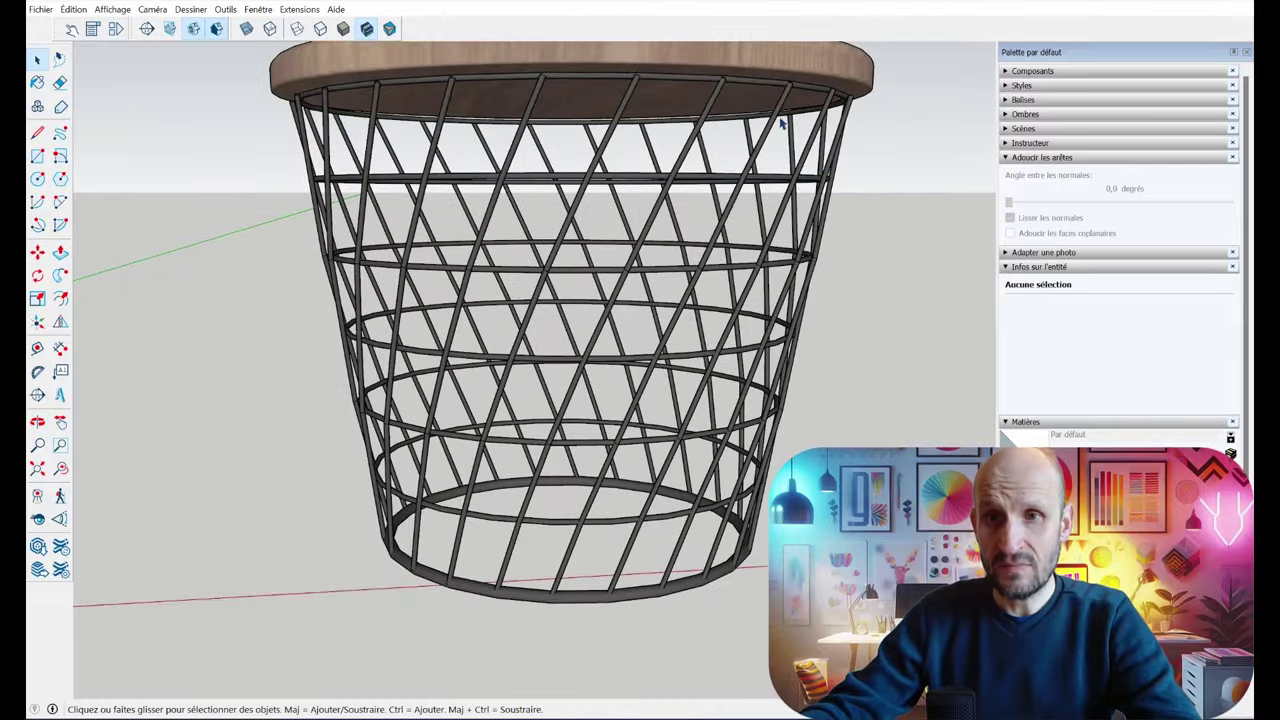
left_click(773, 94)
right_click(612, 238)
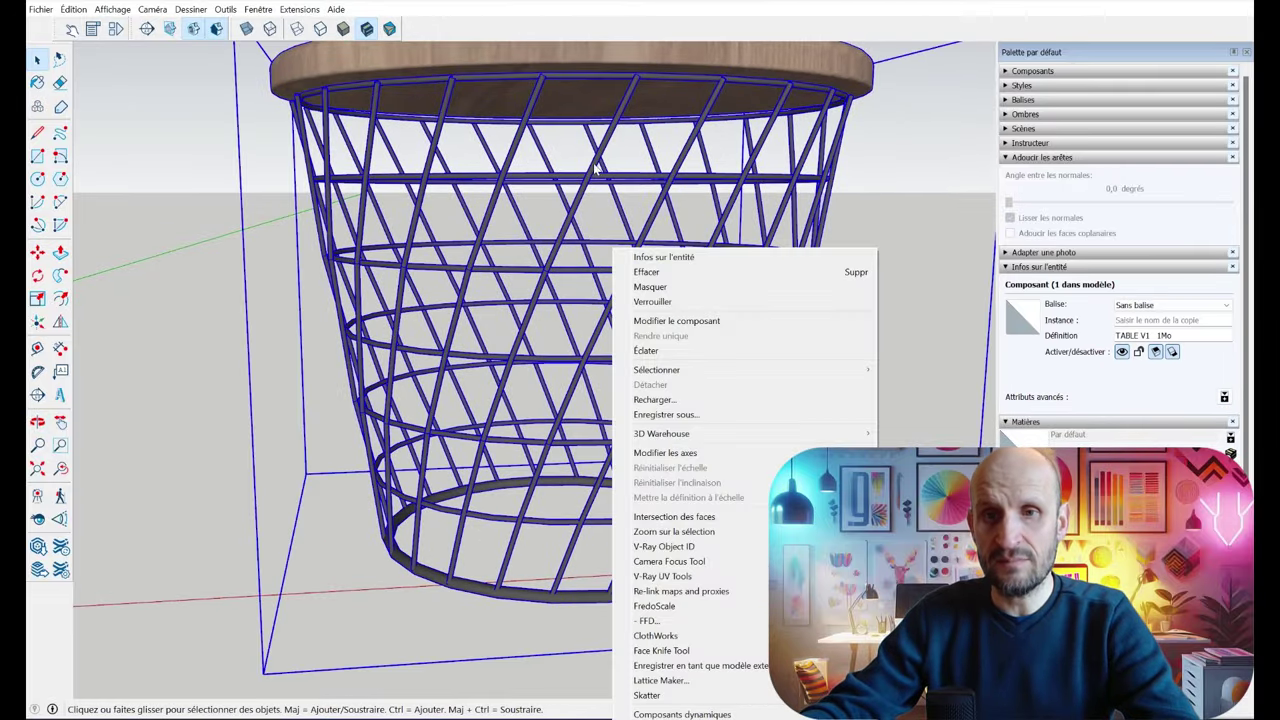
mouse_move(612, 238)
middle_mouse_down()
mouse_move(760, 375)
mouse_move(866, 312)
mouse_move(868, 266)
middle_mouse_up()
left_click(760, 375)
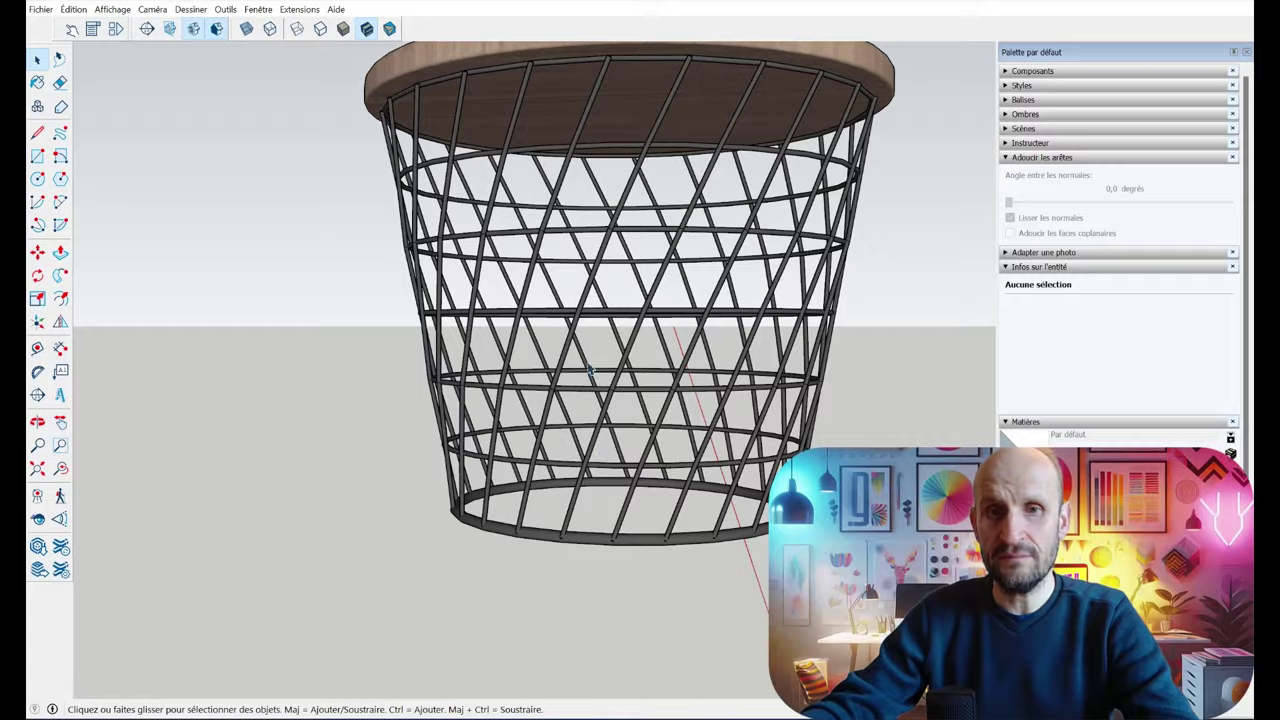
scroll(590, 372, "down", 4)
mouse_move(743, 386)
middle_mouse_down()
mouse_move(480, 529)
mouse_move(473, 482)
mouse_move(457, 517)
mouse_move(543, 506)
mouse_move(443, 309)
mouse_move(368, 306)
mouse_move(663, 280)
mouse_move(573, 340)
middle_mouse_up()
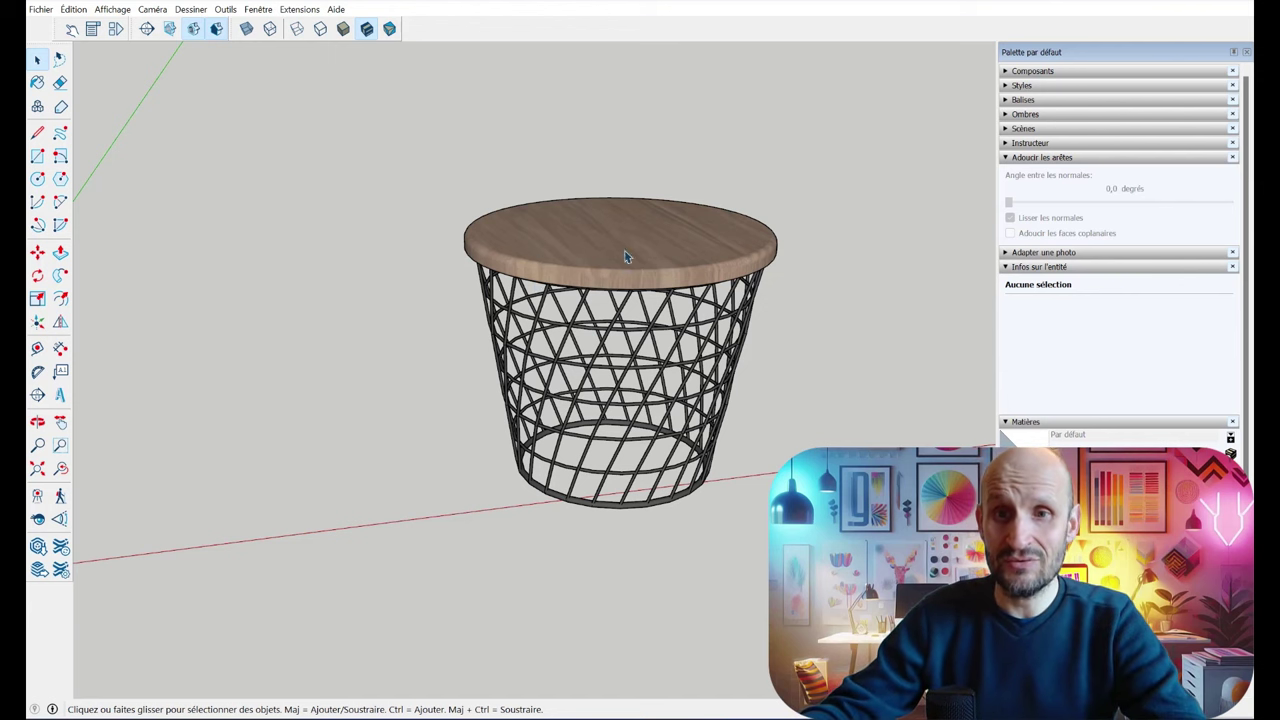
left_click(673, 283)
mouse_move(673, 283)
middle_mouse_down()
mouse_move(634, 289)
mouse_move(727, 291)
middle_mouse_up()
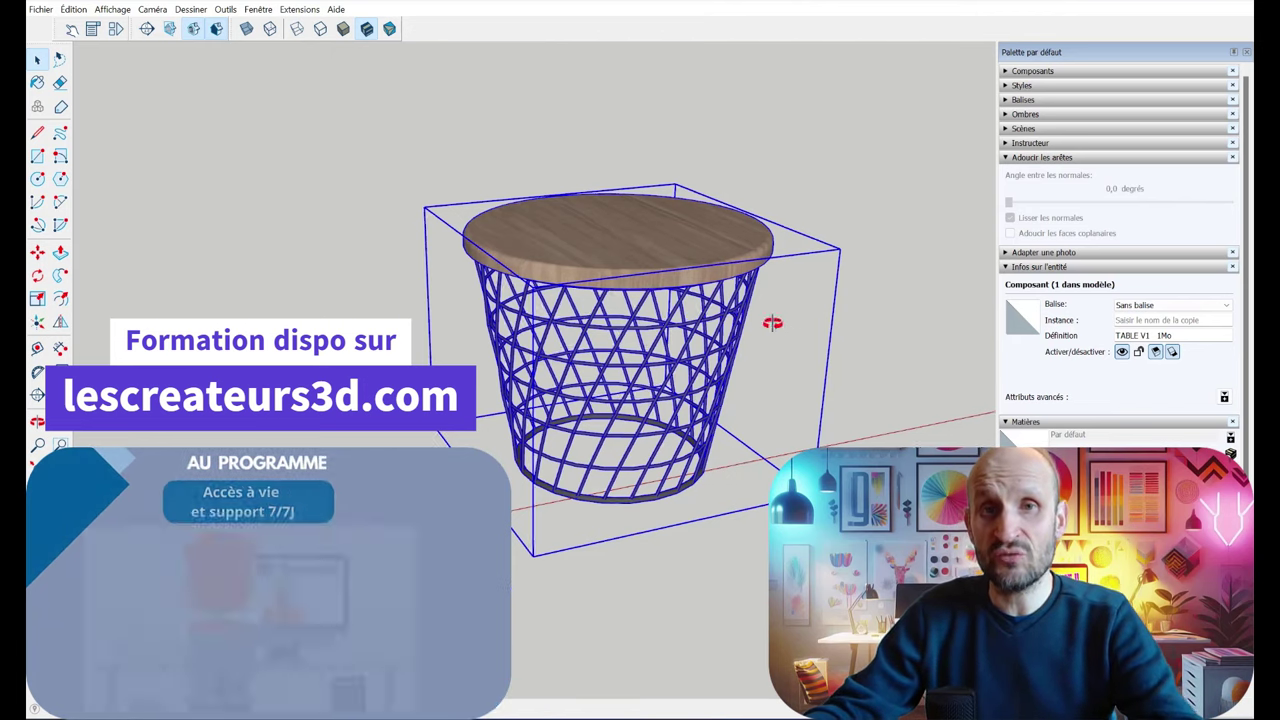
middle_click_drag(771, 320, 773, 248)
left_click(752, 165)
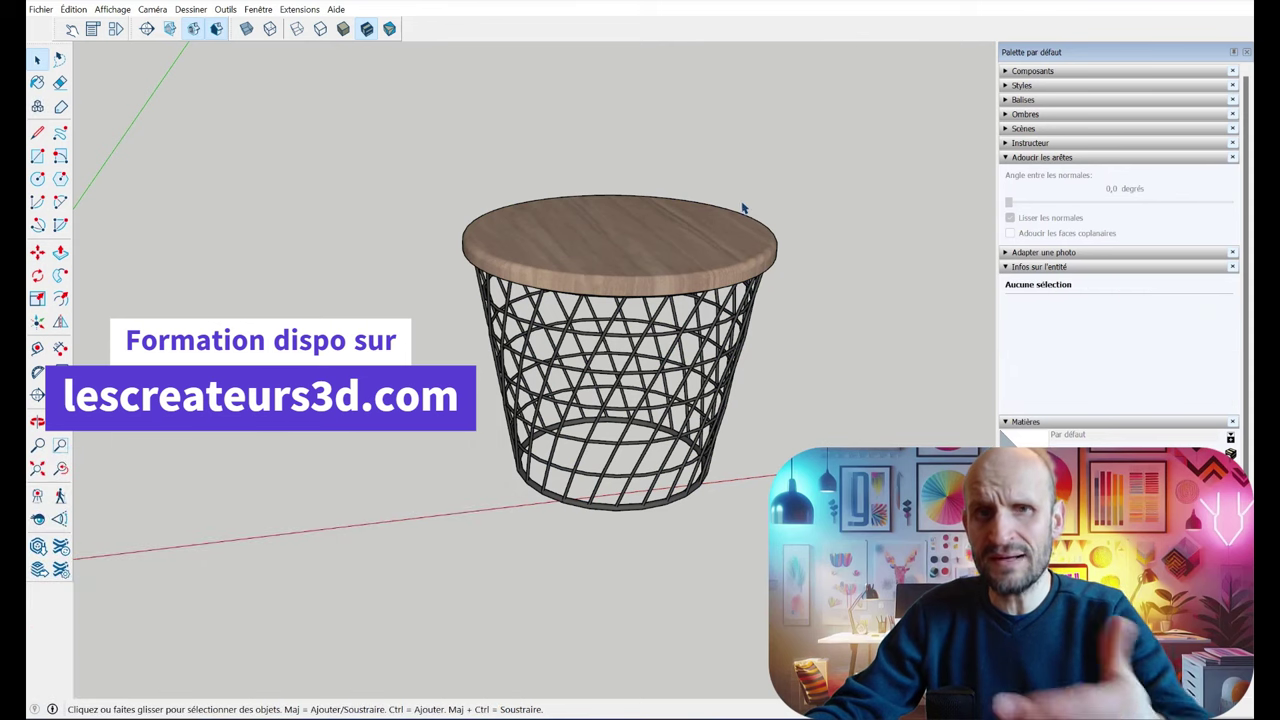
scroll(660, 270, "up", 3)
middle_click_drag(663, 289, 662, 213)
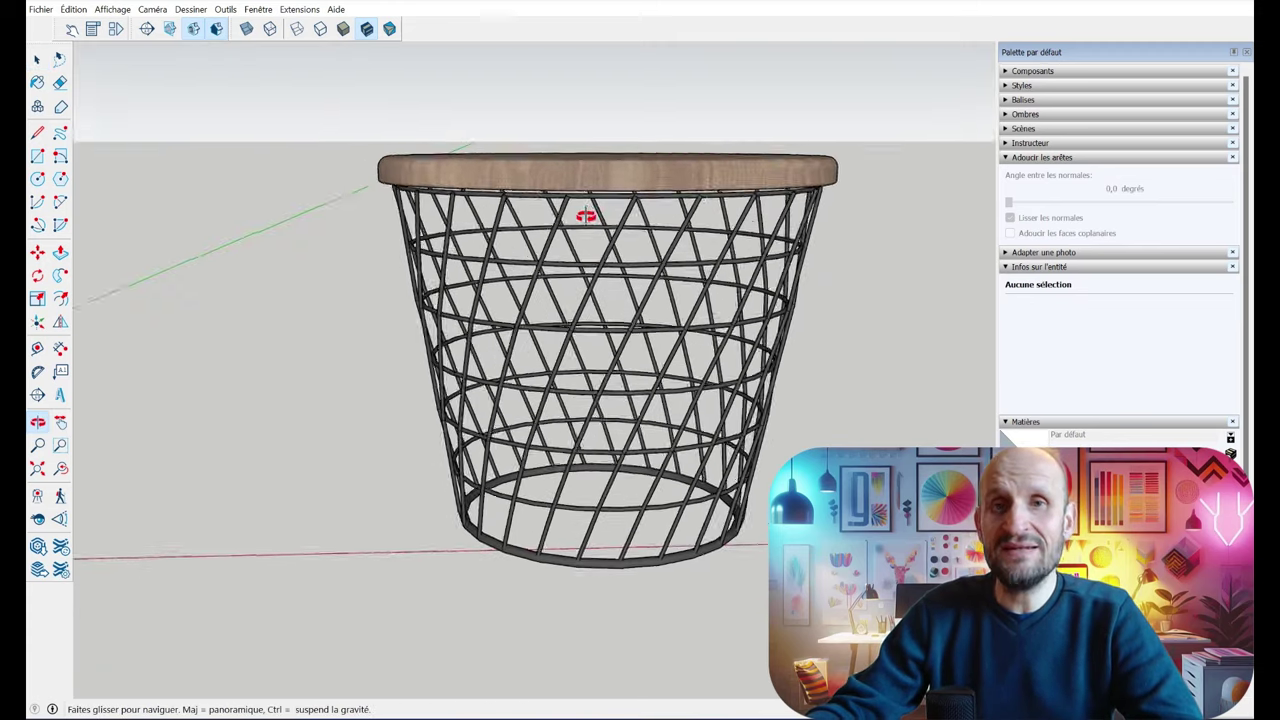
middle_click_drag(662, 213, 629, 280)
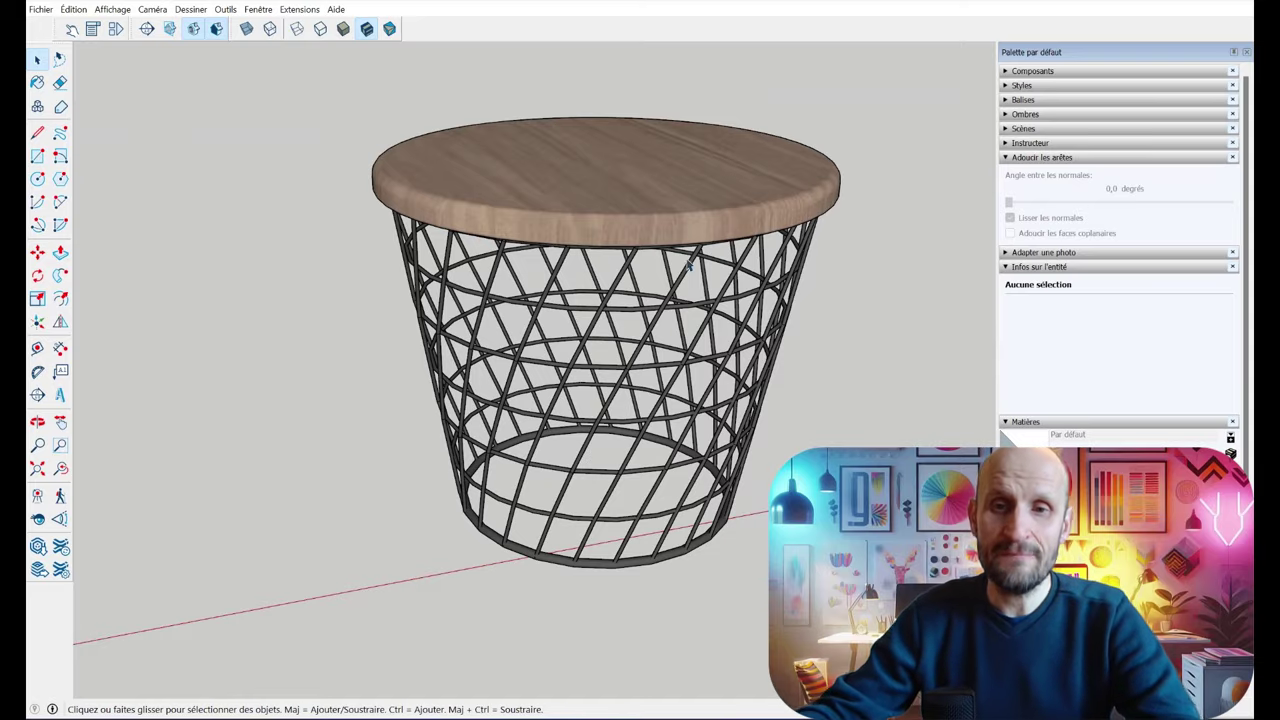
mouse_move(629, 280)
middle_mouse_down()
mouse_move(755, 325)
mouse_move(672, 237)
middle_mouse_up()
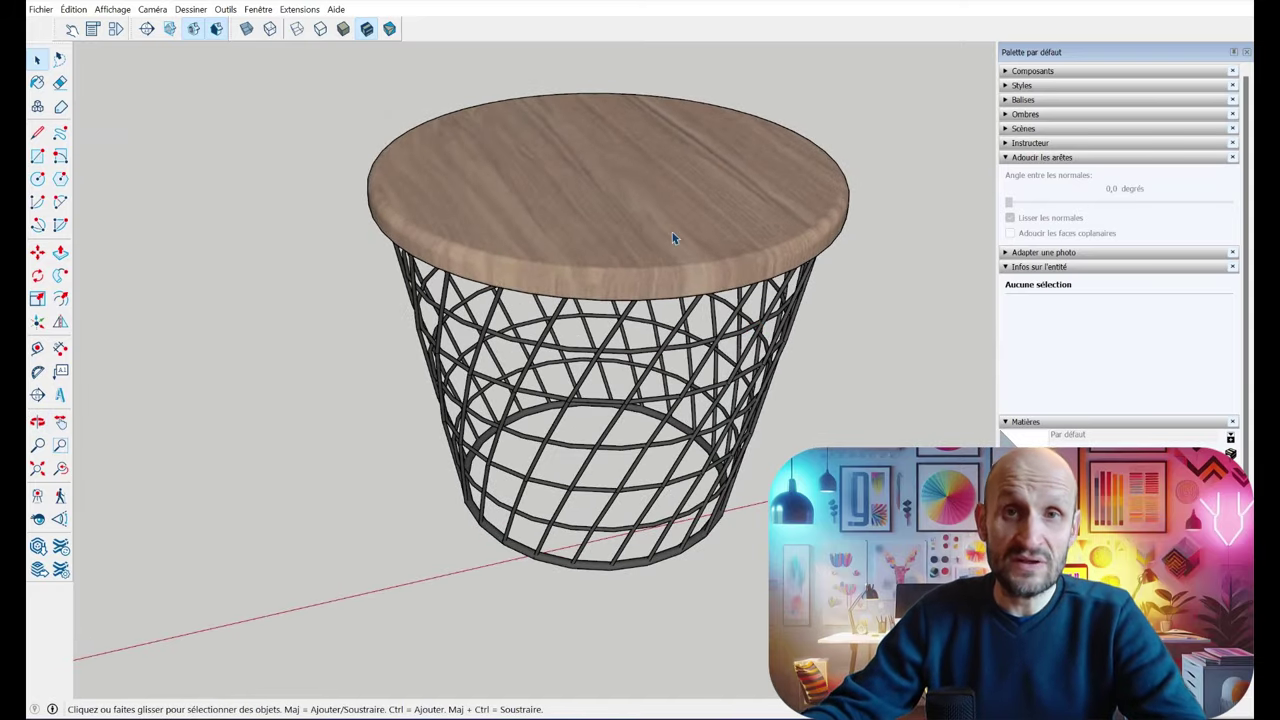
left_click(641, 232)
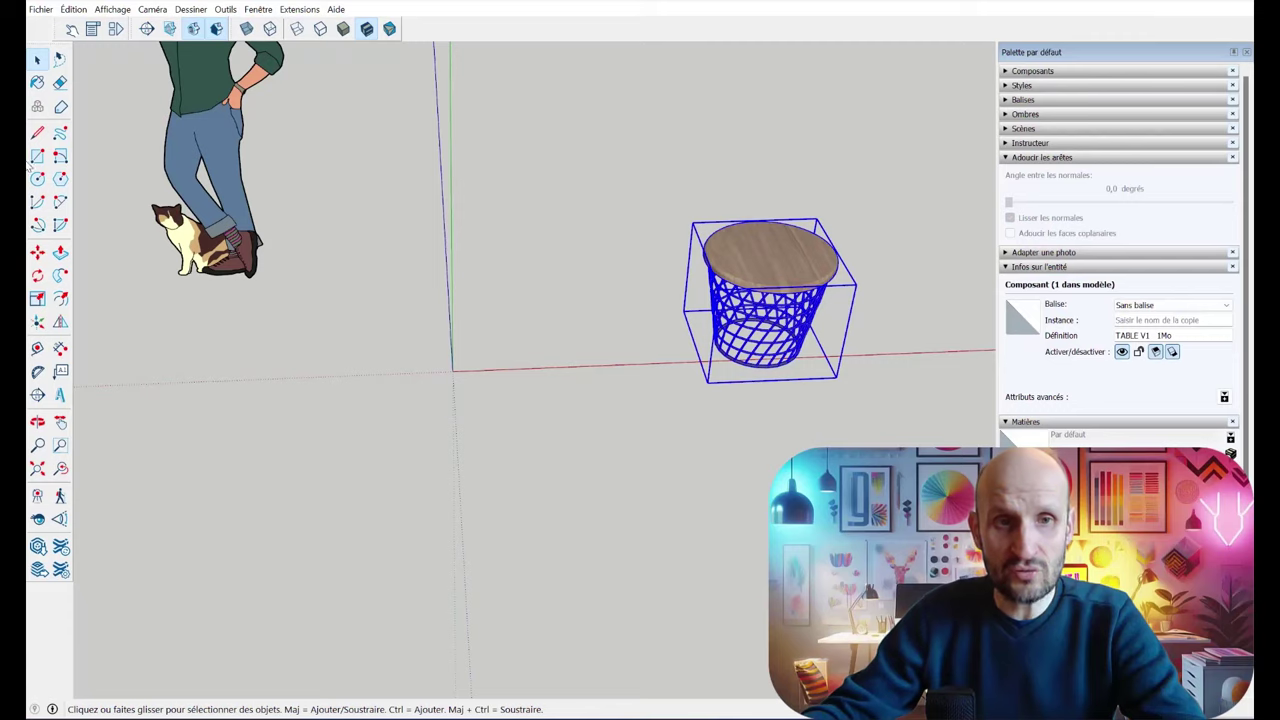
- Draw a circle of about 20 cm radius beside the table and push/pull it into a cylinder
key("c")
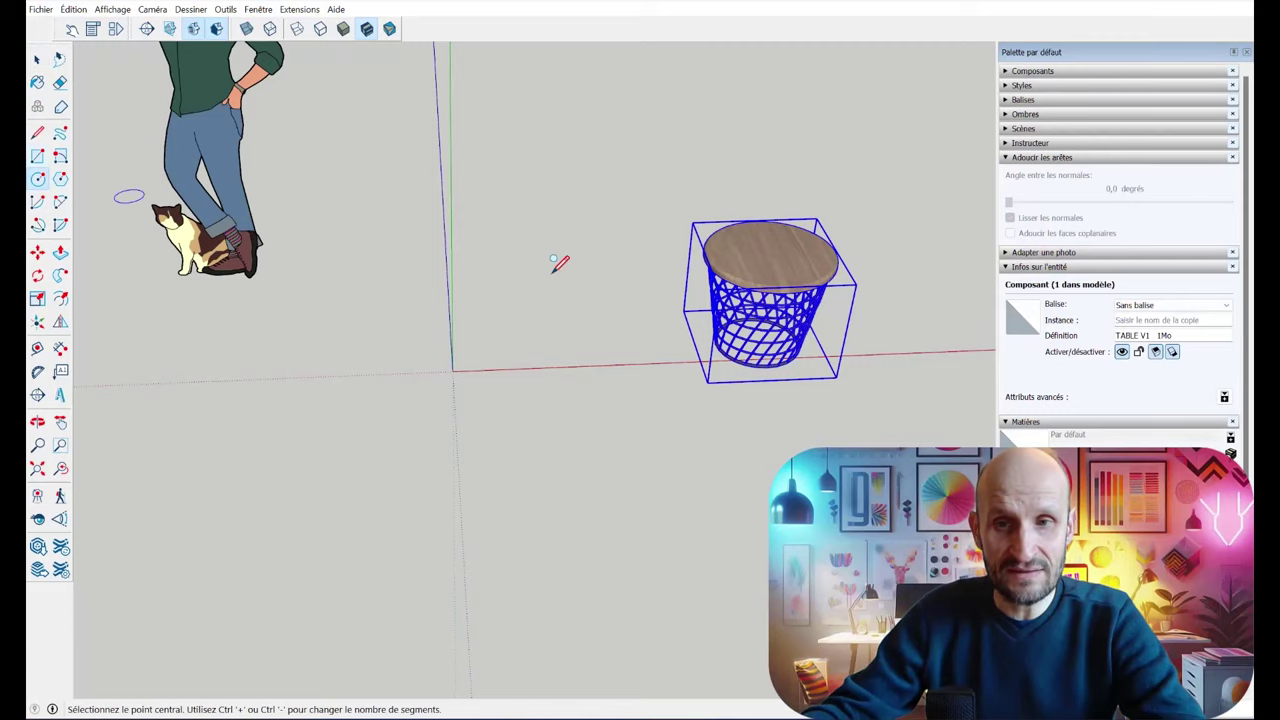
middle_click_drag(557, 266, 631, 64)
mouse_move(631, 64)
left_mouse_down()
mouse_move(677, 606)
mouse_move(726, 126)
mouse_move(720, 63)
mouse_move(715, 110)
left_mouse_up()
middle_click_drag(715, 110, 703, 200)
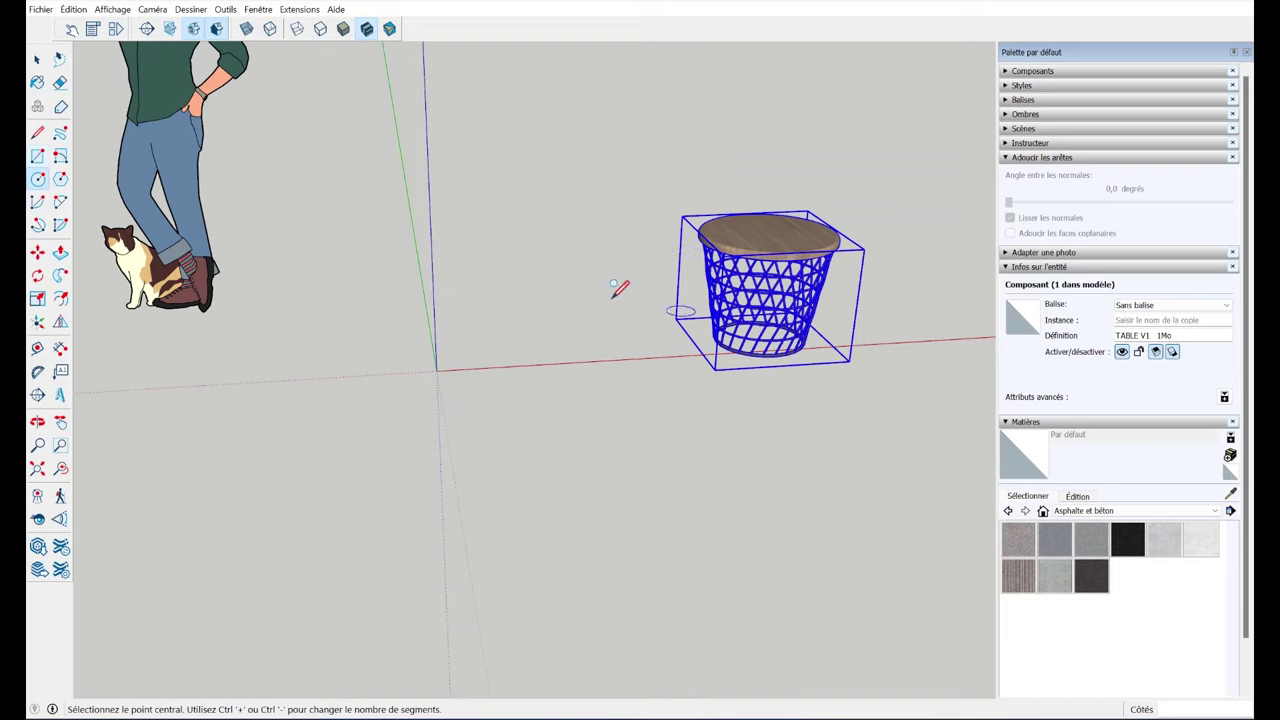
scroll(480, 350, "up", 2)
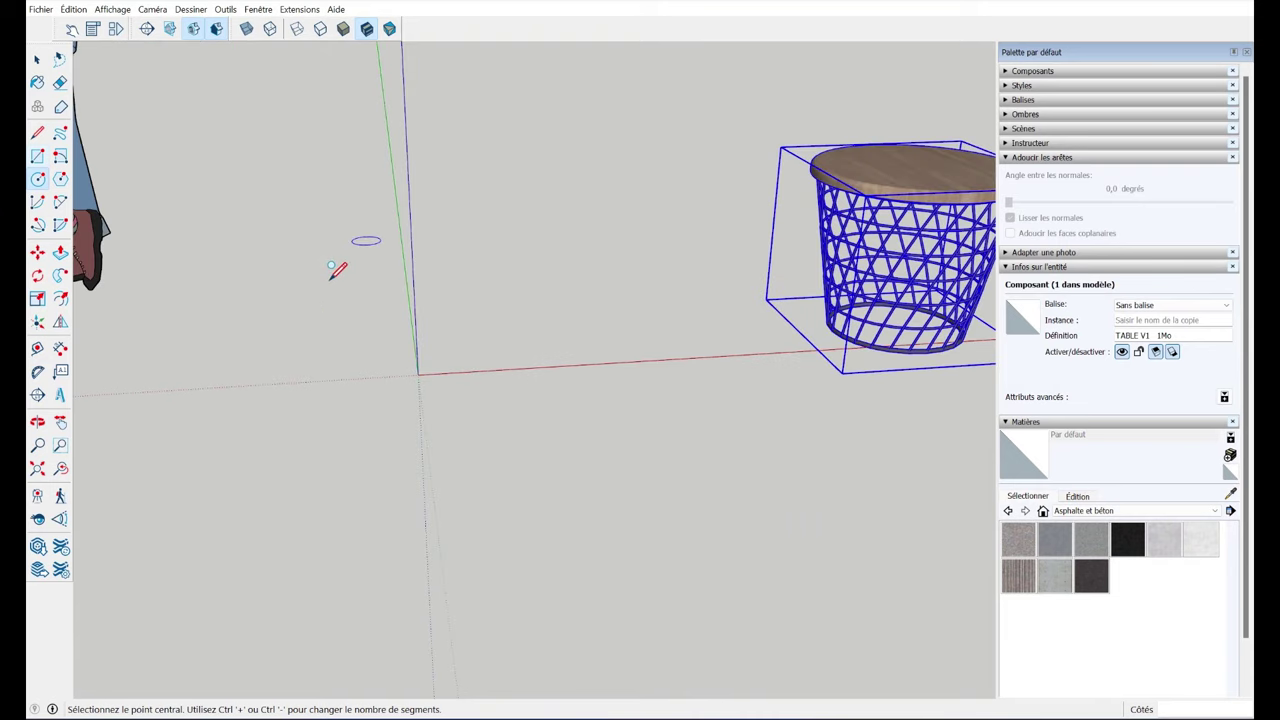
left_click(494, 371)
key("space")
left_click(457, 371)
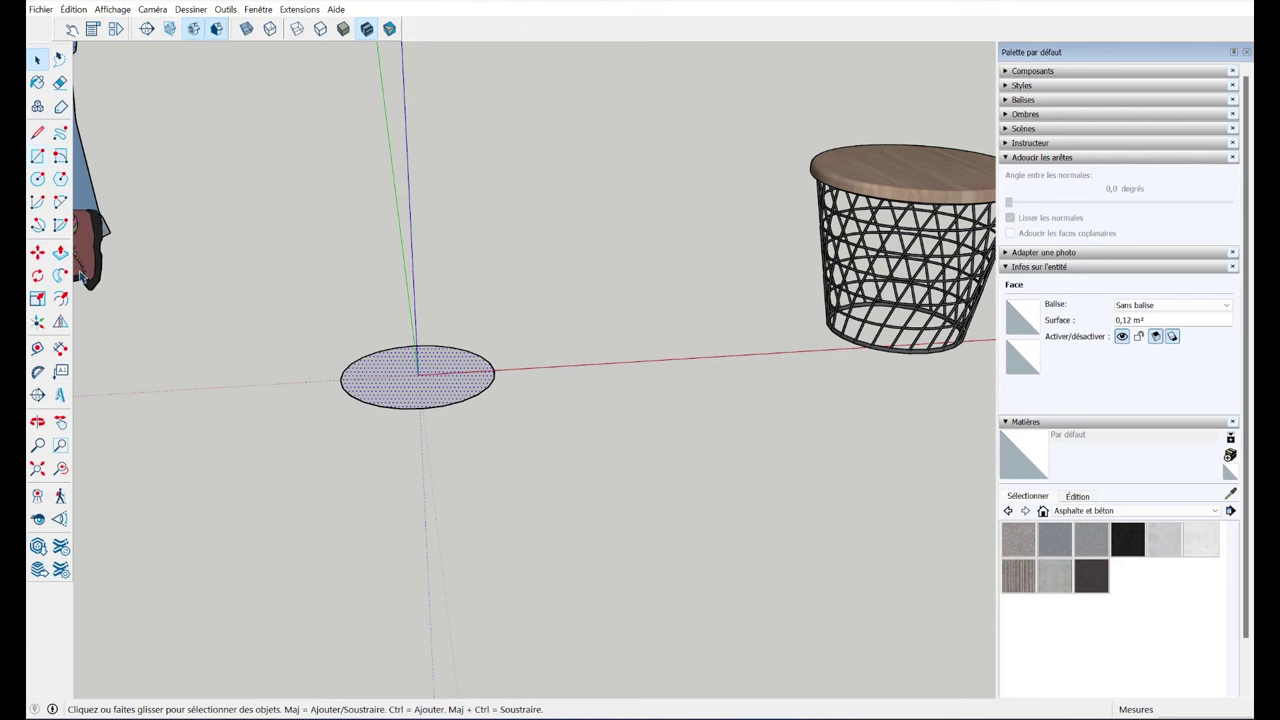
left_click(60, 253)
mouse_move(514, 251)
middle_mouse_down()
mouse_move(714, 128)
mouse_move(522, 320)
mouse_move(543, 243)
middle_mouse_up()
key("space")
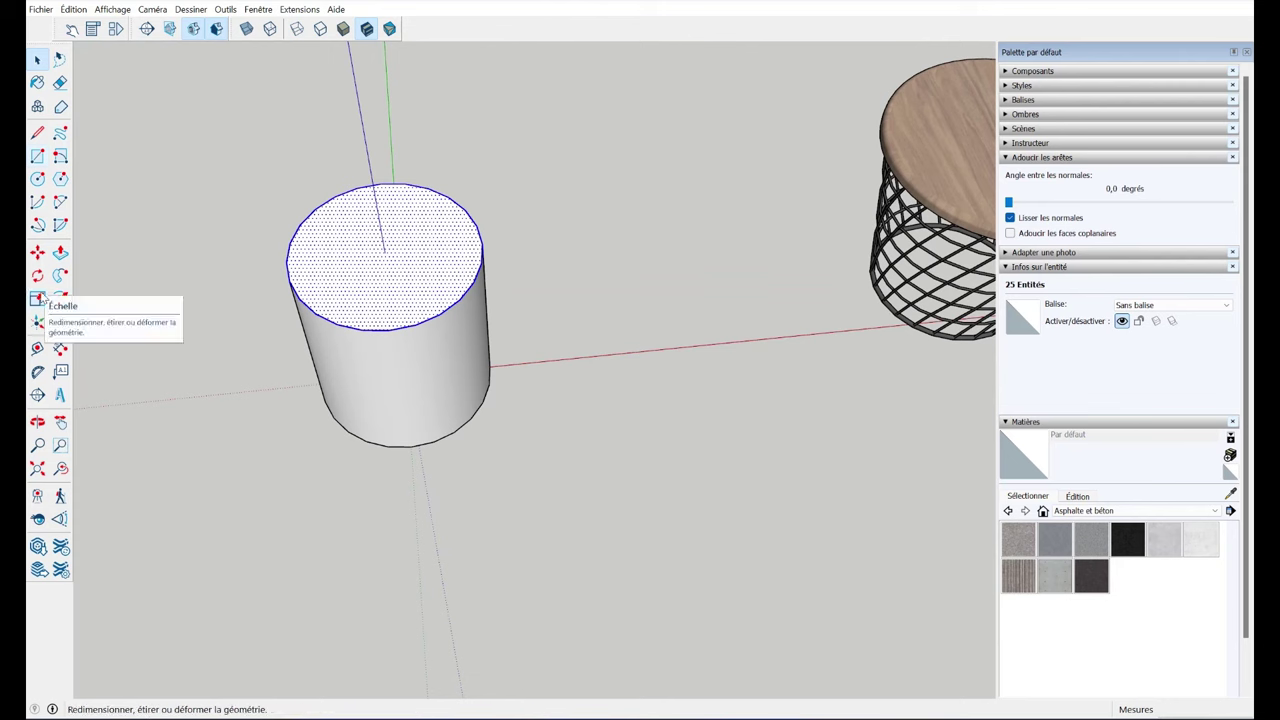
- Scale the cylinder's top face about its centre so it flares wider
left_click(38, 298)
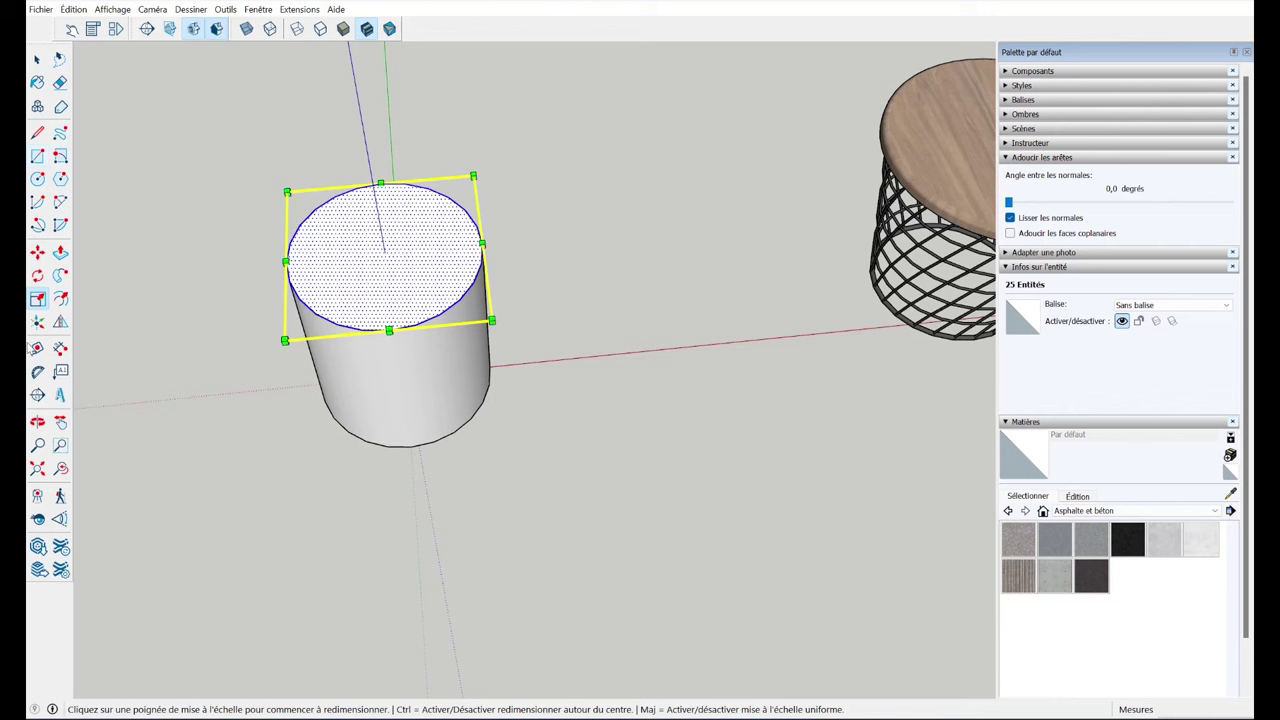
left_click(491, 321)
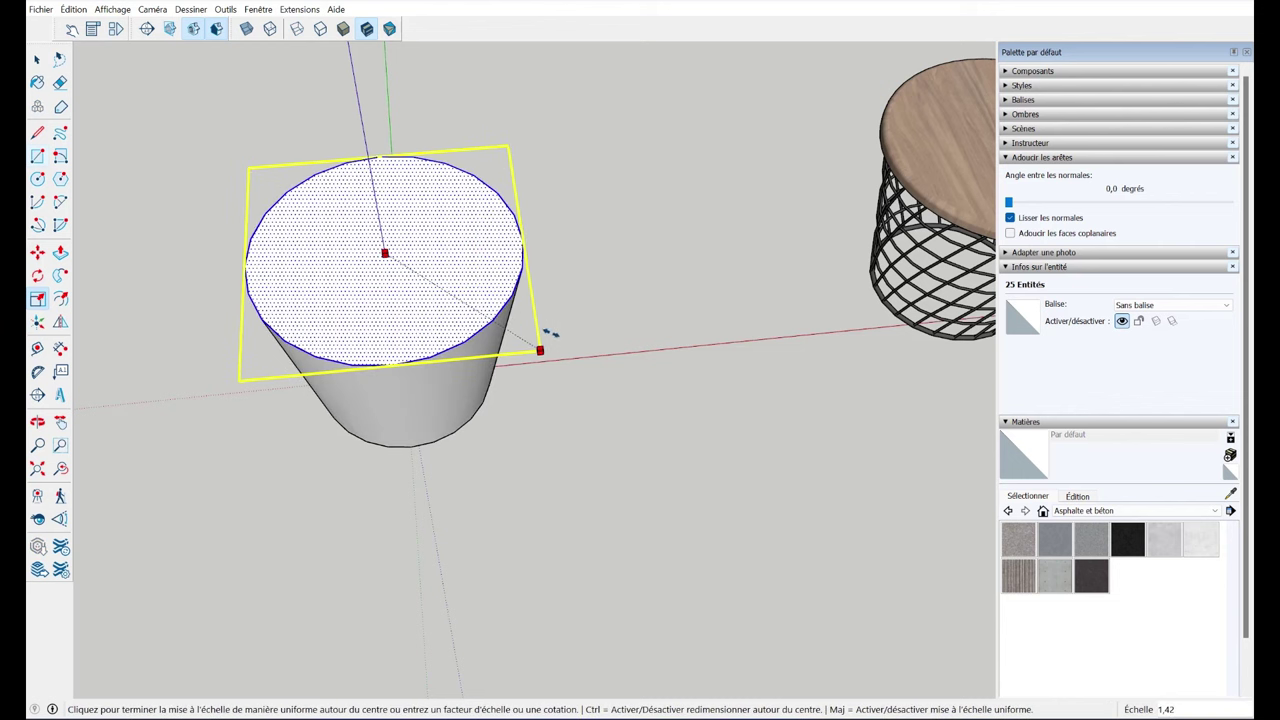
left_click(541, 332)
mouse_move(541, 332)
middle_mouse_down()
mouse_move(656, 138)
mouse_move(654, 300)
middle_mouse_up()
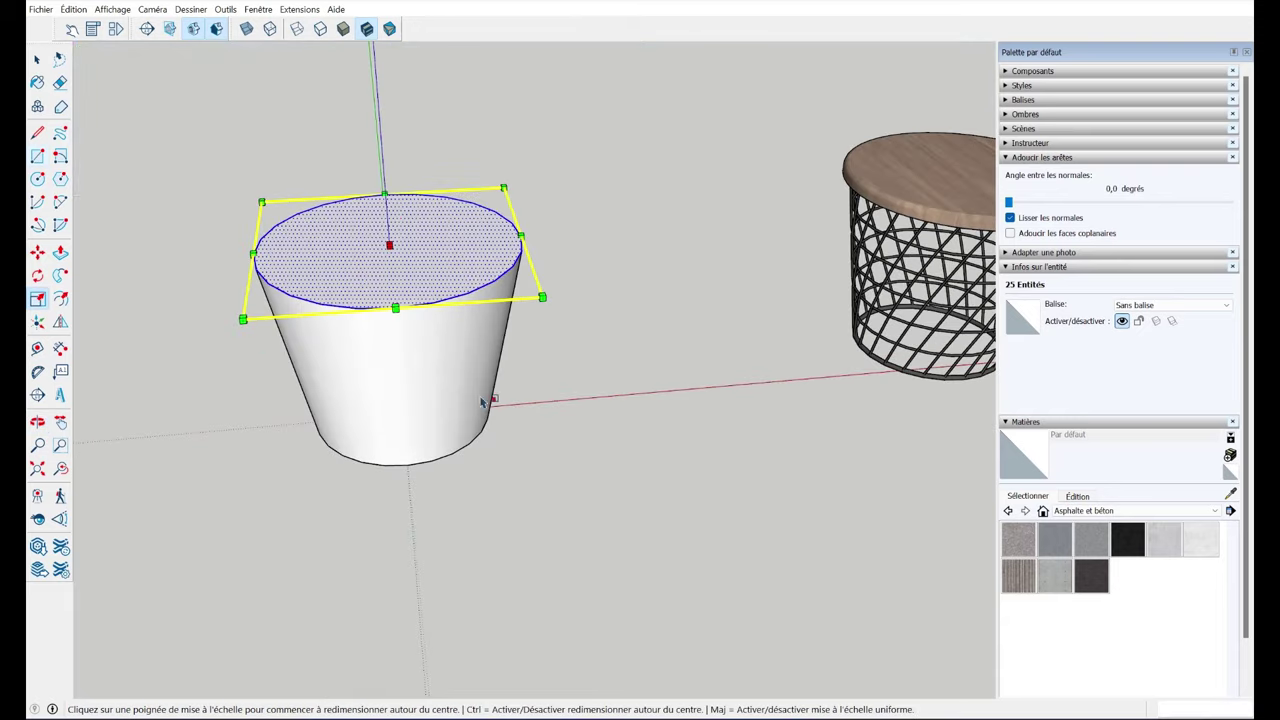
left_click(541, 297)
left_click(531, 289)
mouse_move(517, 397)
middle_mouse_down()
mouse_move(477, 323)
mouse_move(418, 434)
middle_mouse_up()
key("space")
- Shrink the cylinder's bottom face about its centre to finish the taper
key("s")
left_click(500, 389)
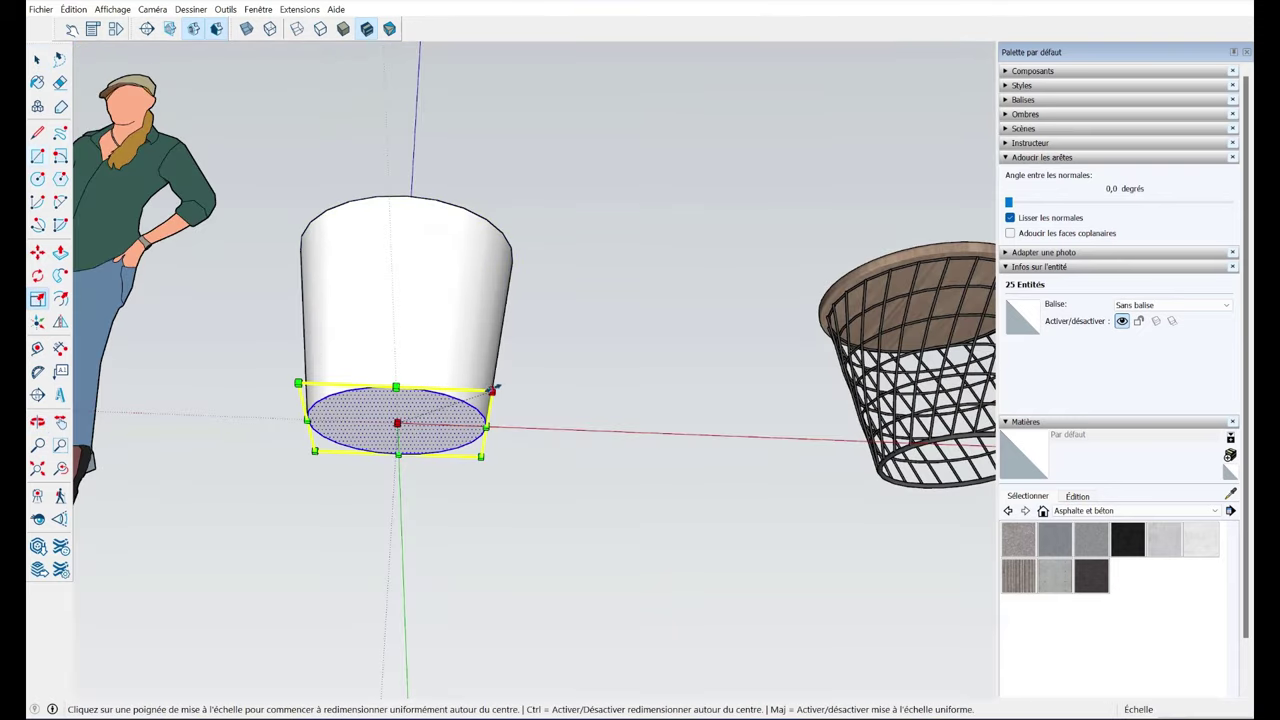
left_click(480, 392)
key("space")
left_click(575, 317)
mouse_move(575, 317)
middle_mouse_down()
mouse_move(491, 423)
mouse_move(466, 363)
middle_mouse_up()
scroll(530, 332, "up", 2)
scroll(530, 332, "up", 2)
- Select the tapered solid's top face and edge and move it into place
left_click(522, 337)
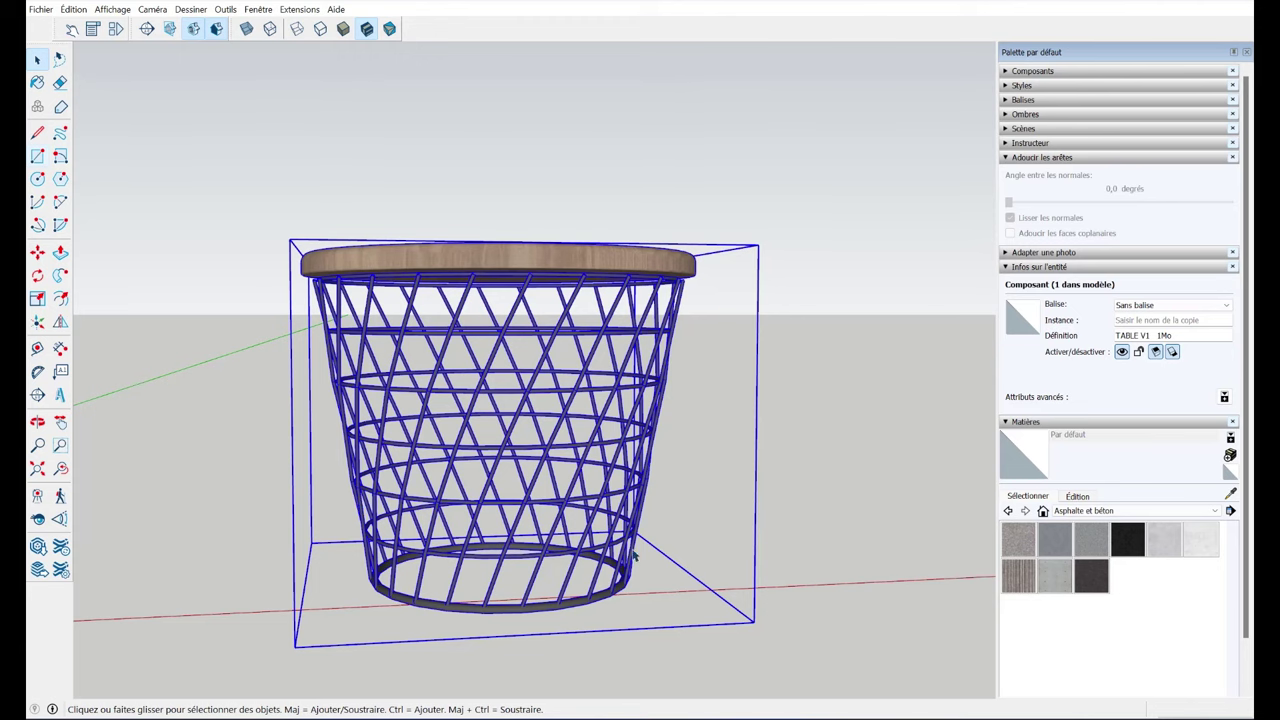
scroll(172, 500, "down", 3)
middle_click_drag(172, 500, 366, 374)
scroll(354, 366, "up", 2)
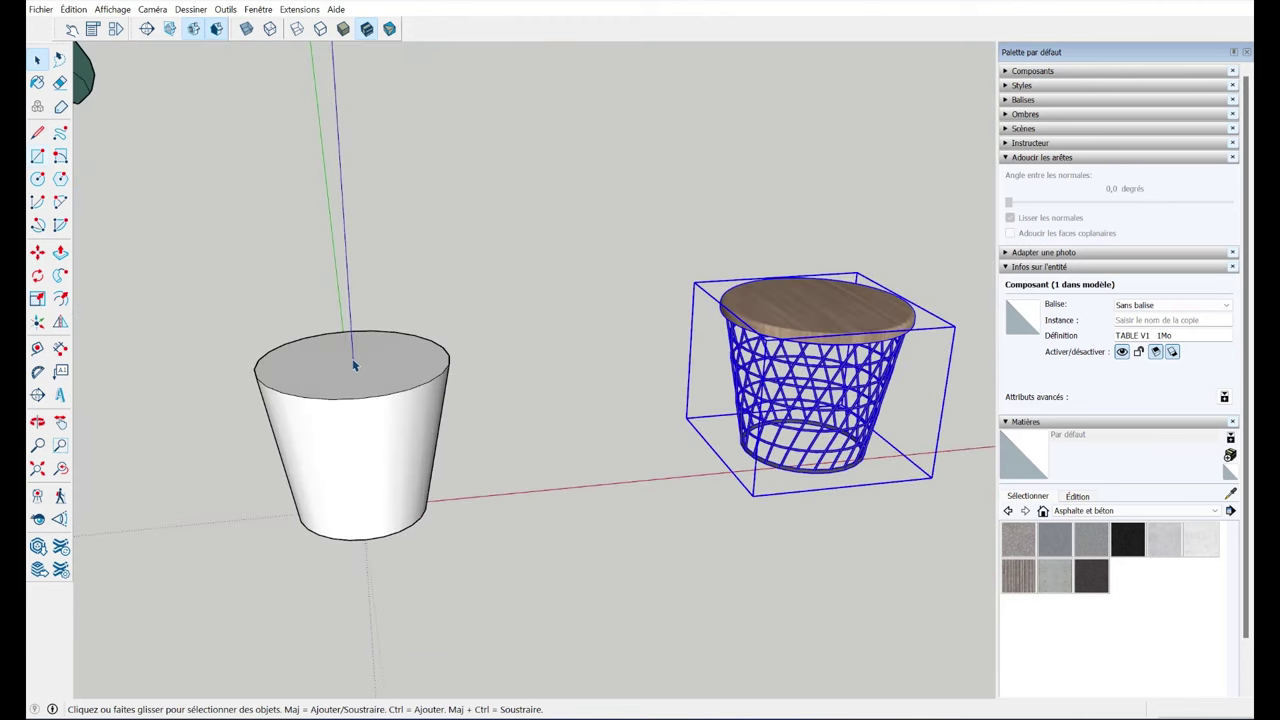
double_click(353, 366)
left_click(38, 255)
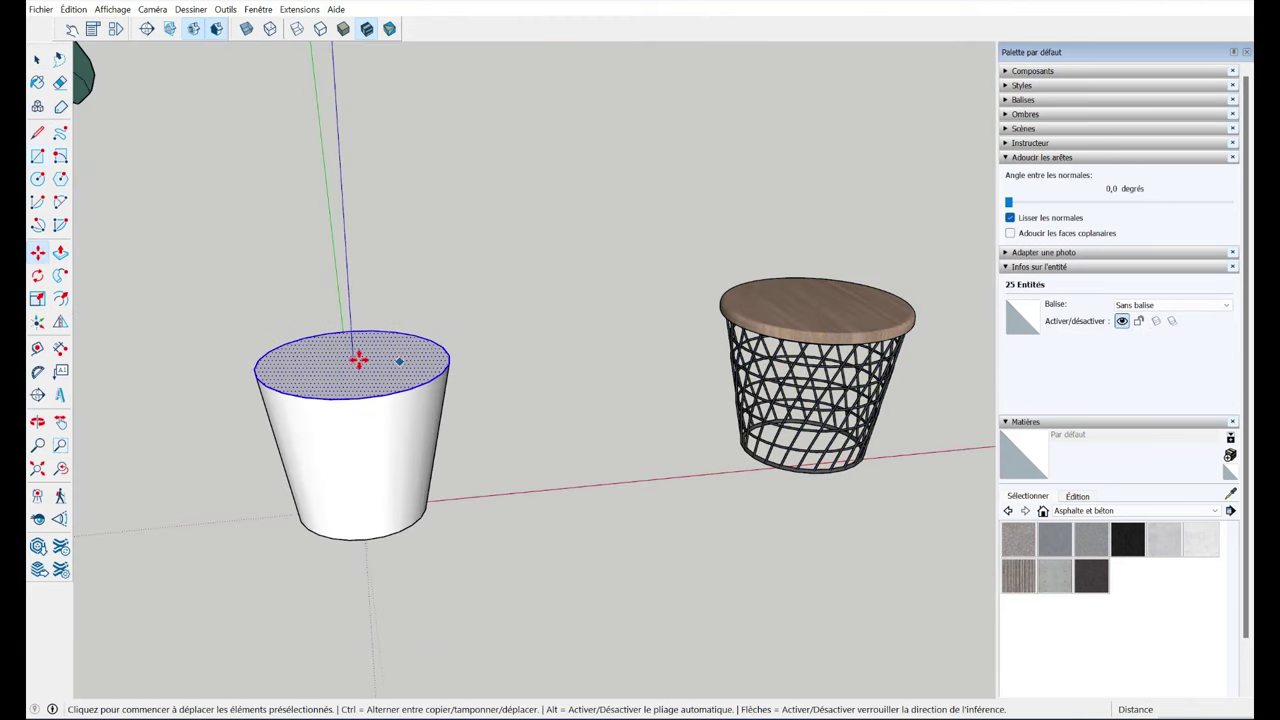
left_click(374, 394)
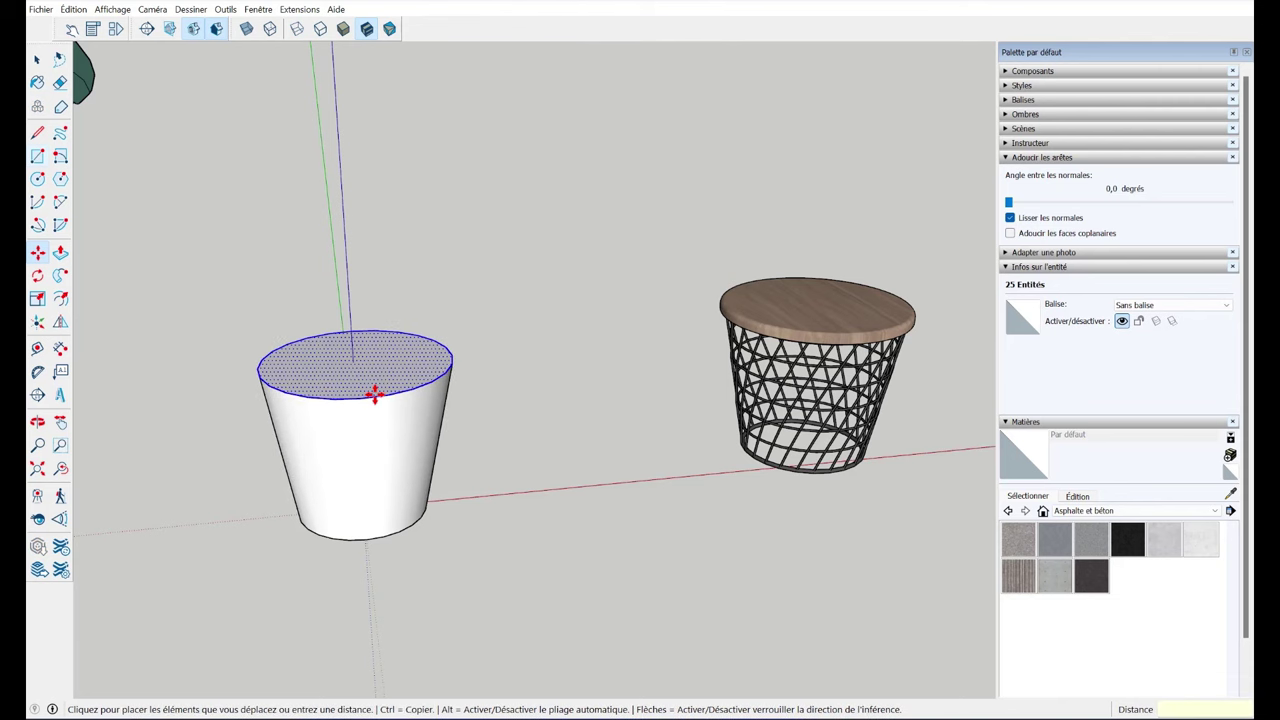
left_click(370, 396)
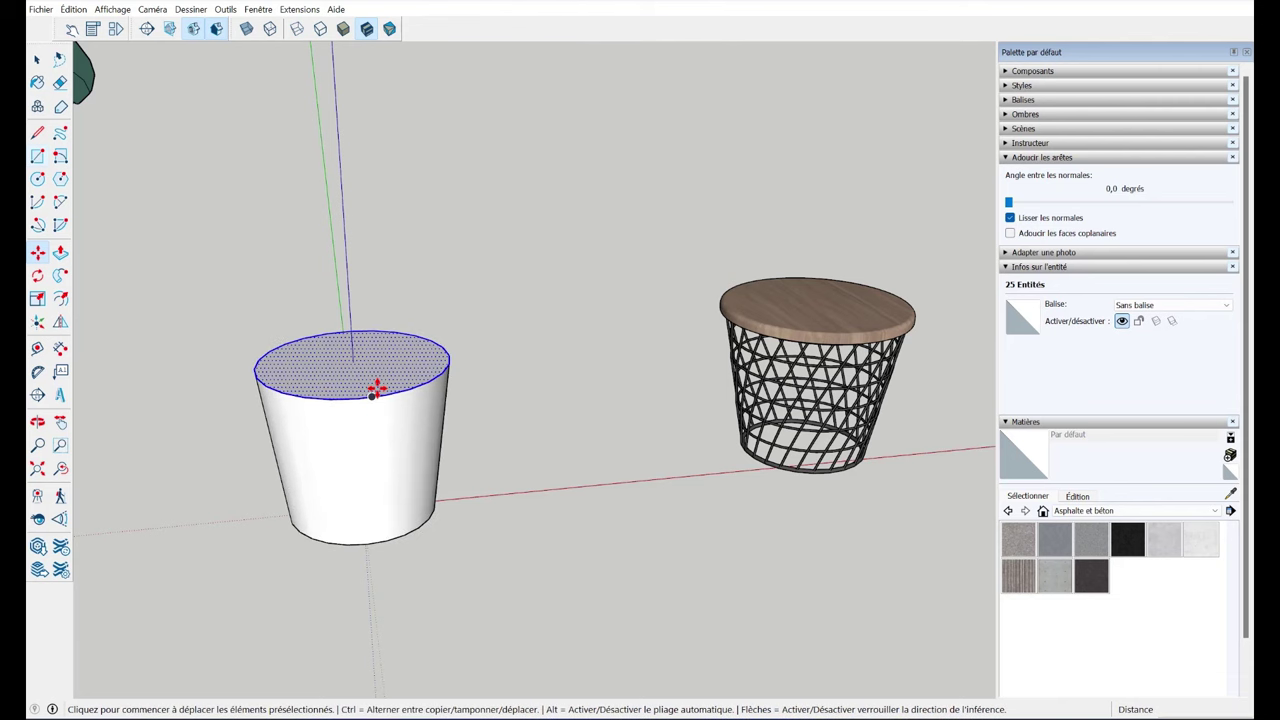
- Undo the move and start a Ctrl copy of the top rim circle downward
key("ctrl+z")
middle_click_drag(374, 396, 381, 356)
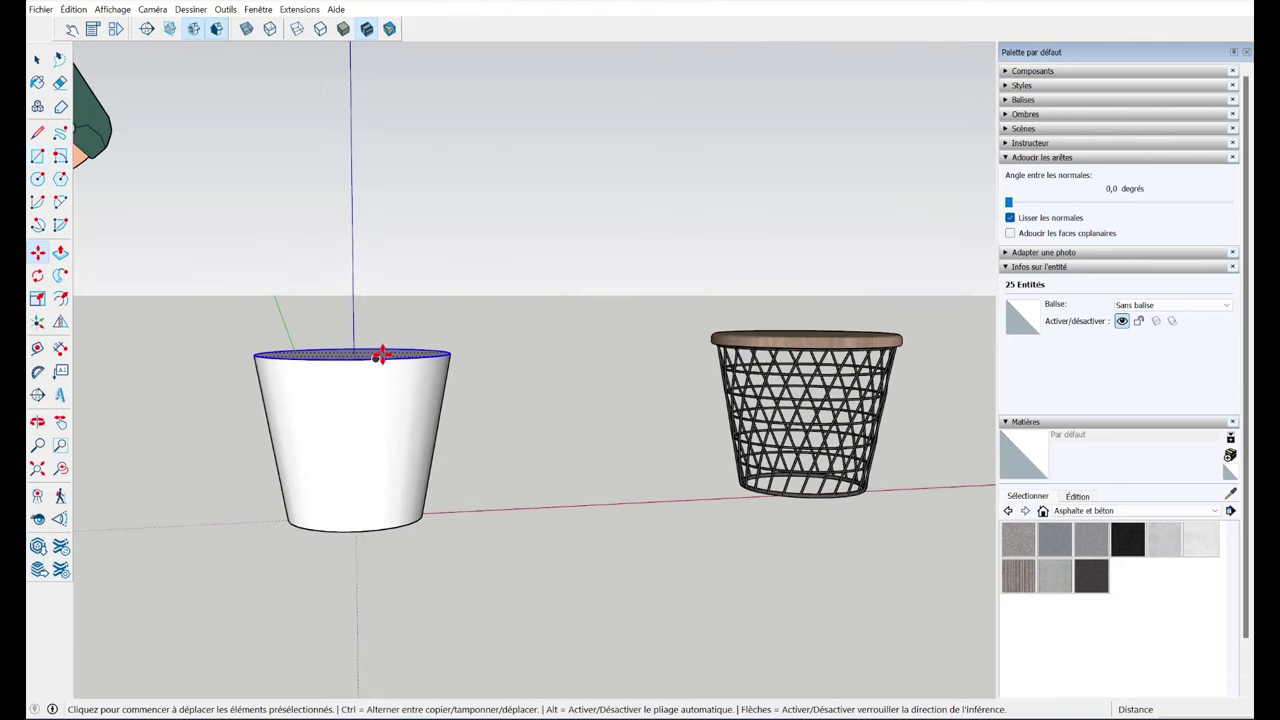
key("ctrl")
left_click(383, 355)
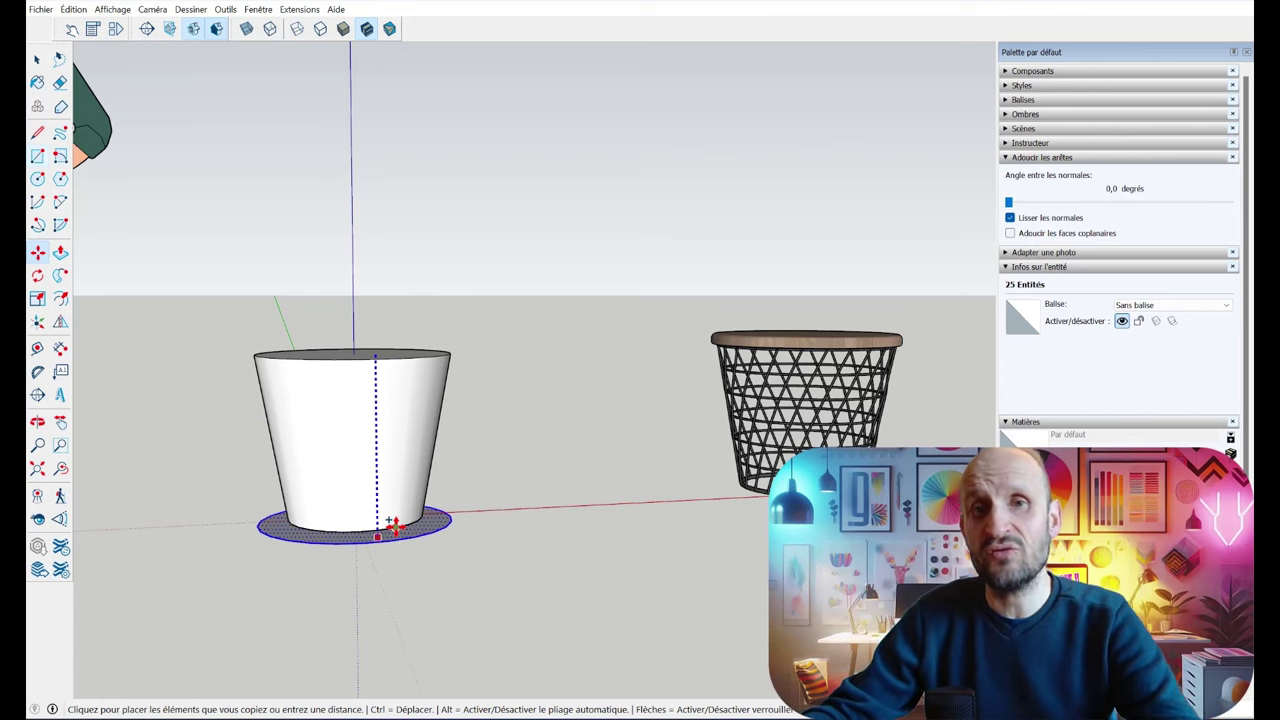
- Drop the rim circle copy at the cup's base and array evenly spaced copies (/5)
left_click(376, 376)
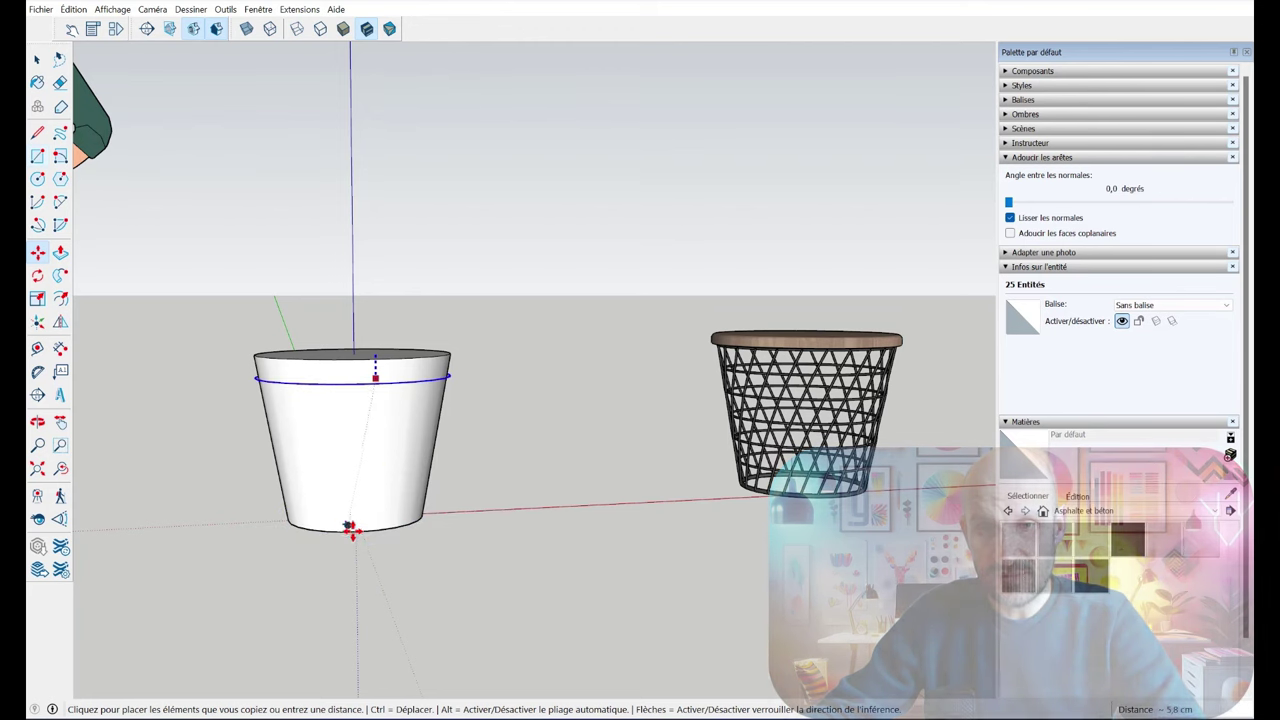
left_click(380, 530)
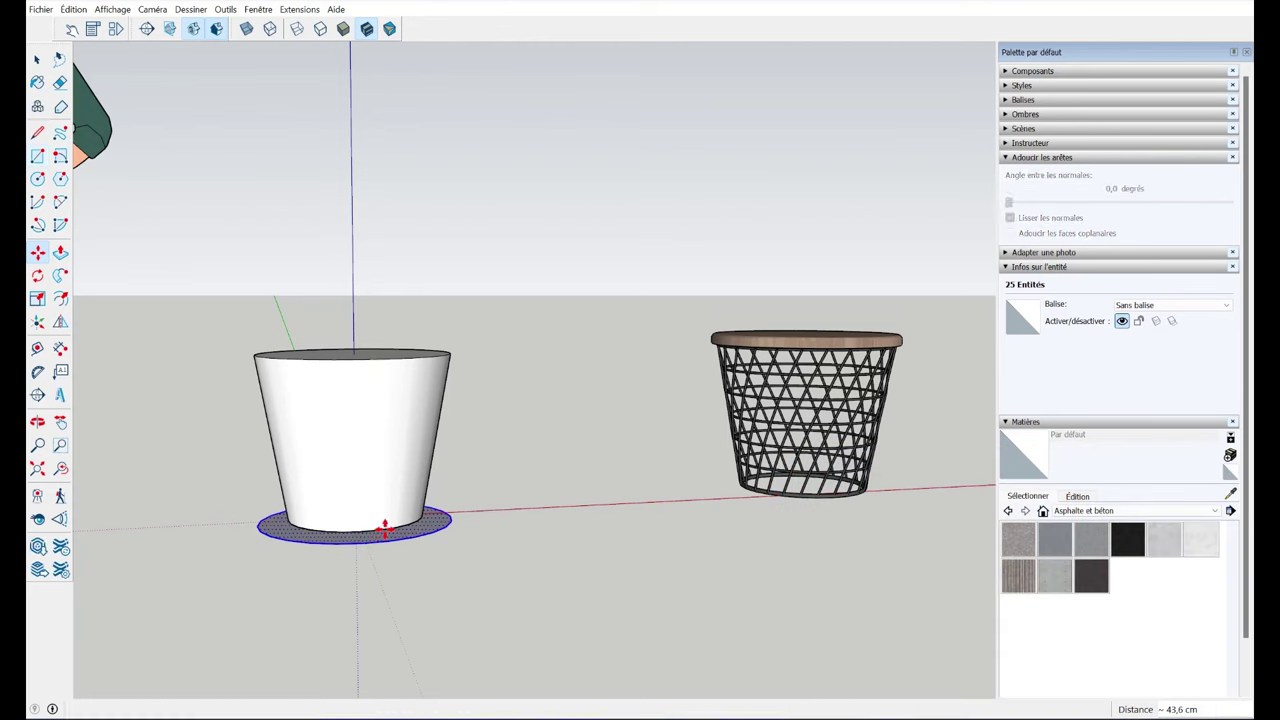
key("Return")
middle_click_drag(386, 528, 473, 570)
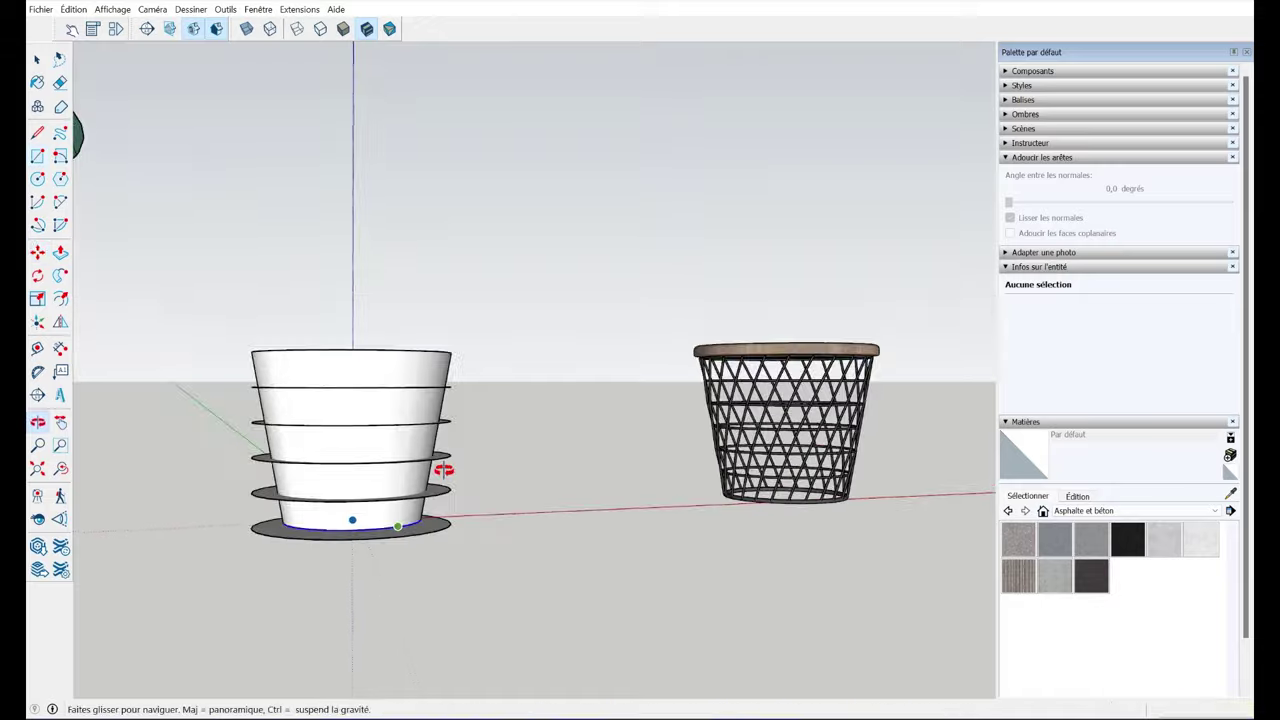
scroll(372, 432, "up", 3)
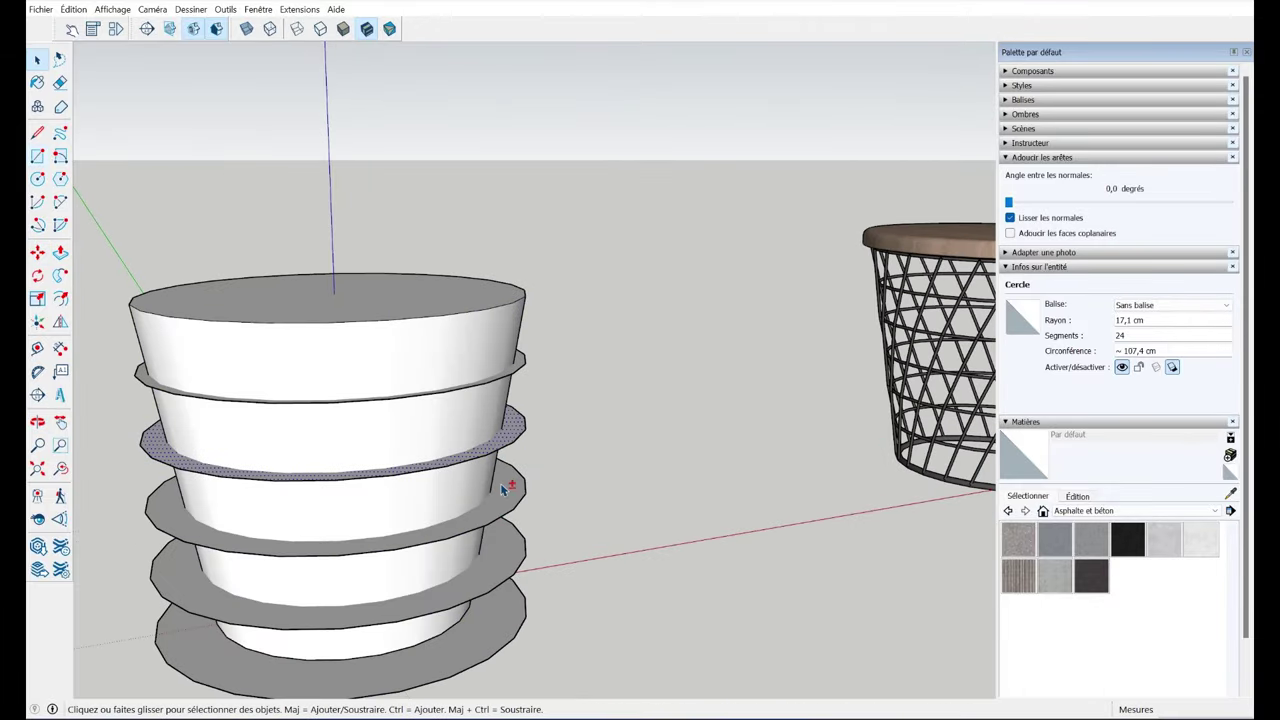
- Select the cup with all ring discs and intersect faces with the selection
left_click(505, 488, "ctrl")
left_click(506, 617, "shift")
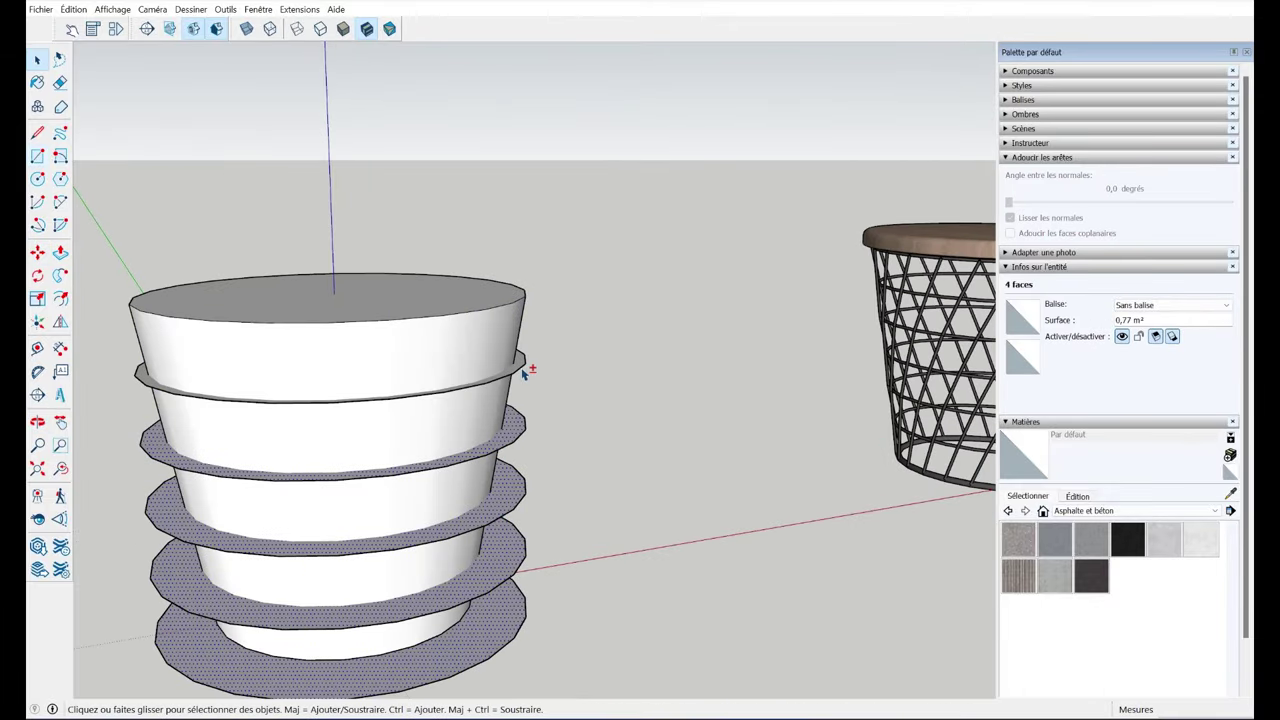
left_click(456, 356)
scroll(400, 385, "down", 2)
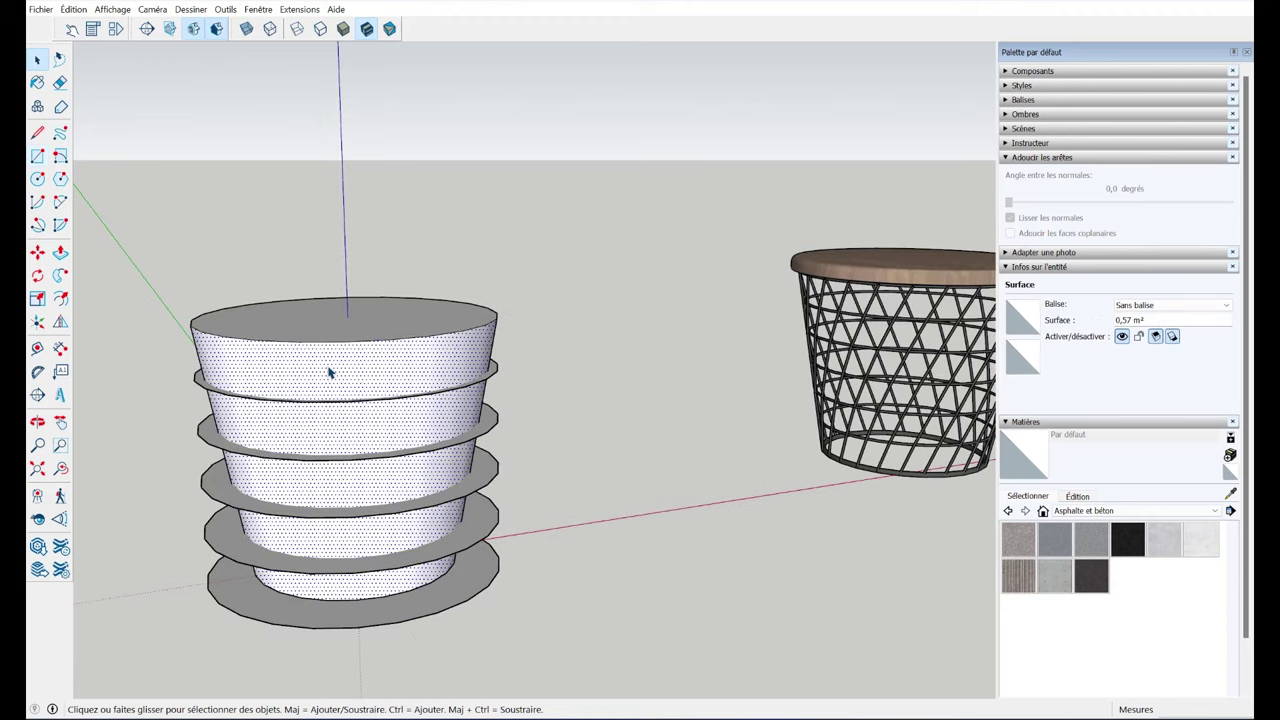
left_click_drag(146, 266, 674, 690)
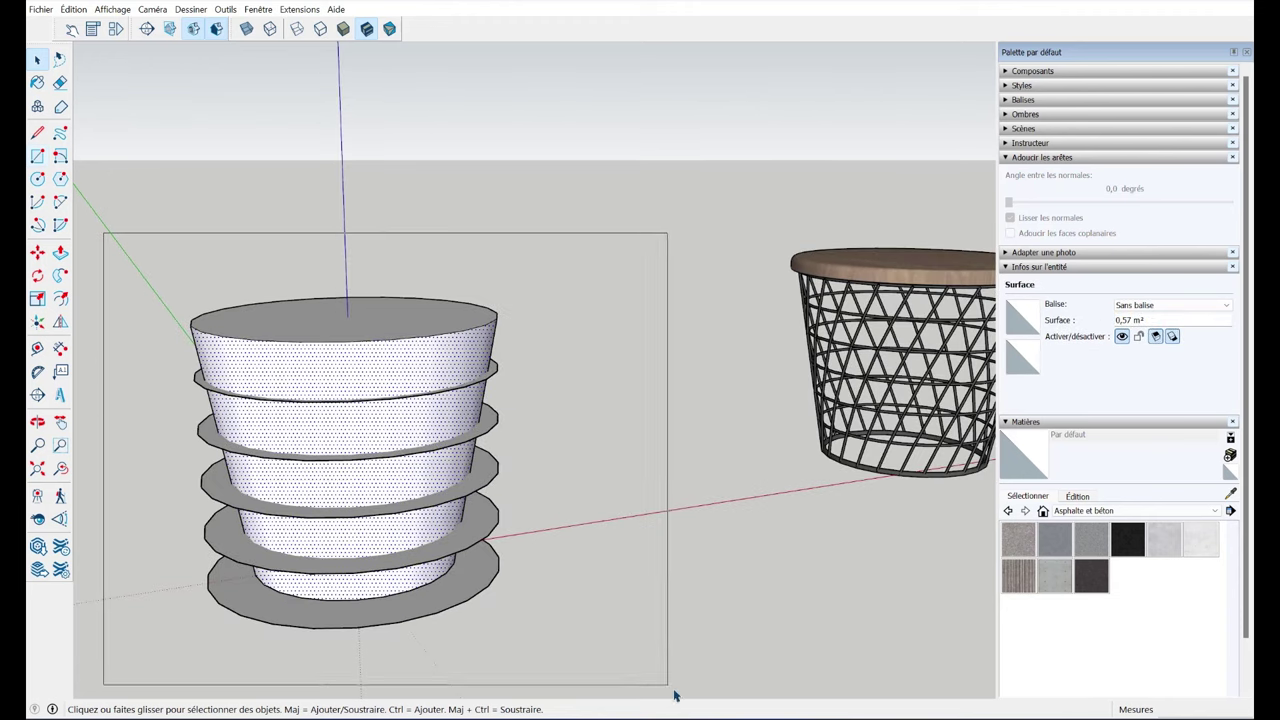
right_click(409, 391)
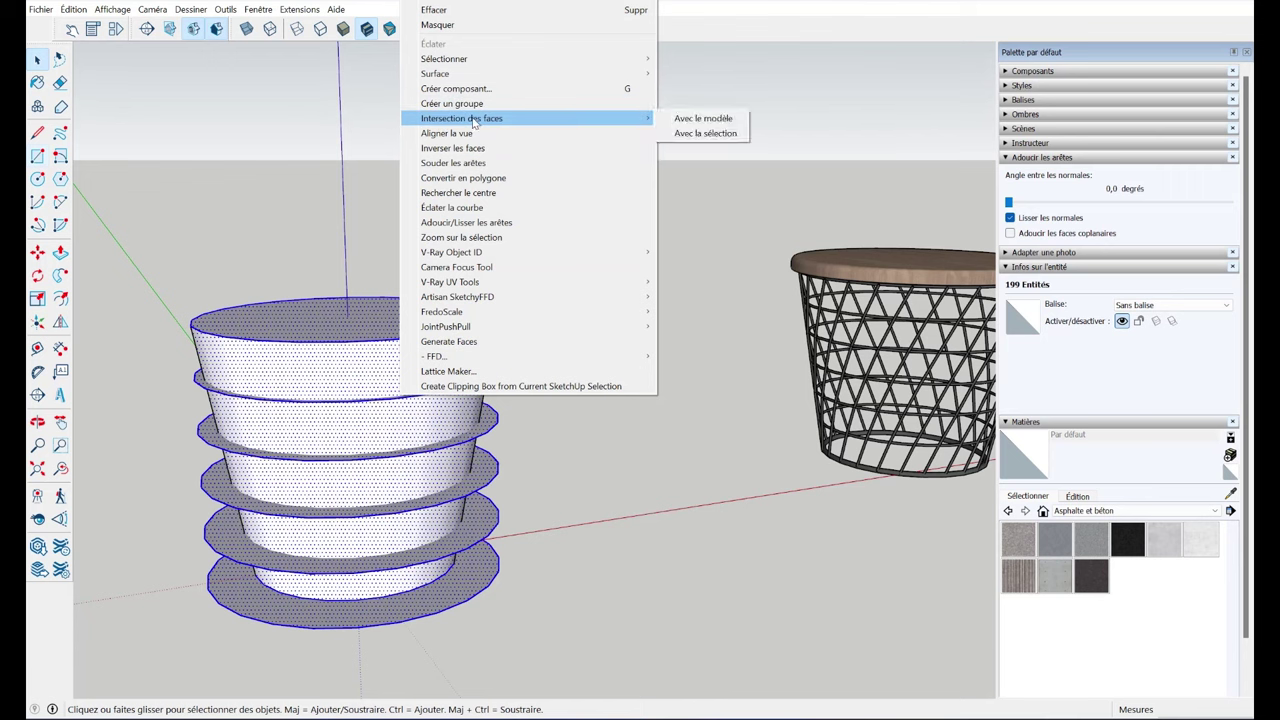
left_click(694, 133)
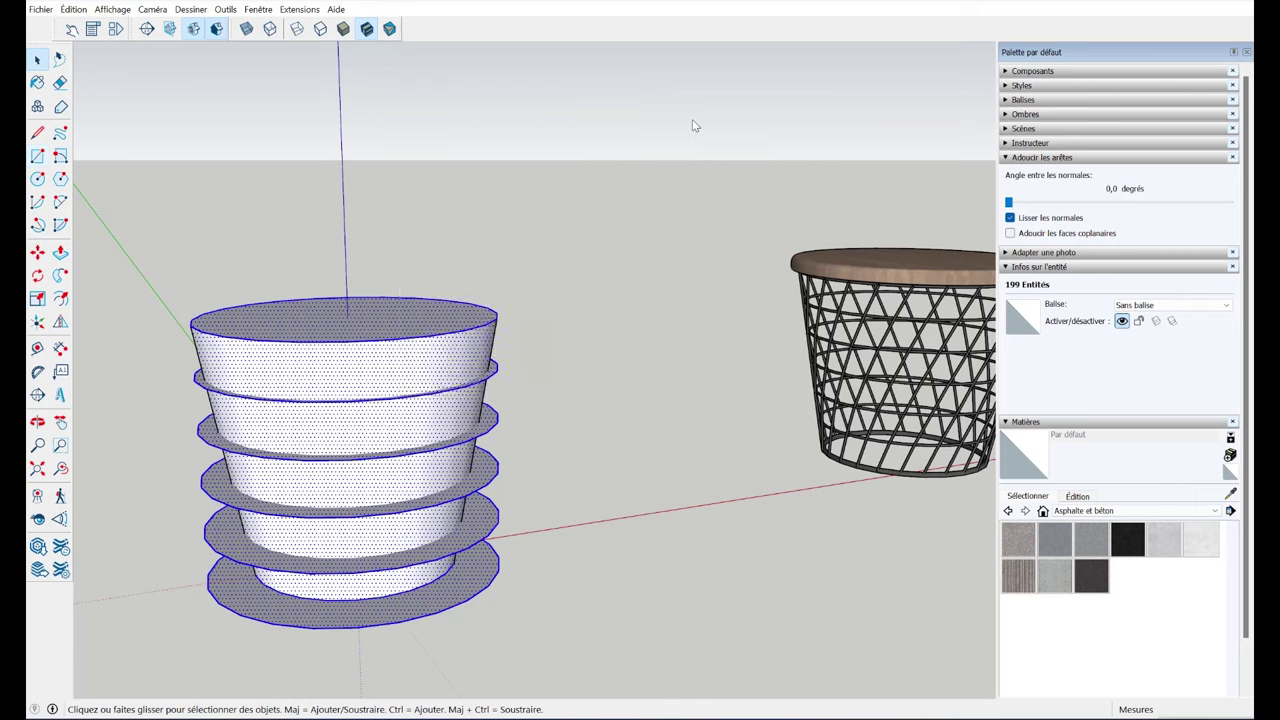
left_click(637, 420)
middle_click_drag(637, 420, 601, 339)
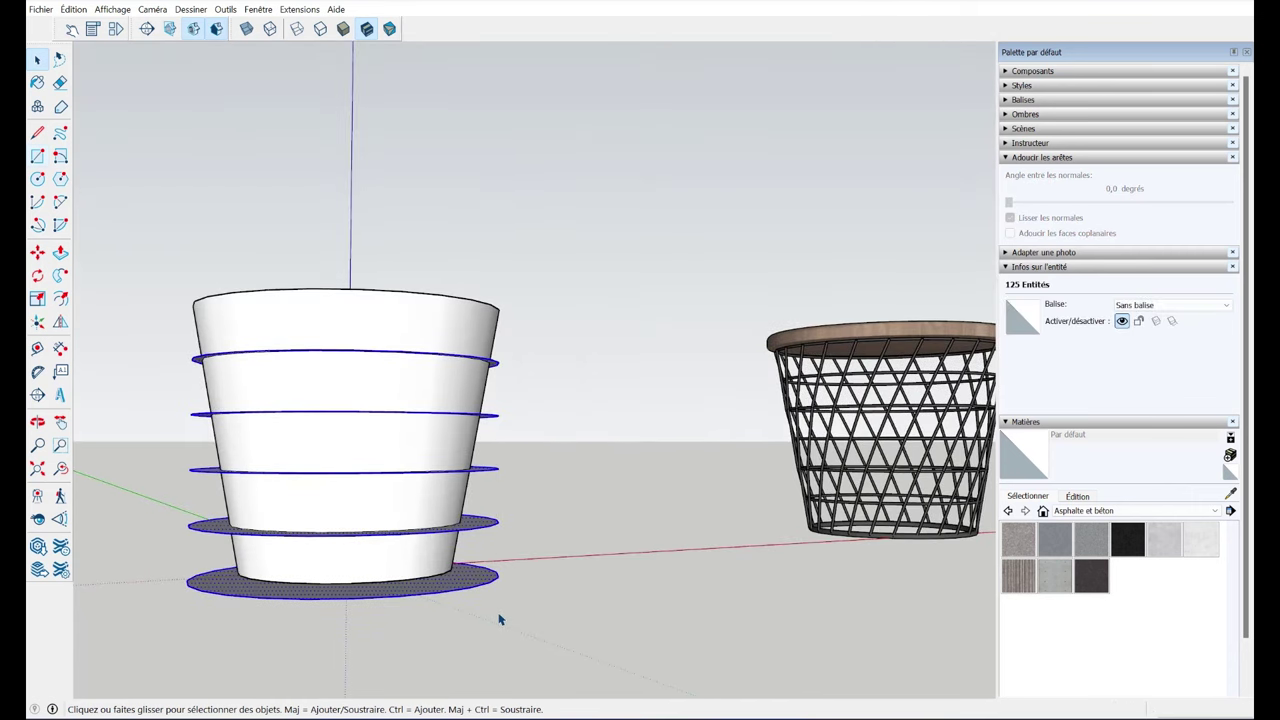
- Delete the ring discs and select each of the five bands on the cup's side
key("Delete")
middle_click_drag(457, 363, 408, 371)
left_click(408, 371)
left_click(408, 428)
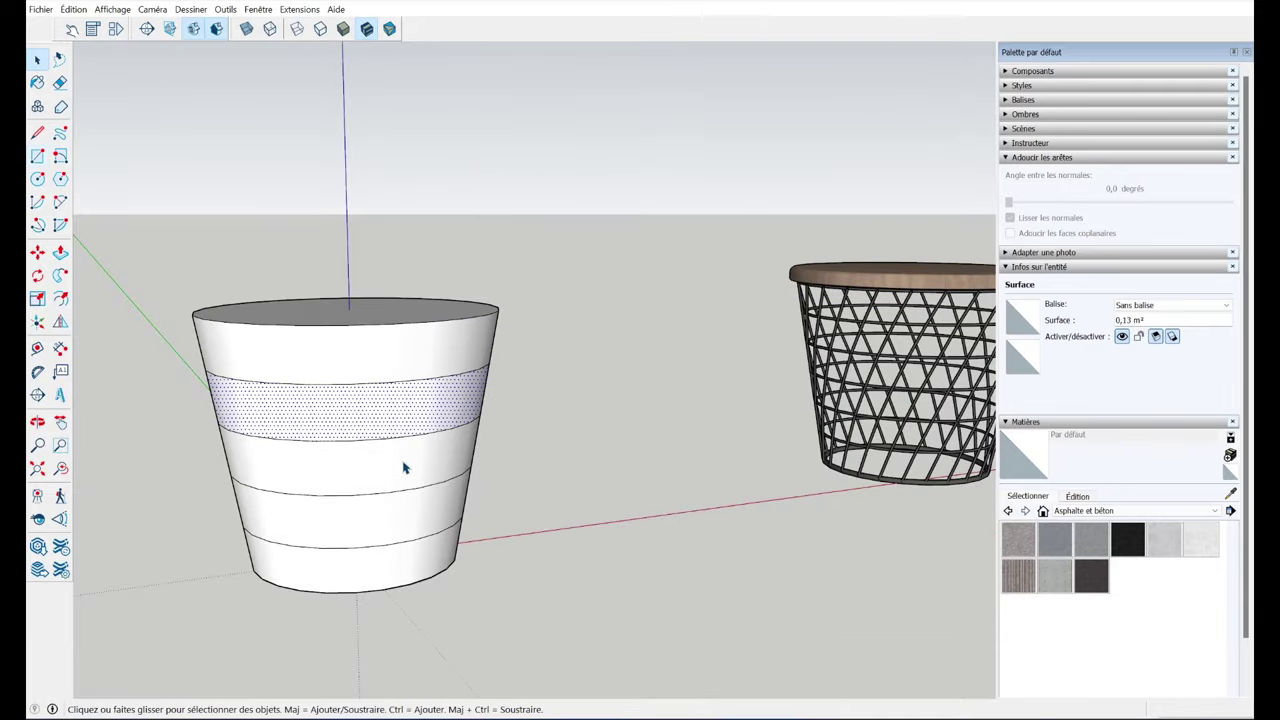
left_click(404, 467)
left_click(401, 516)
left_click(400, 565)
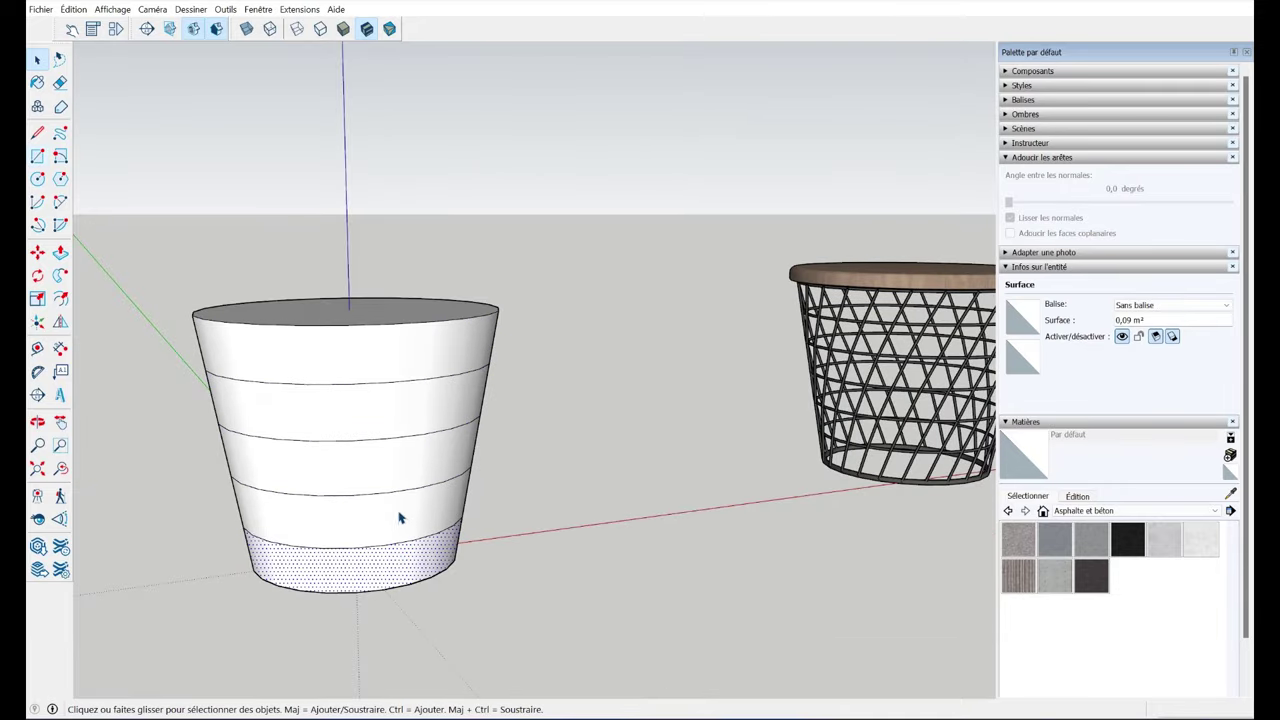
- Select the entire bucket and orbit to view it from above
triple_click(370, 371)
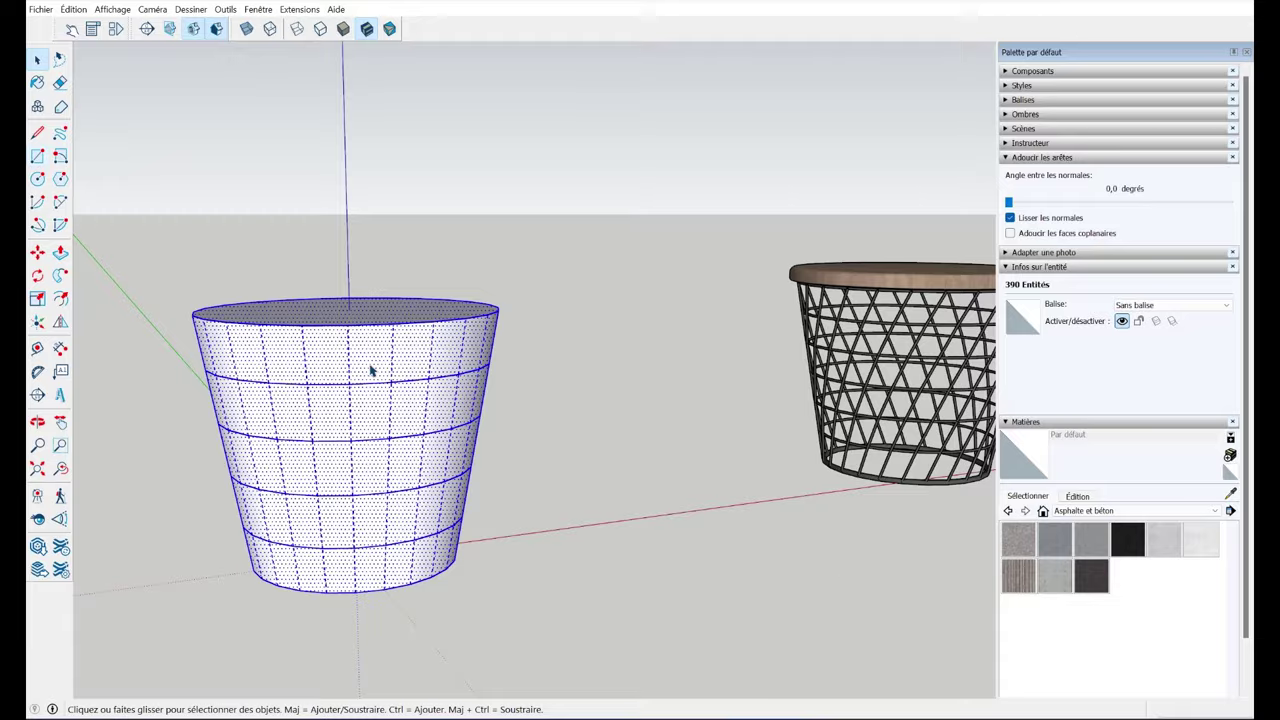
scroll(370, 371, "up", 3)
middle_click_drag(360, 417, 531, 271, "shift")
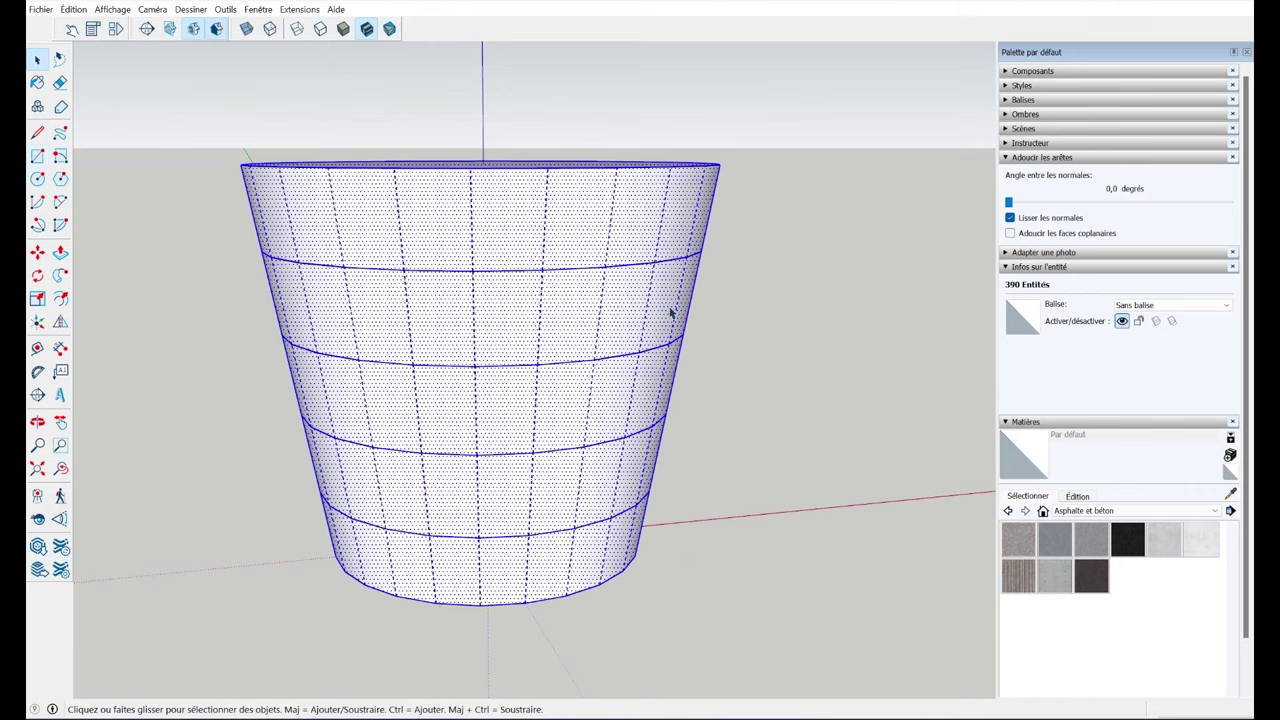
scroll(760, 350, "down", 5)
scroll(733, 417, "up", 4)
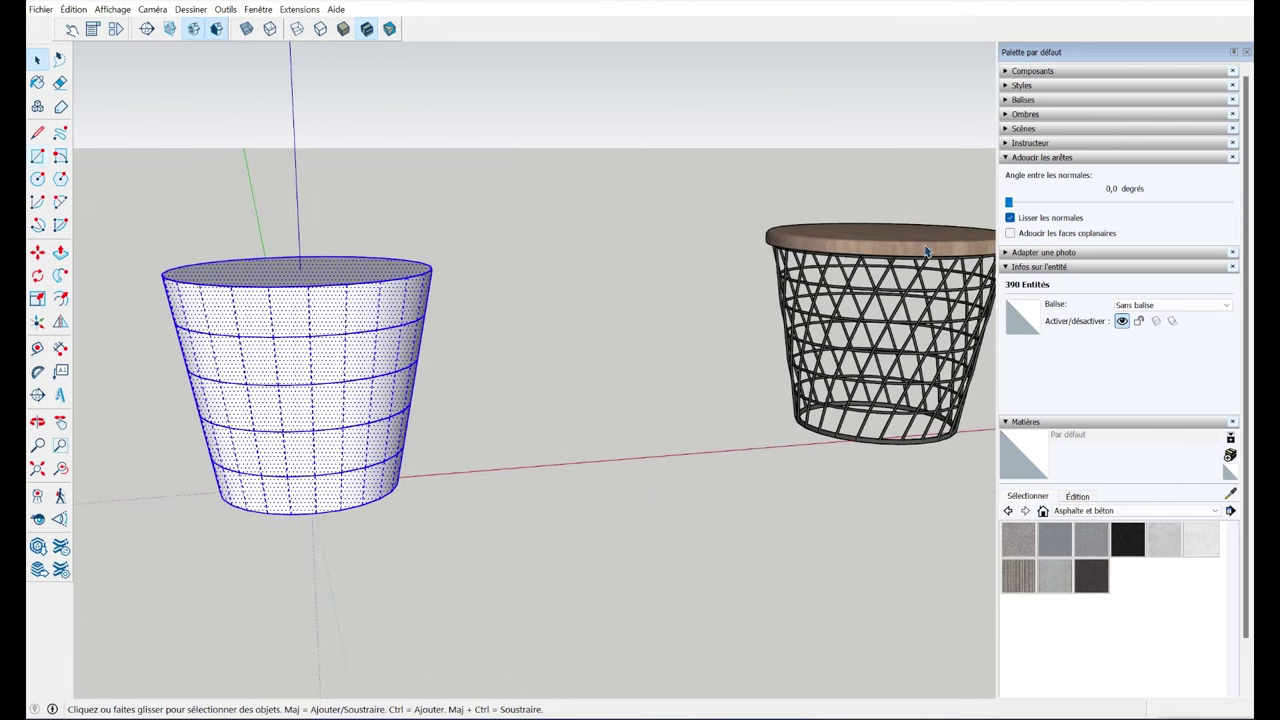
mouse_move(319, 437)
middle_mouse_down()
mouse_move(420, 423)
mouse_move(437, 491)
middle_mouse_up()
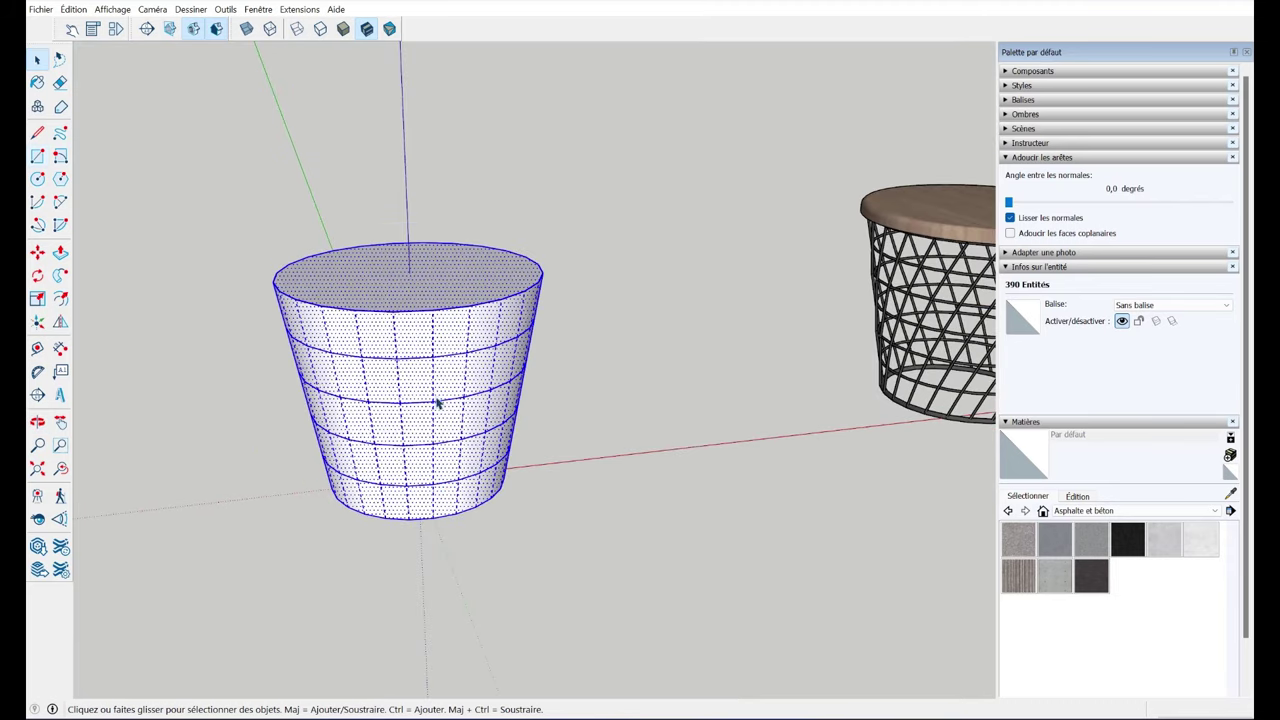
- Unsoften the bucket's edges and confirm the Soften Edges angle is back at 0
right_click(408, 344)
key("Escape")
right_click(420, 356)
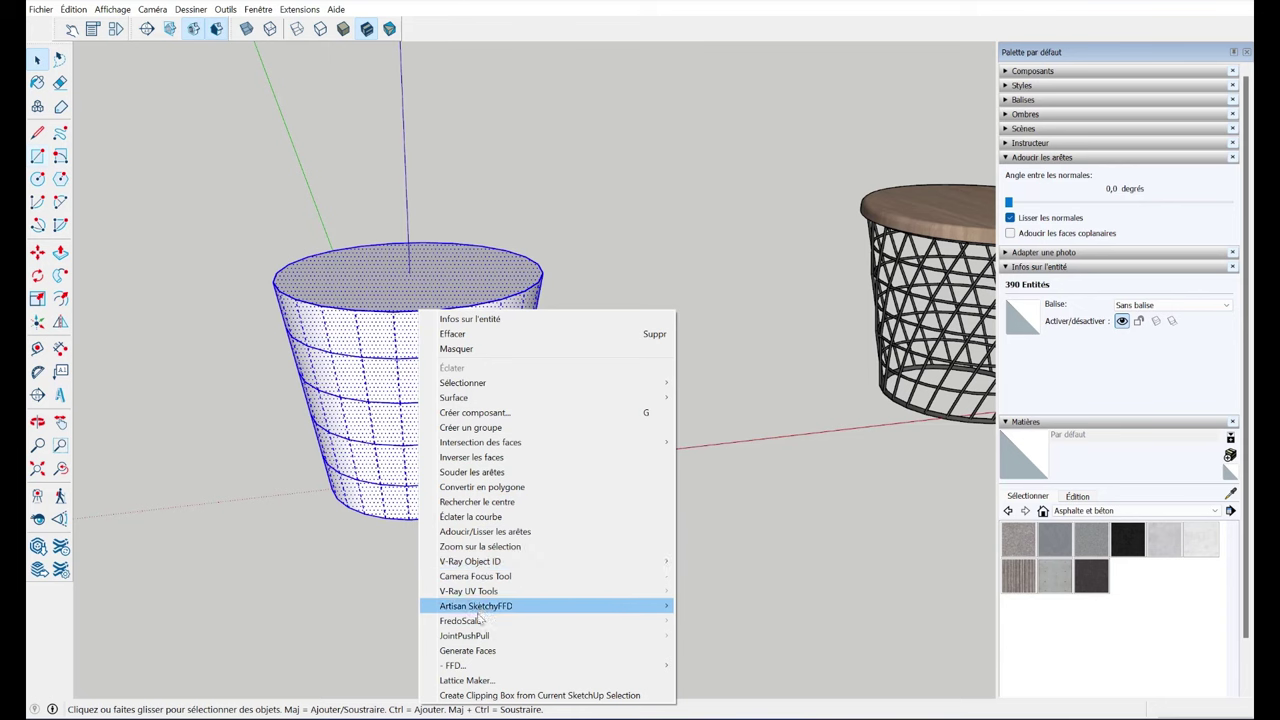
left_click(494, 532)
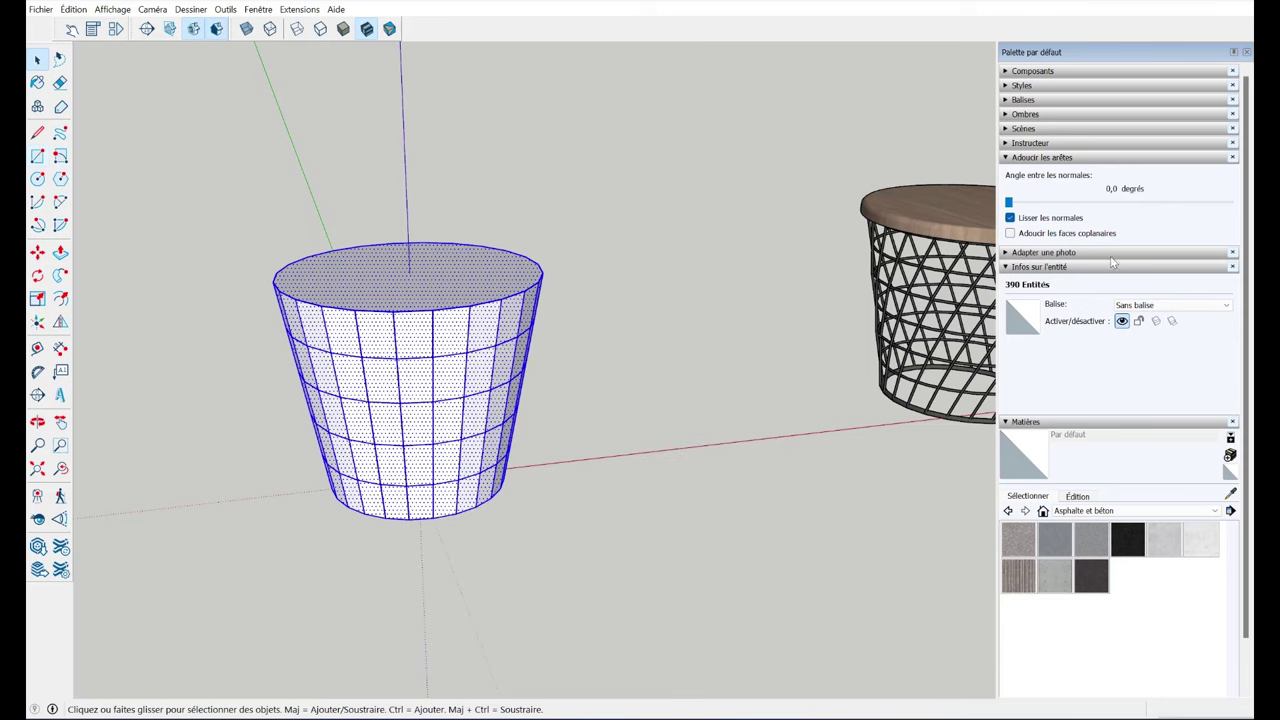
left_click(1045, 167)
left_click(1045, 167)
mouse_move(1012, 203)
left_mouse_down()
mouse_move(1052, 203)
mouse_move(1009, 203)
left_mouse_up()
left_click(557, 413)
- Draw a diagonal line from the bucket's bottom edge up to near its top, then select it
middle_click_drag(557, 413, 520, 380)
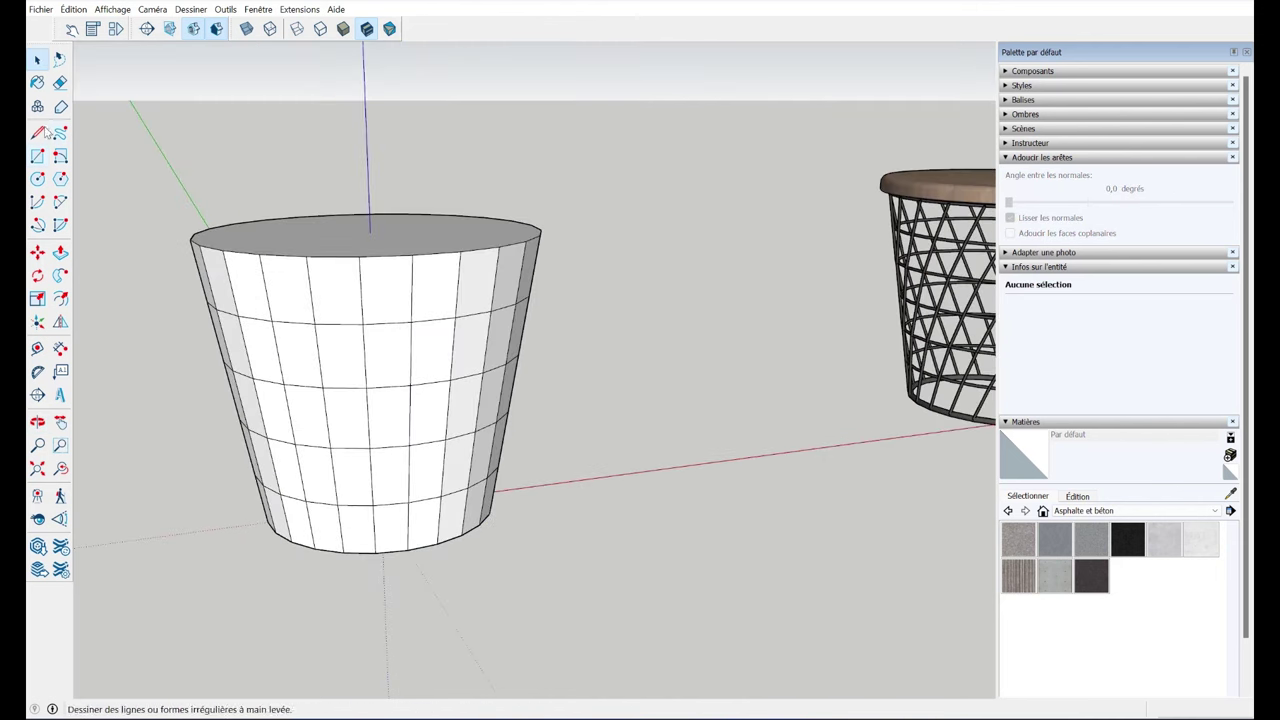
left_click(37, 133)
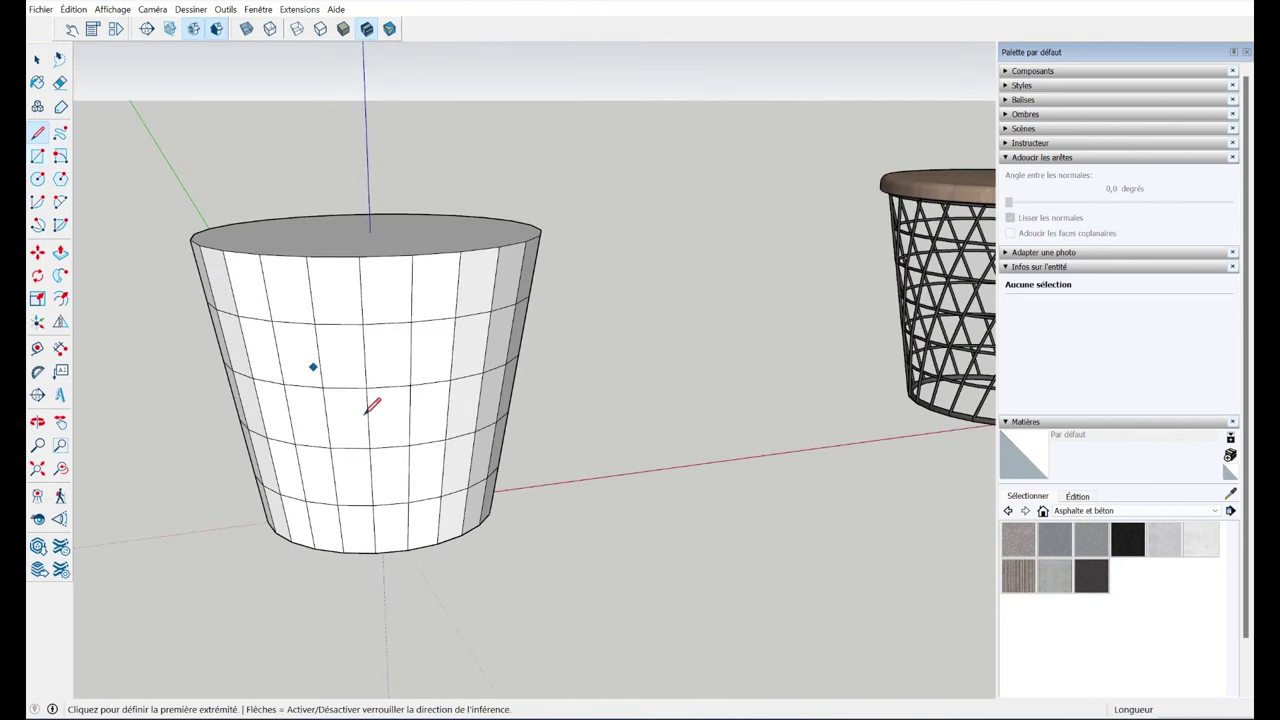
left_click(344, 551)
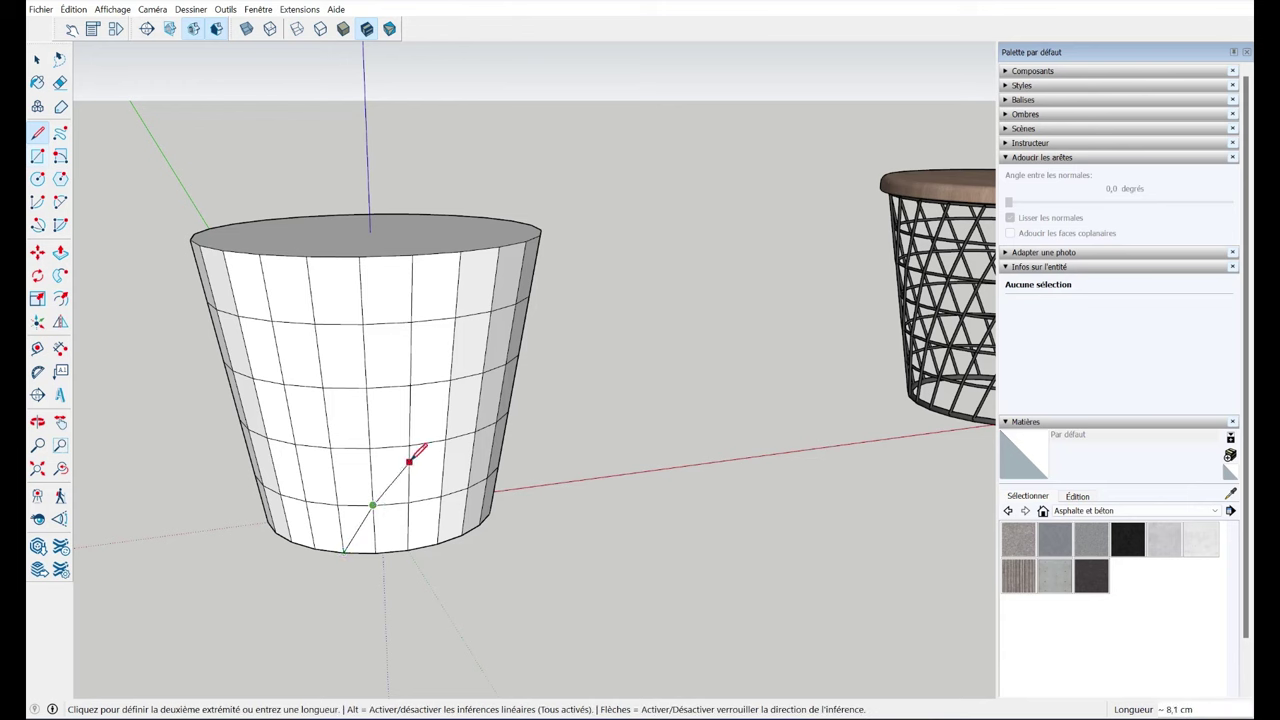
left_click(450, 380)
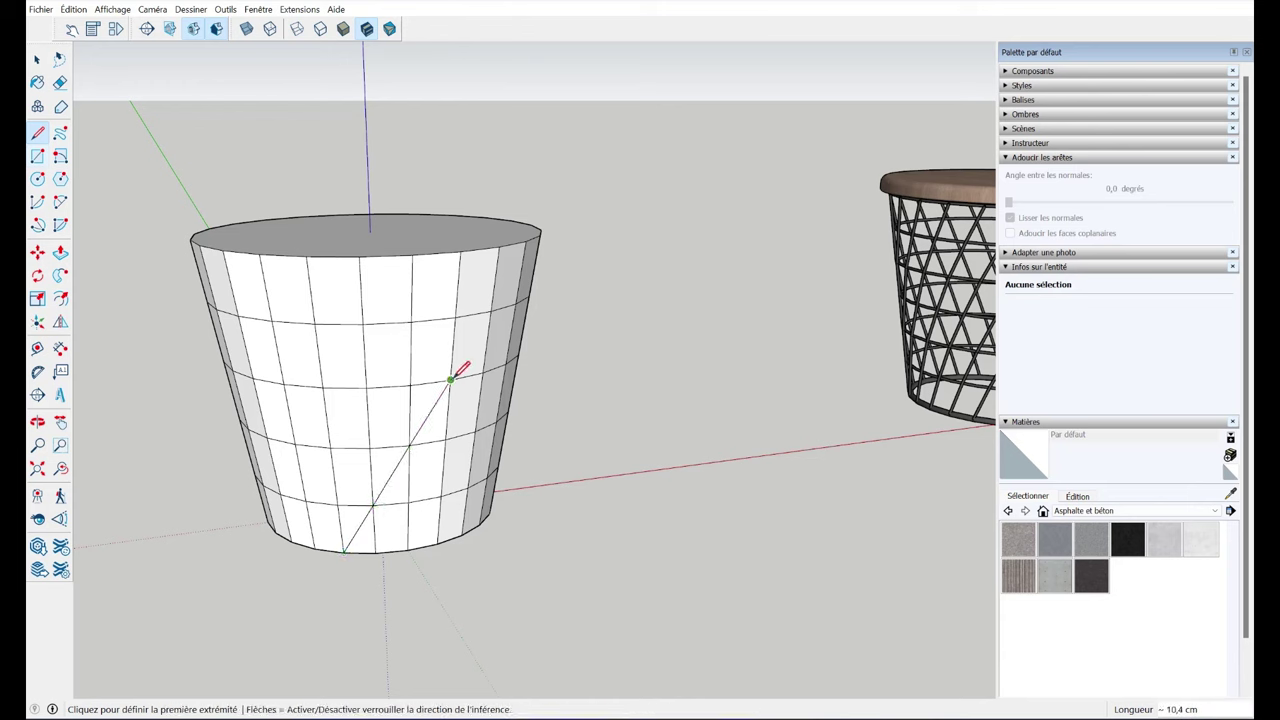
left_click(492, 309)
middle_click_drag(524, 328, 458, 300)
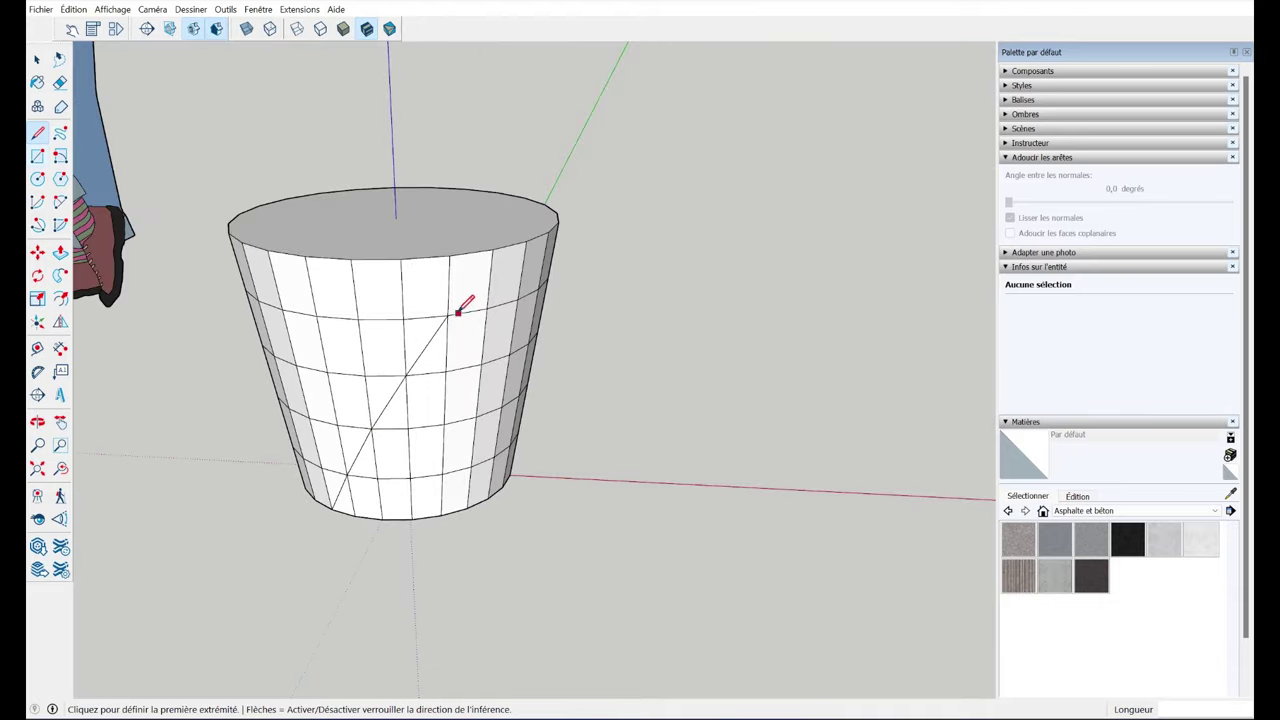
key("space")
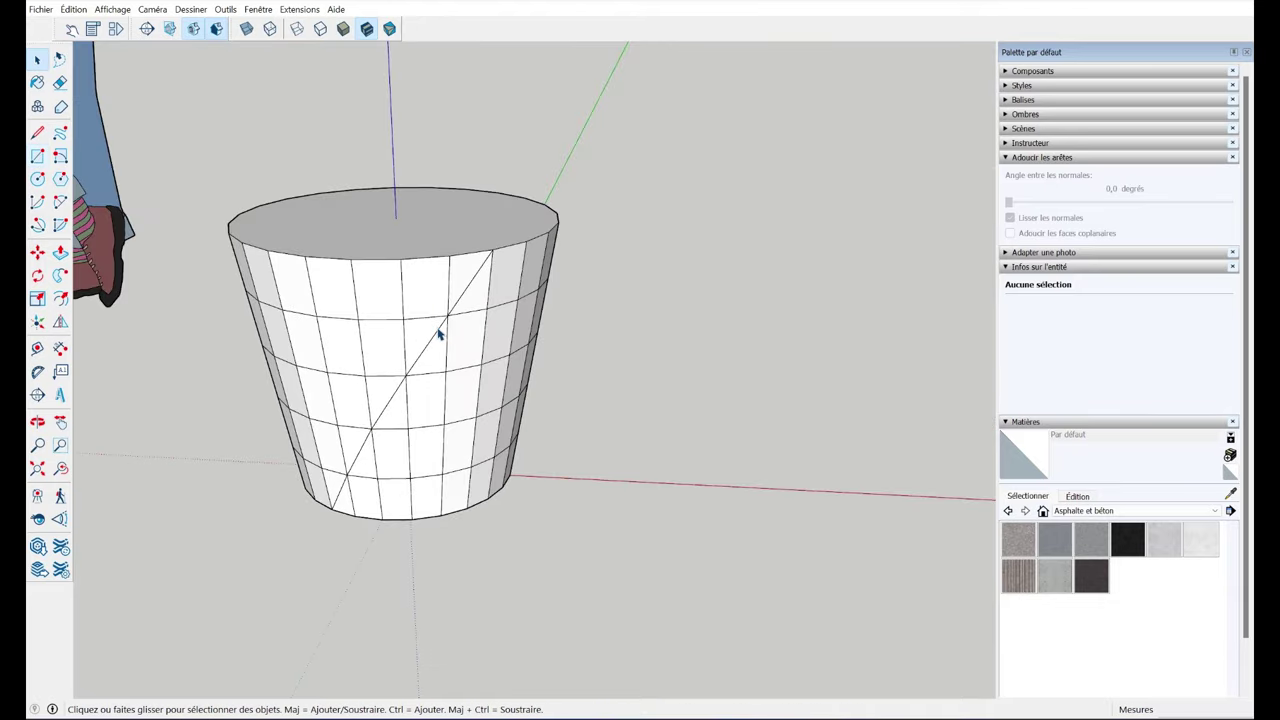
left_click(438, 335)
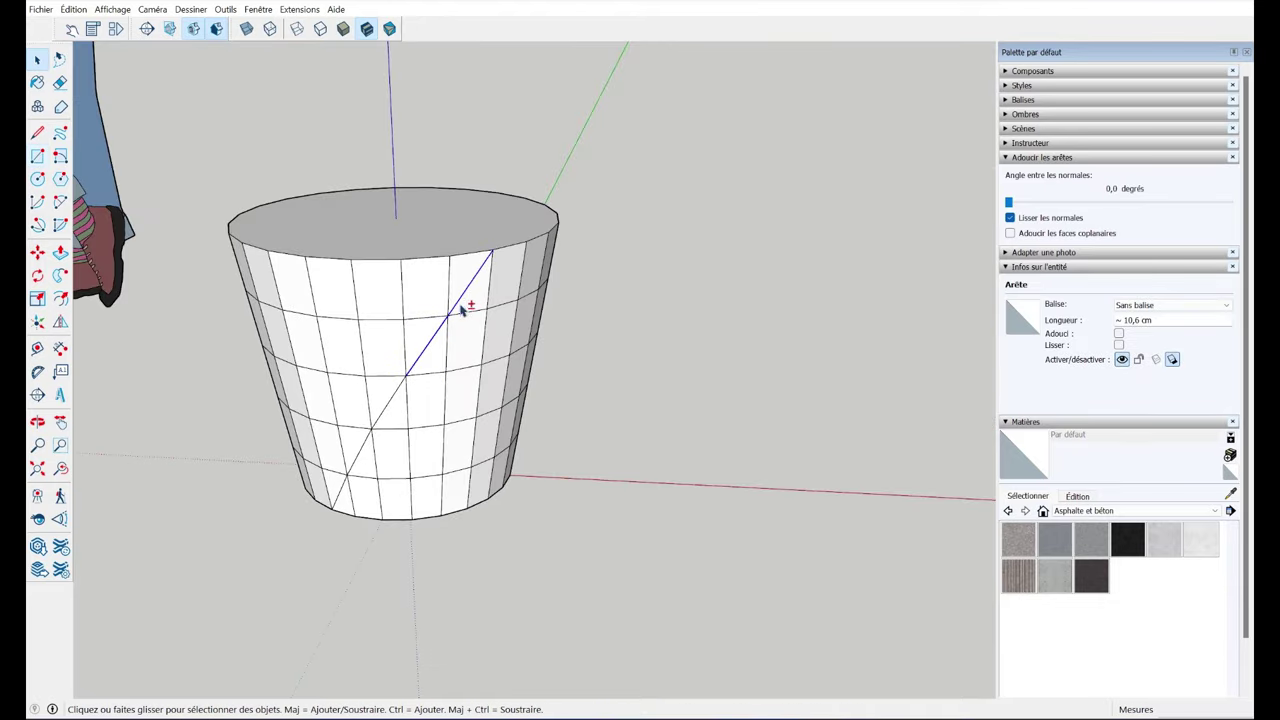
- Group the diagonal path edges (Créer un groupe)
right_click(341, 497)
left_click(412, 292)
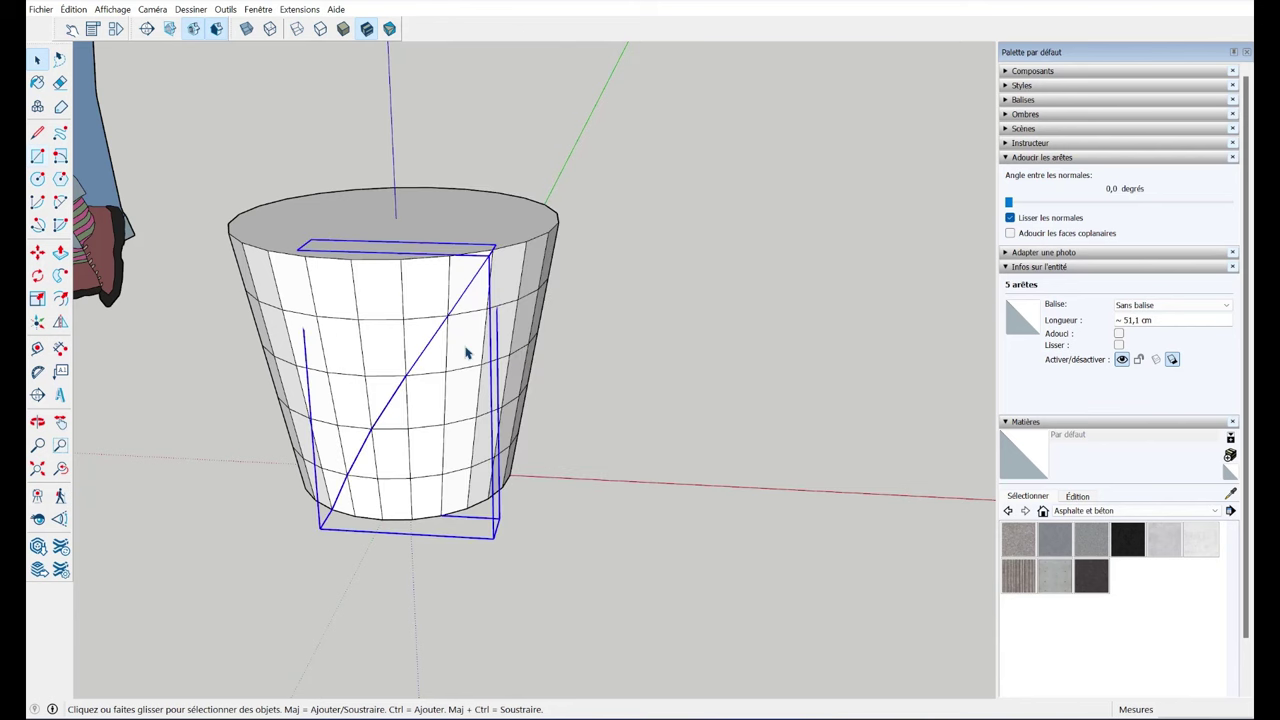
scroll(324, 519, "up", 3)
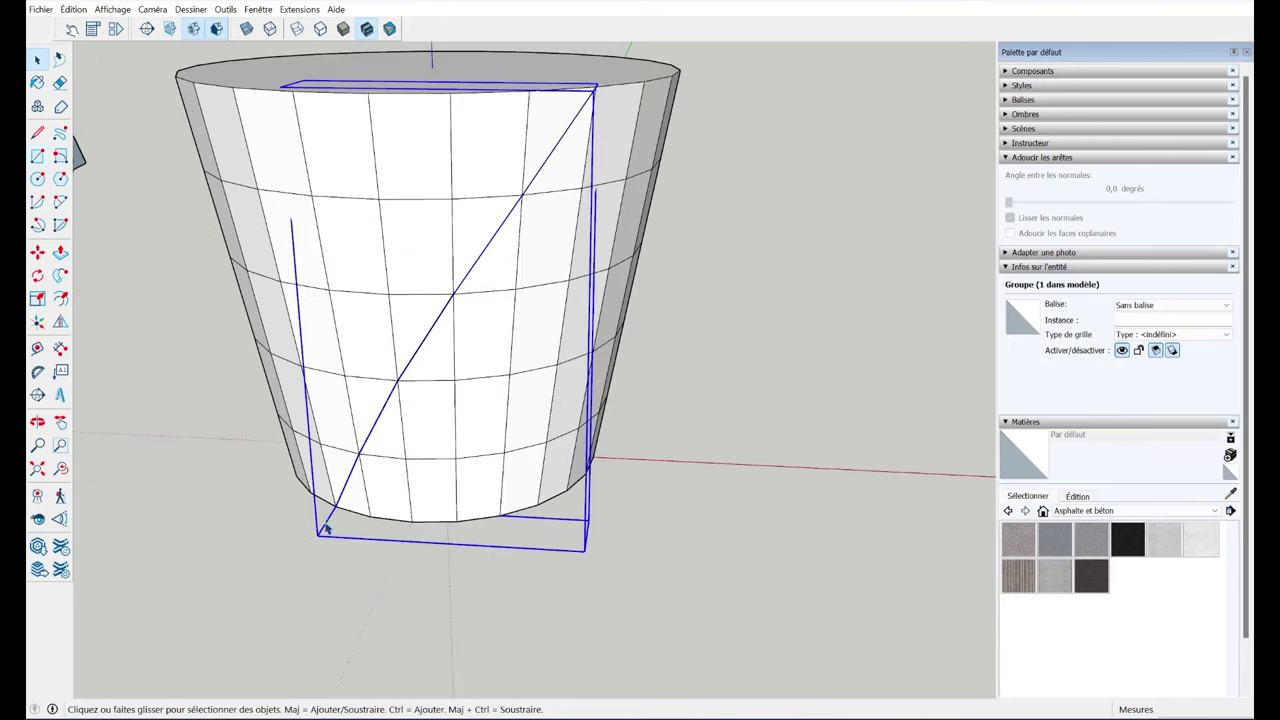
left_click(326, 526)
- Draw a tiny 0.4 cm-radius circle at the diagonal's lower end
left_click(343, 494)
scroll(343, 500, "up", 2)
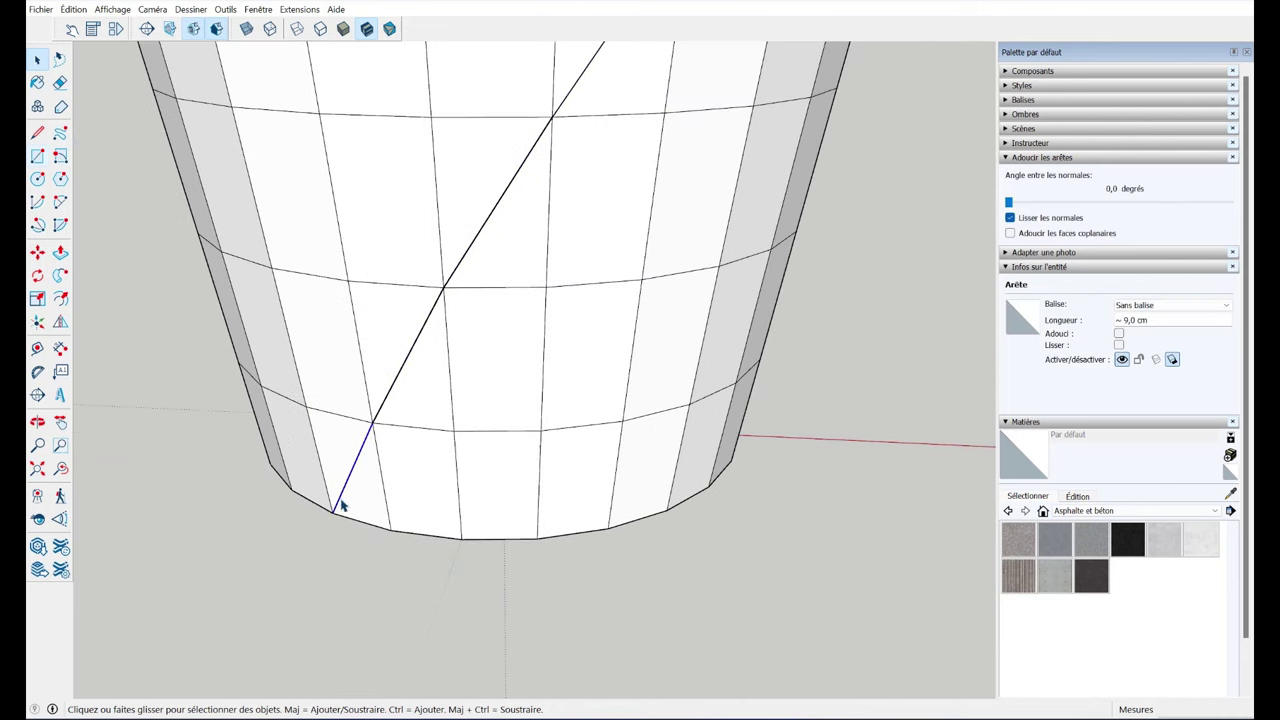
scroll(343, 512, "up", 3)
key("c")
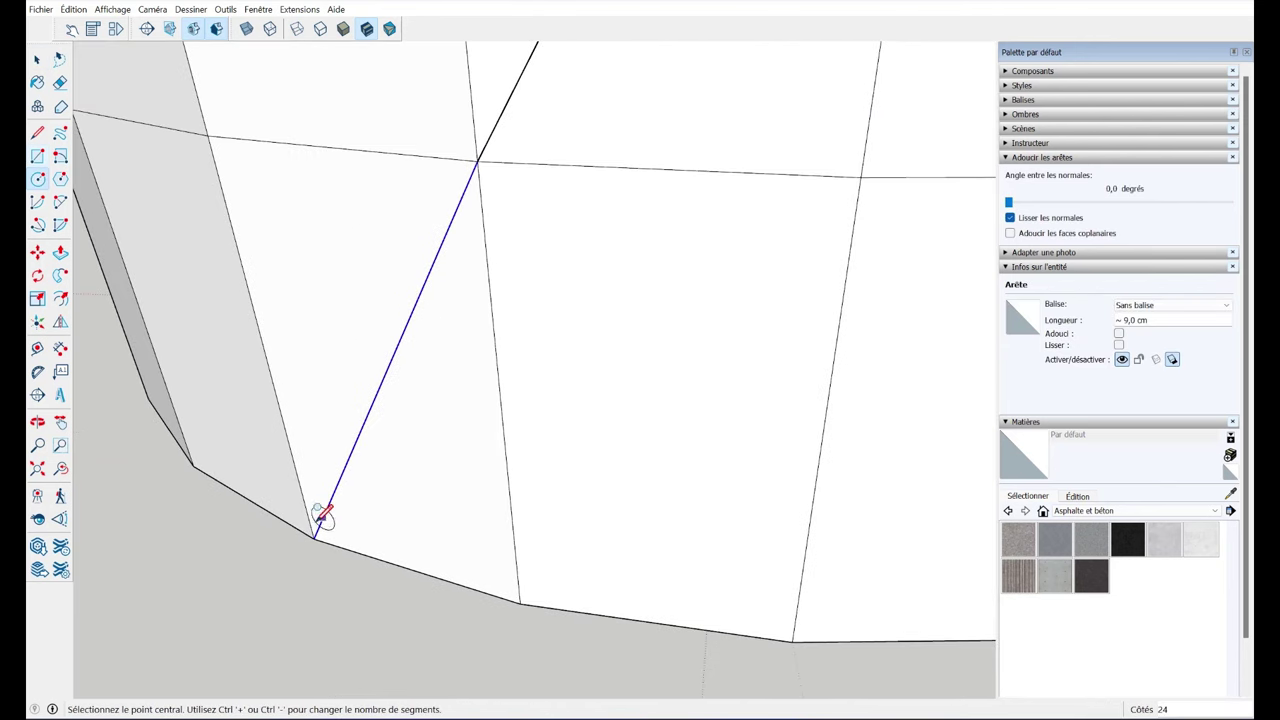
left_click(314, 537)
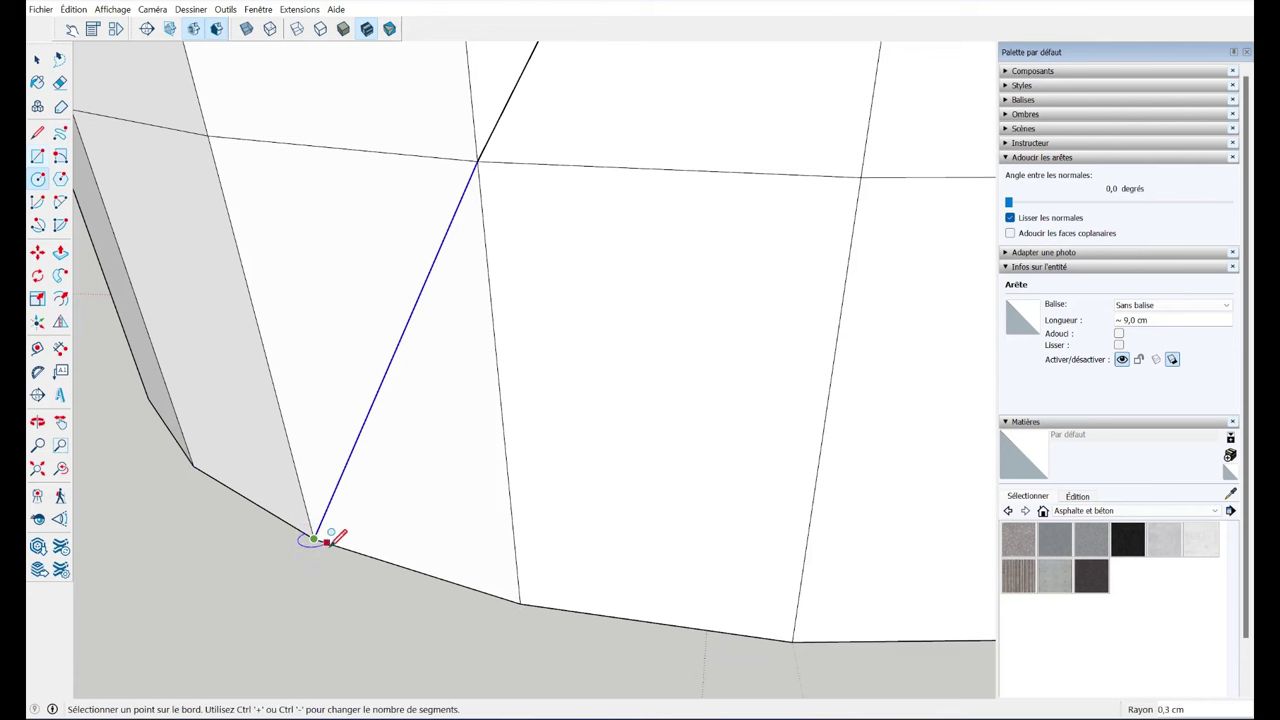
left_click(333, 534)
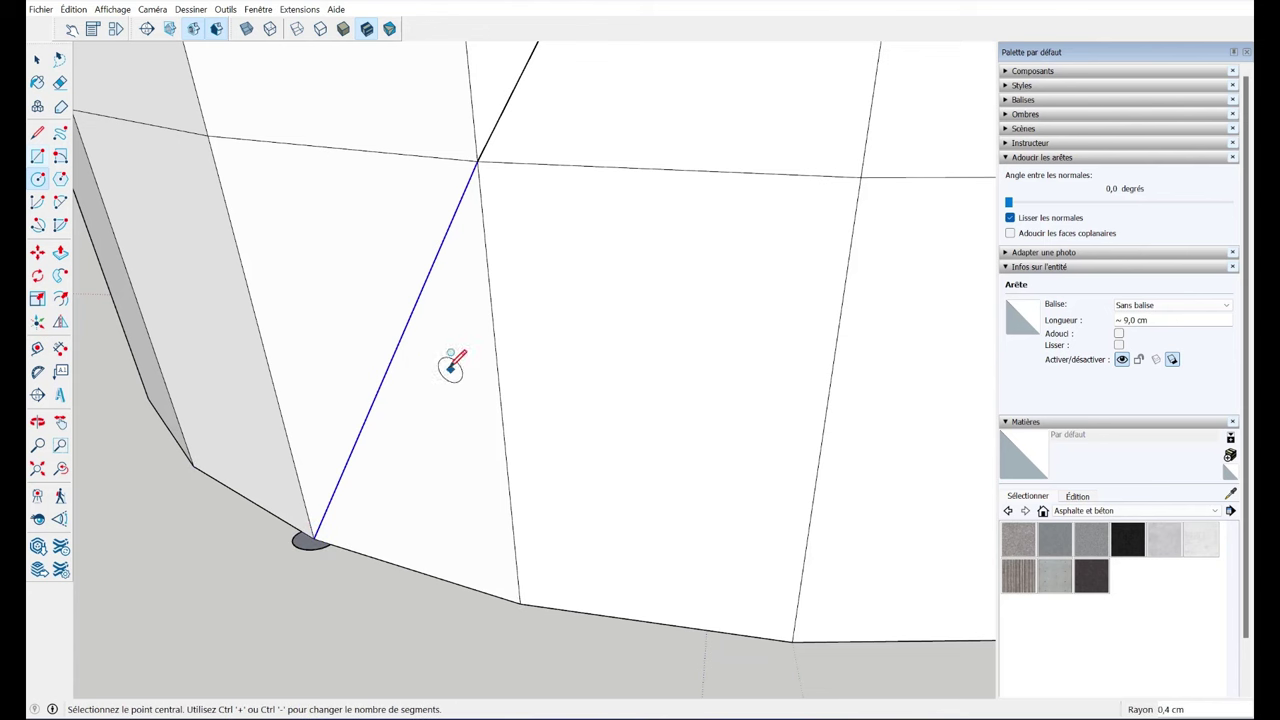
scroll(470, 320, "down", 3)
scroll(500, 210, "down", 3)
key("space")
- Select all, group the bucket model, and hide it (Masquer) so only the path remains
key("ctrl+a")
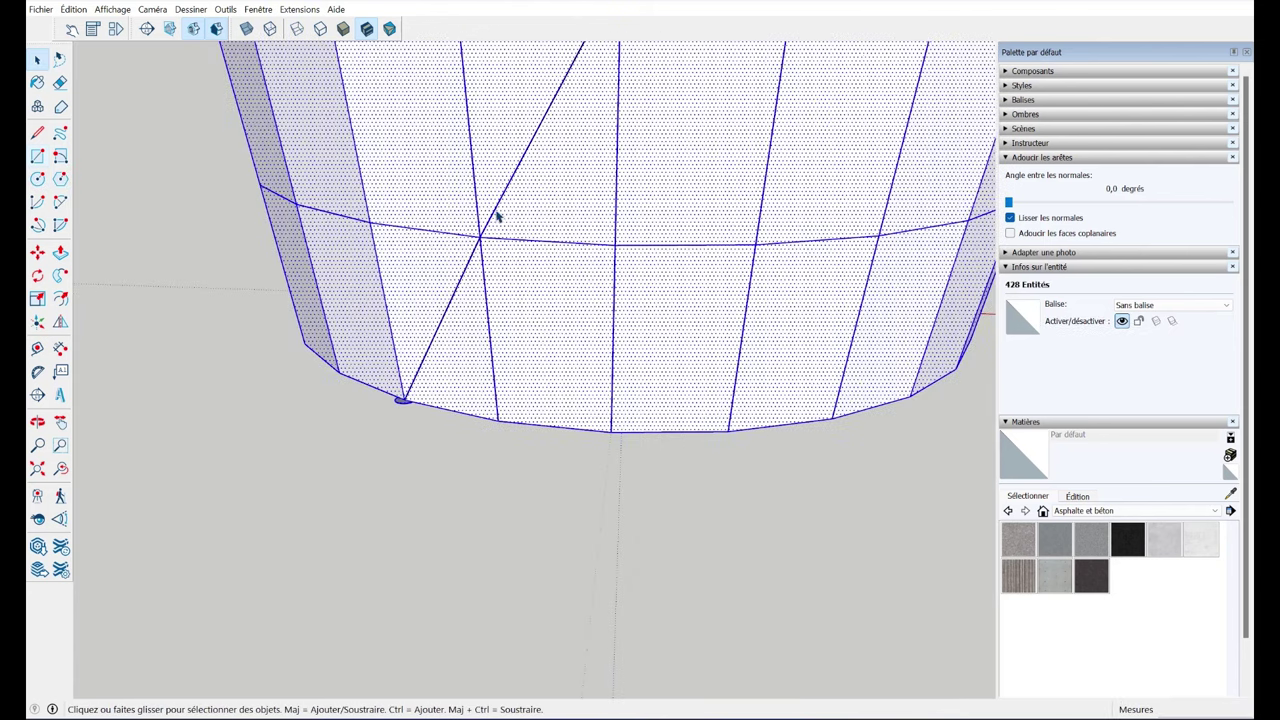
scroll(455, 302, "up", 2)
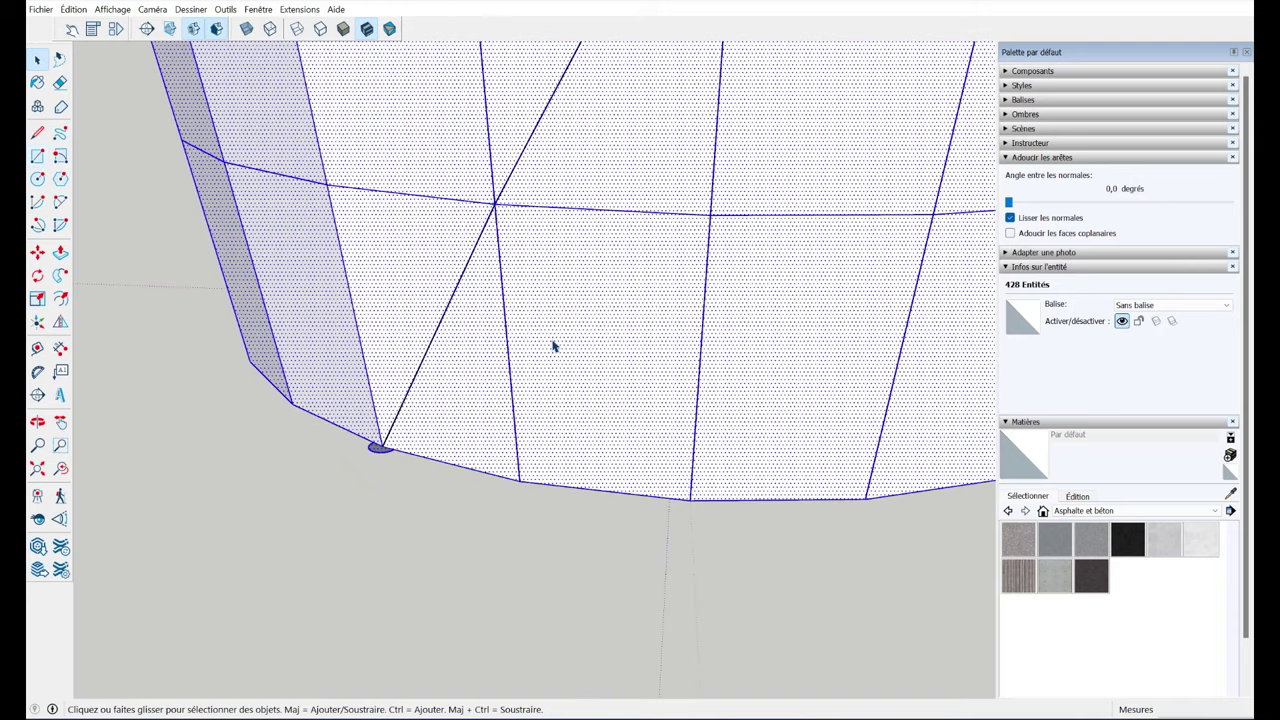
right_click(552, 344)
left_click(616, 459)
right_click(604, 284)
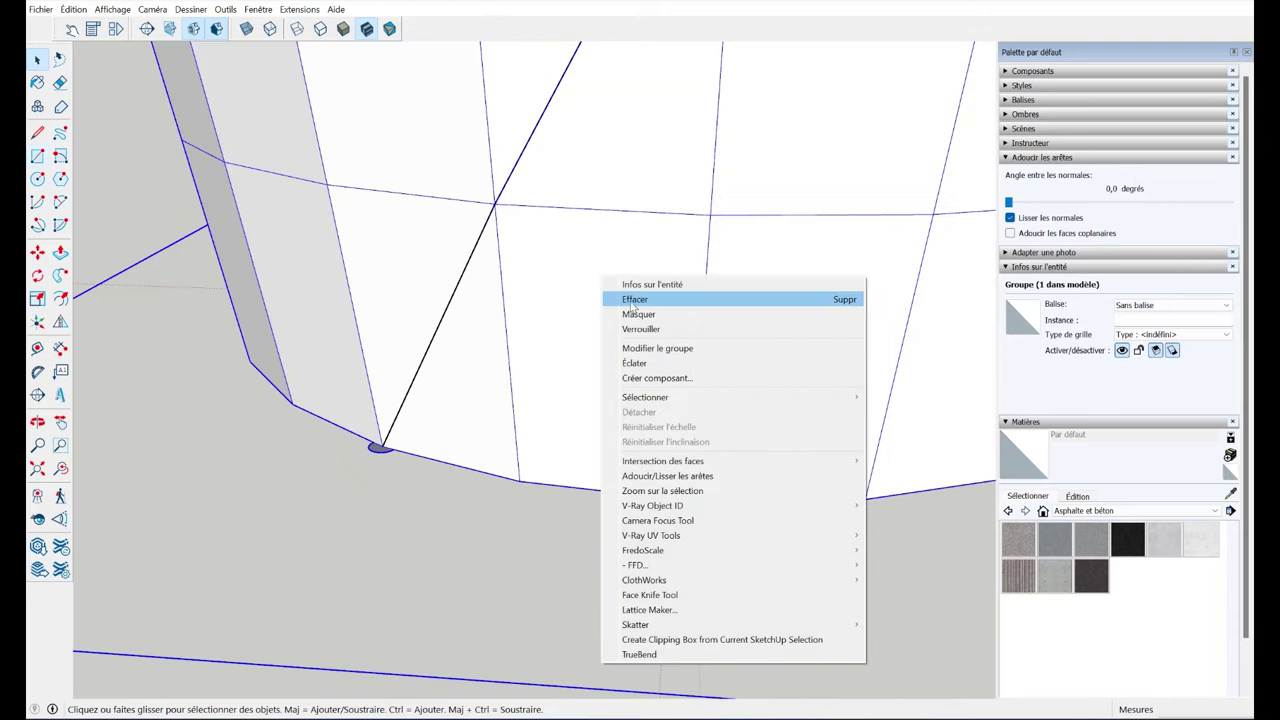
left_click(640, 316)
left_click(487, 313)
- Inside the diagonal path group, draw a small profile circle at the path's lower end
left_click(451, 294)
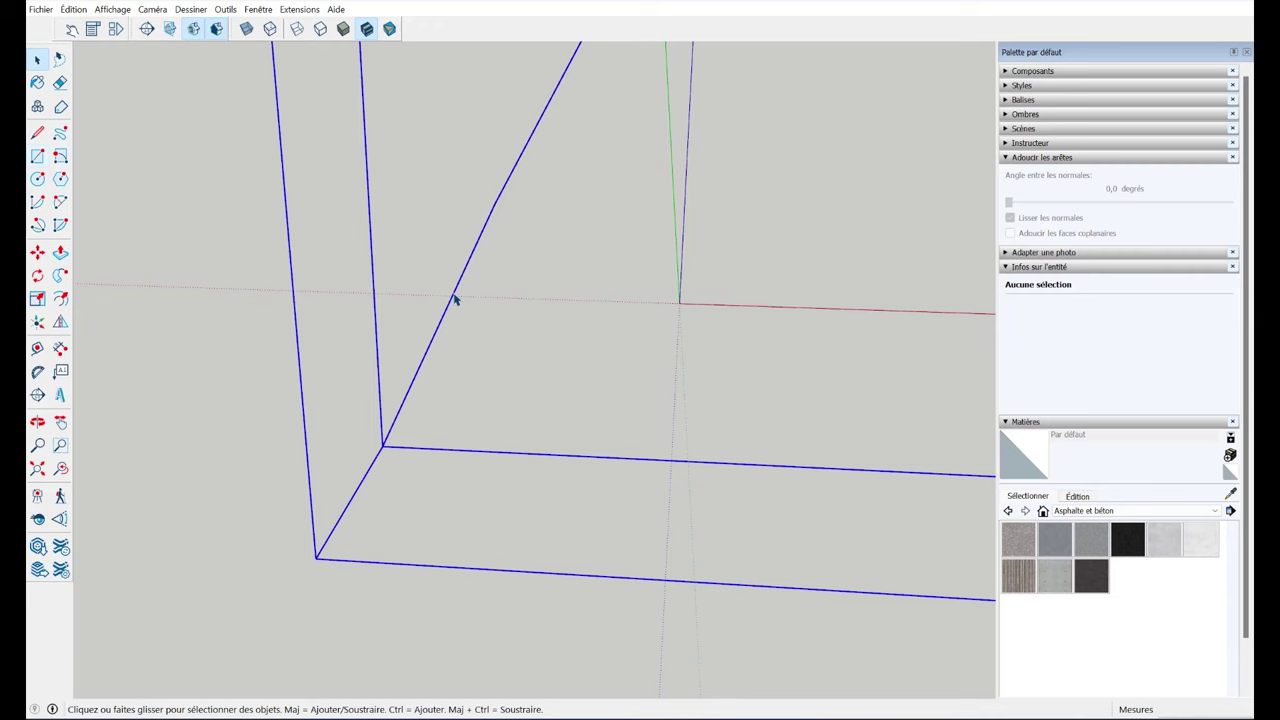
double_click(451, 294)
scroll(402, 433, "up", 2)
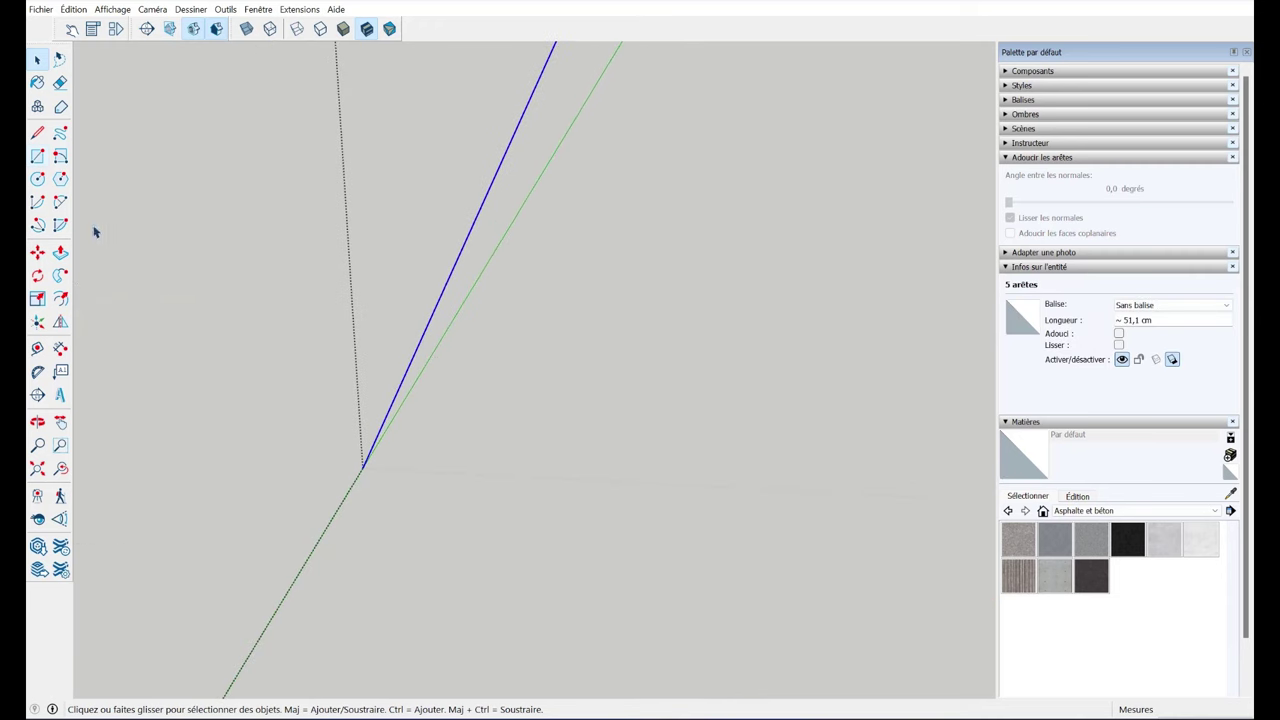
left_click(37, 178)
left_click(362, 467)
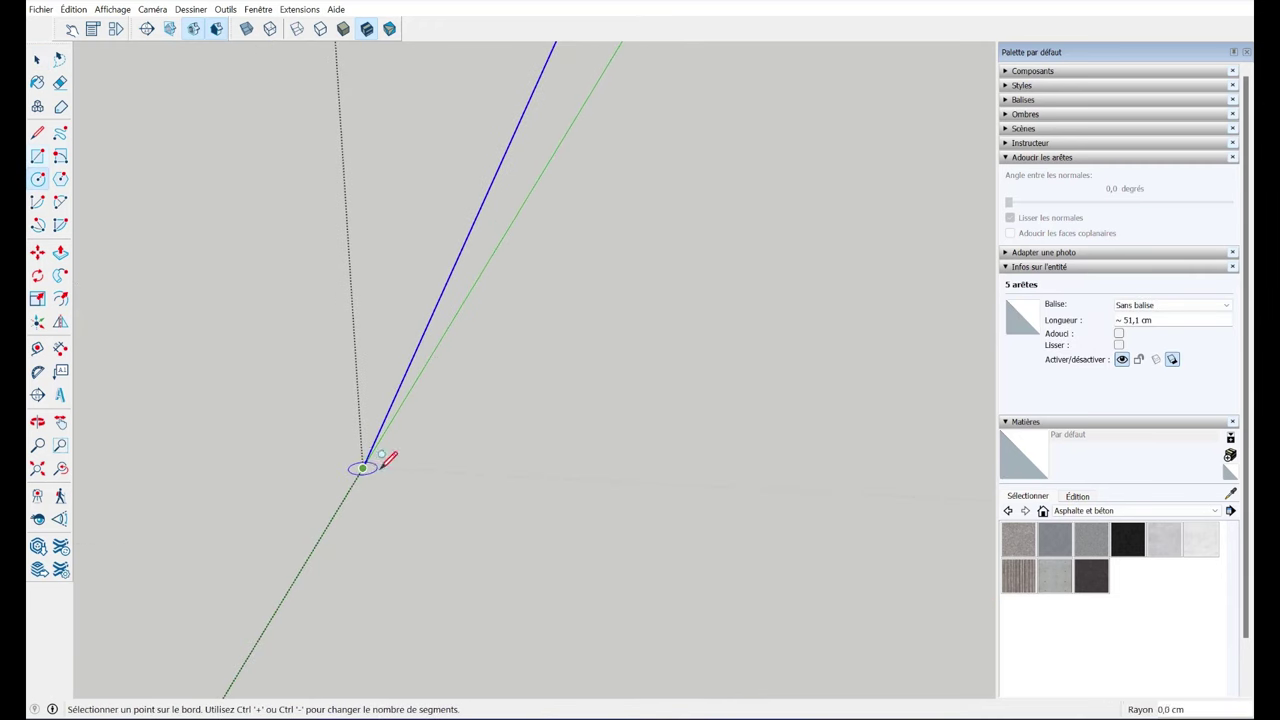
left_click(405, 467)
key("space")
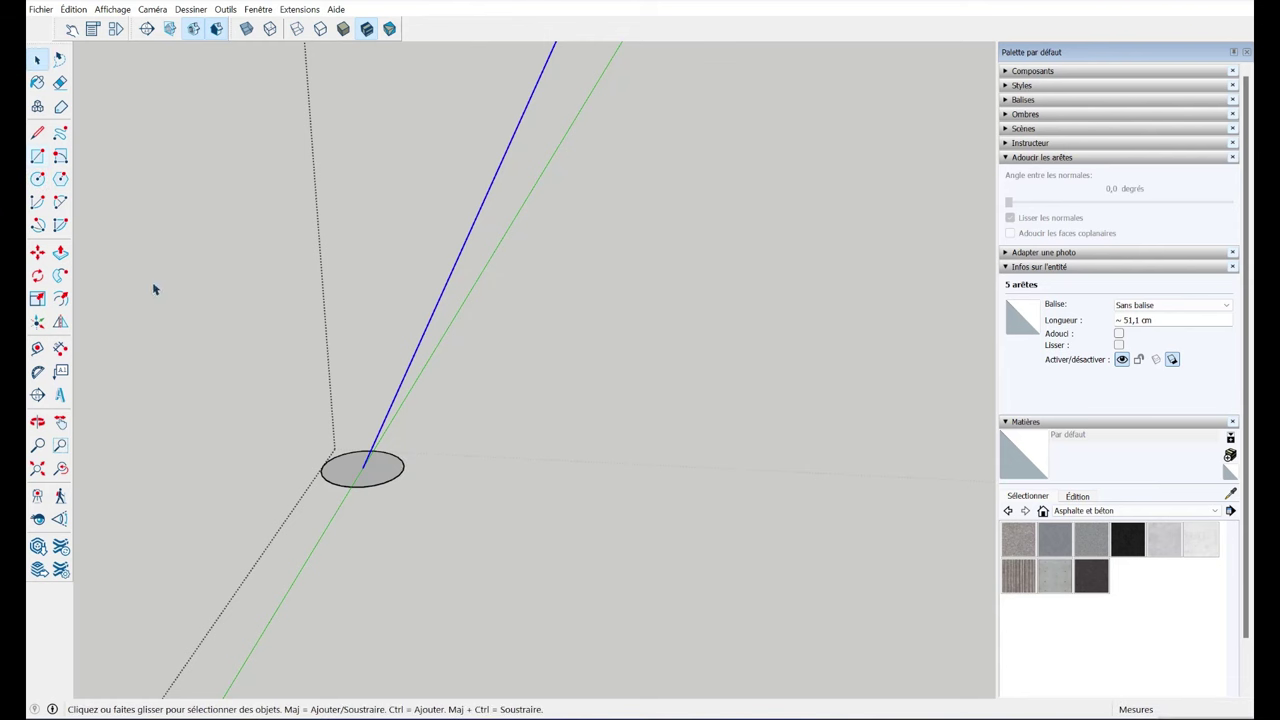
- Sweep the circle along the diagonal path with Follow Me to form a thin tube
left_click(60, 275)
left_click(333, 470)
mouse_move(397, 491)
middle_mouse_down()
mouse_move(627, 376)
mouse_move(503, 406)
mouse_move(414, 403)
mouse_move(560, 360)
middle_mouse_up()
scroll(500, 437, "down", 2)
scroll(508, 431, "down", 2)
scroll(520, 434, "down", 2)
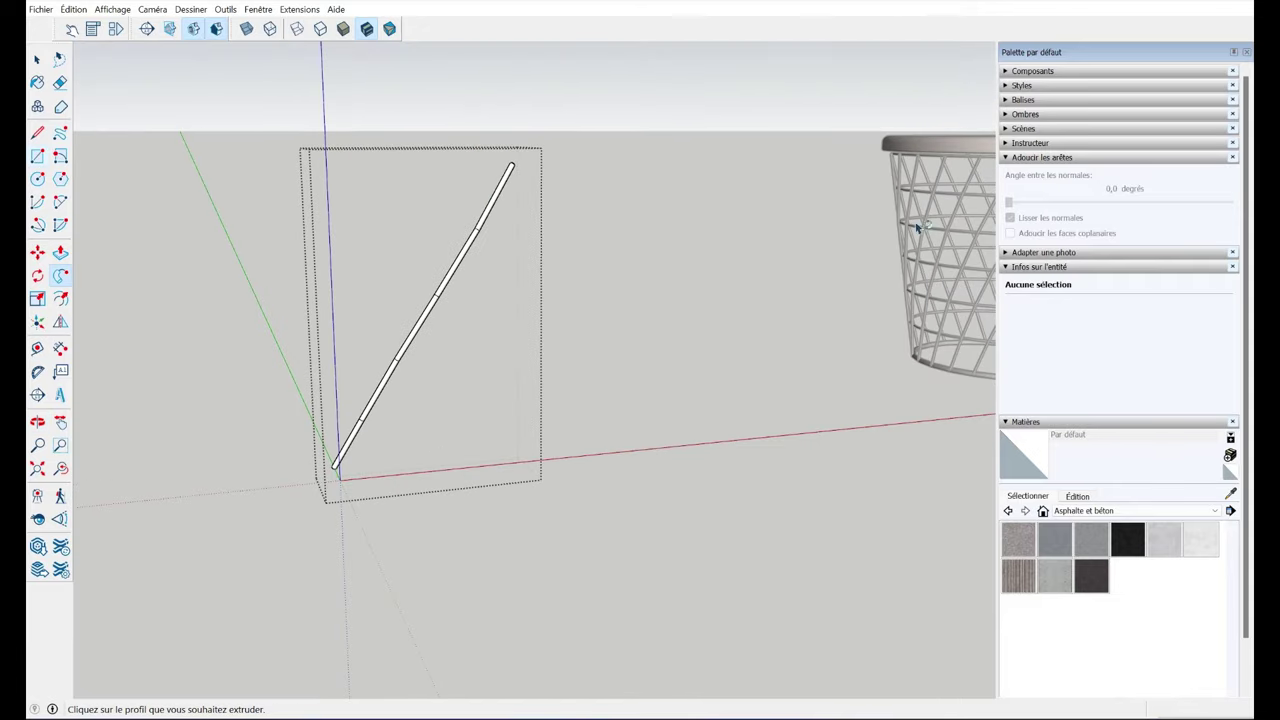
mouse_move(918, 228)
middle_mouse_down()
mouse_move(651, 337)
mouse_move(617, 371)
mouse_move(454, 404)
middle_mouse_up()
- Convert the tube into a component (Composant#2) via Créer un composant
key("space")
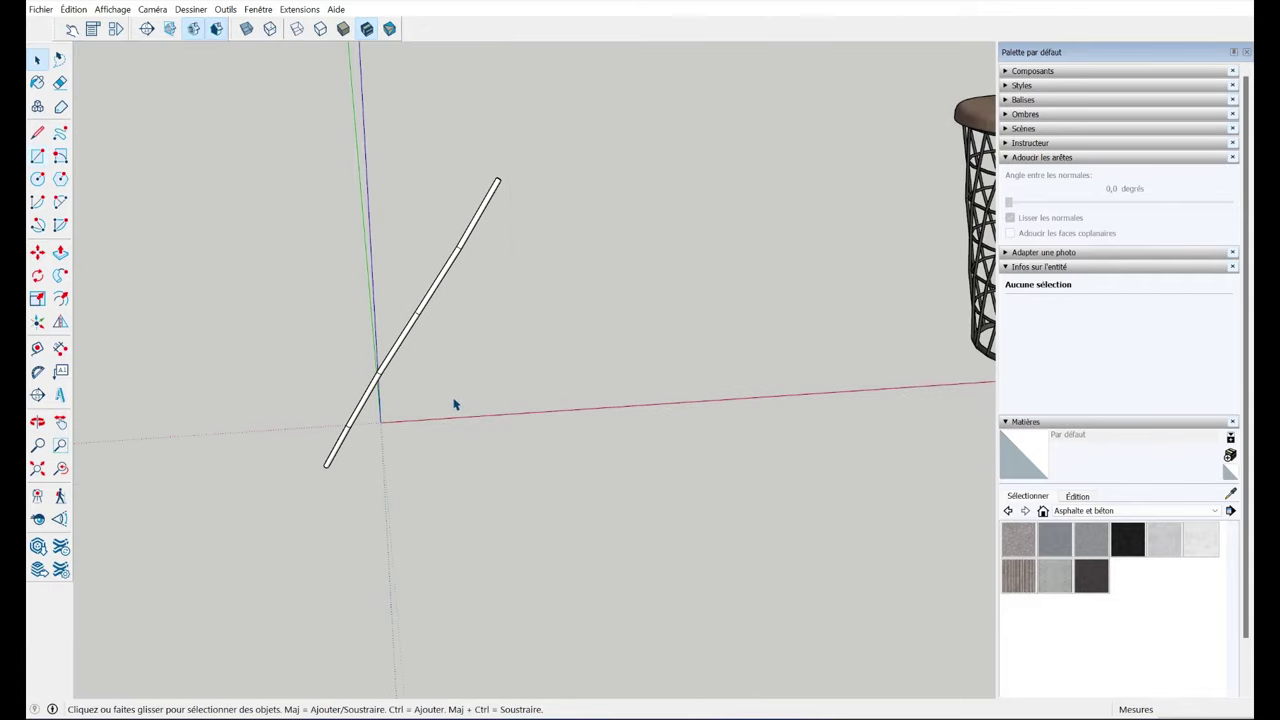
left_click(412, 349)
right_click(401, 341)
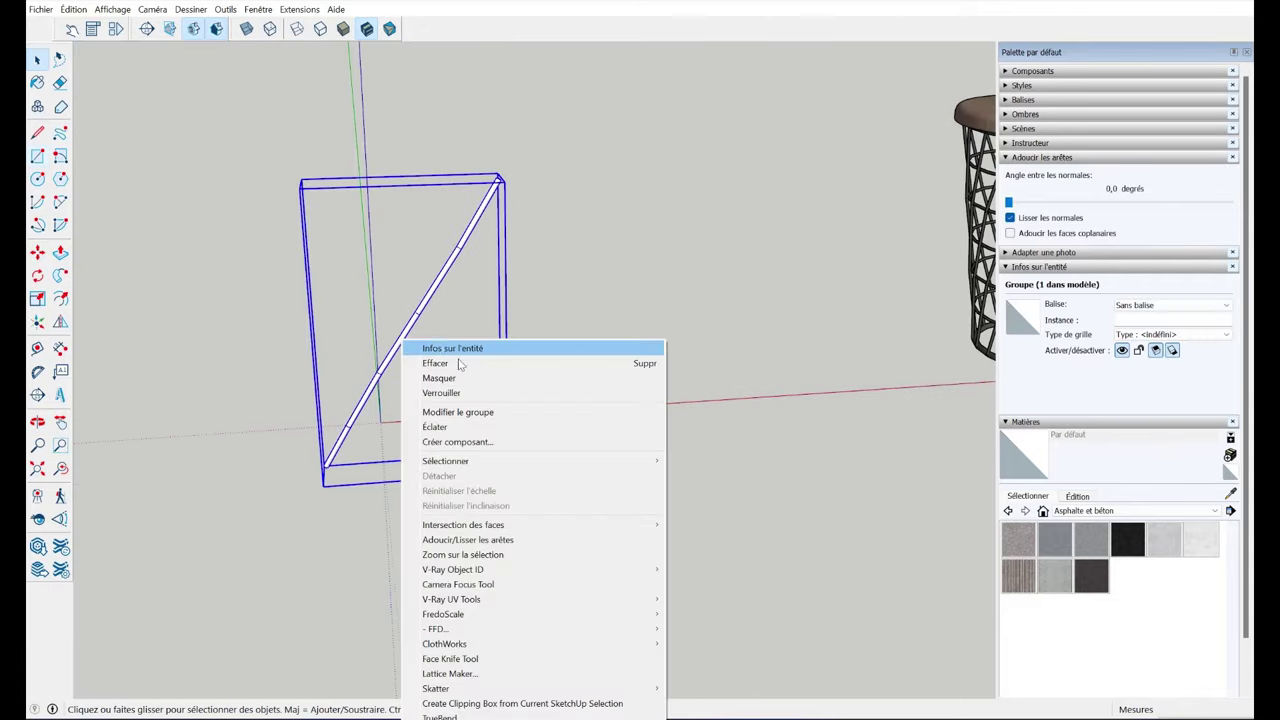
left_click(460, 440)
left_click(300, 432)
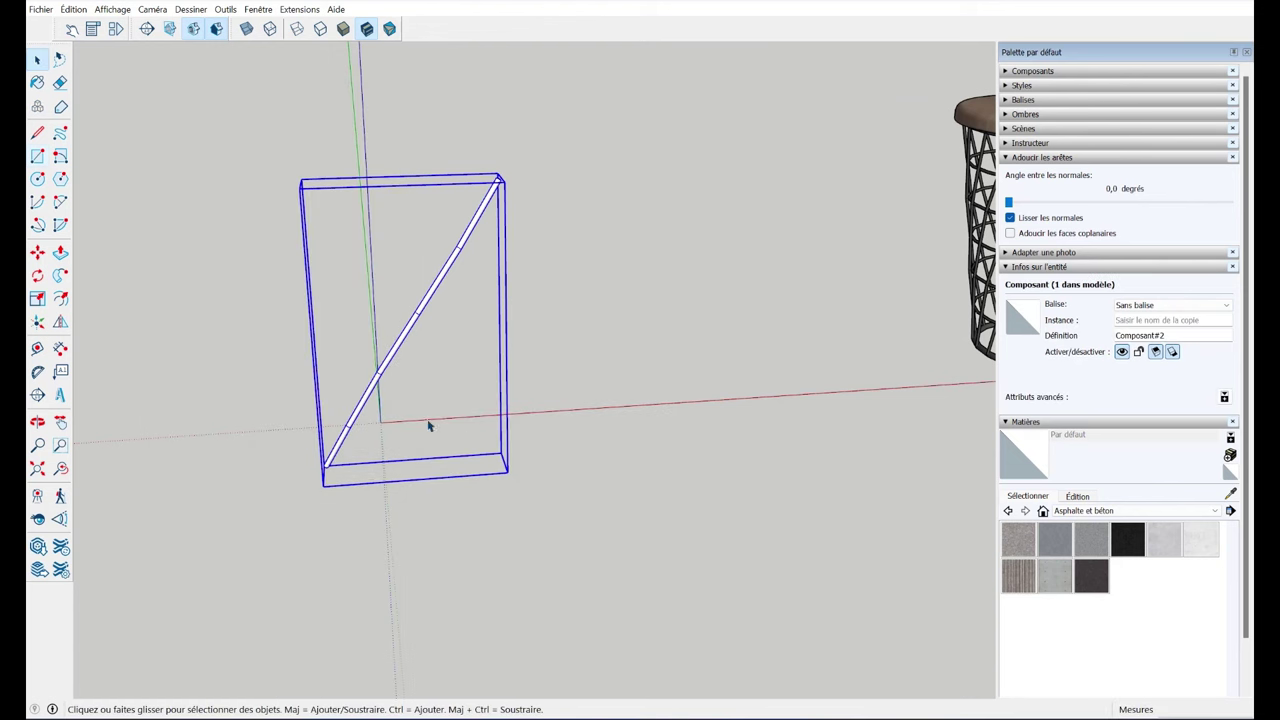
mouse_move(429, 429)
middle_mouse_down()
mouse_move(634, 389)
mouse_move(647, 409)
mouse_move(889, 191)
mouse_move(737, 271)
mouse_move(837, 340)
mouse_move(790, 320)
middle_mouse_up()
- Draw a base circle centred on the model origin, reaching the tube's foot
key("q")
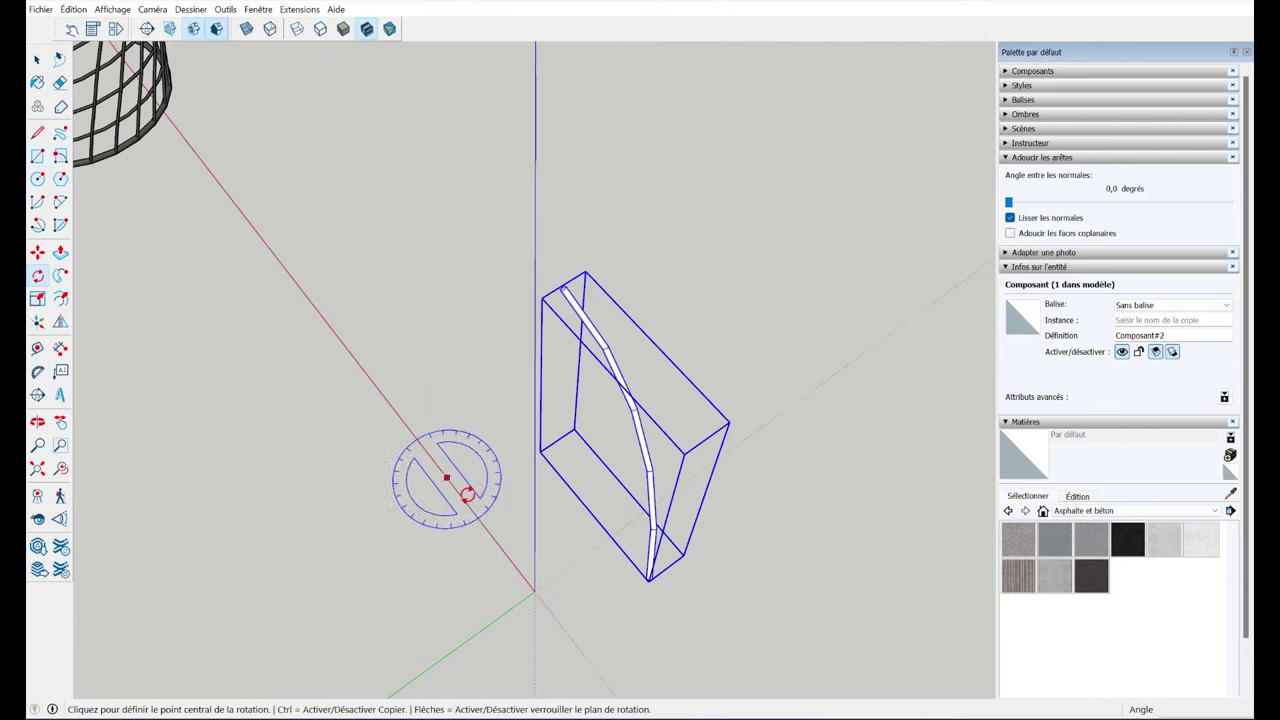
left_click(39, 178)
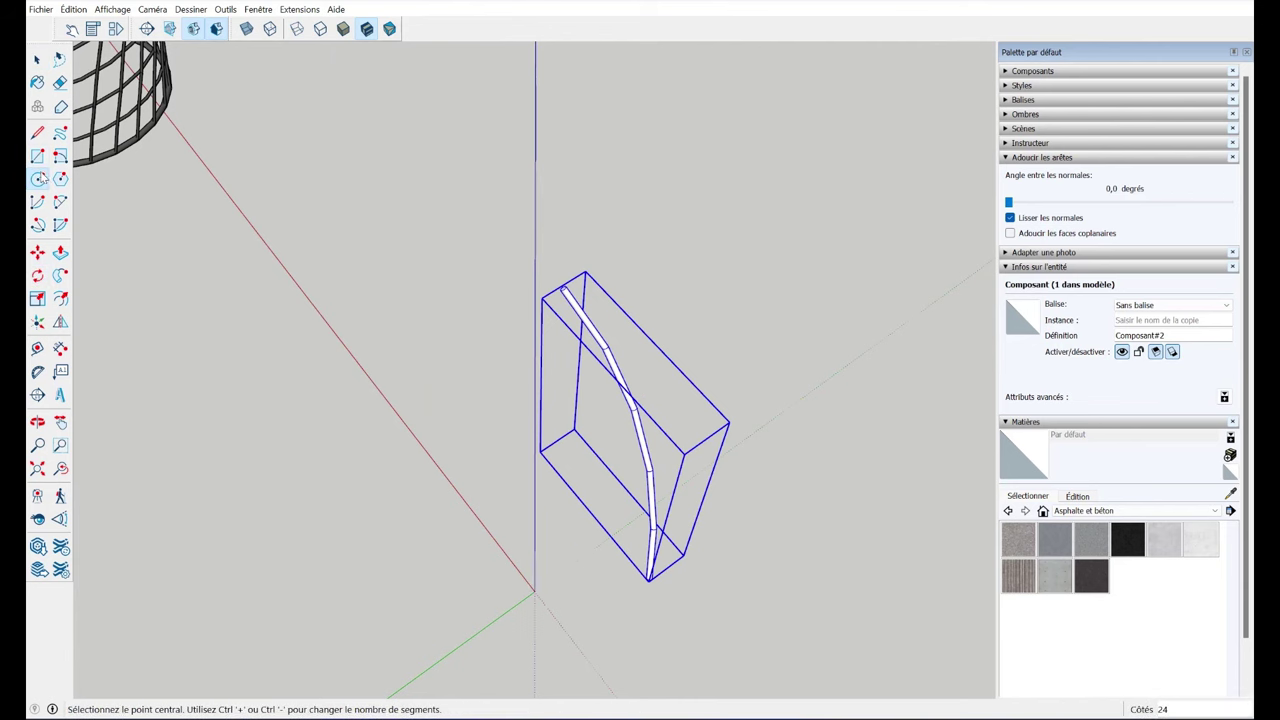
left_click(535, 591)
scroll(660, 595, "up", 2)
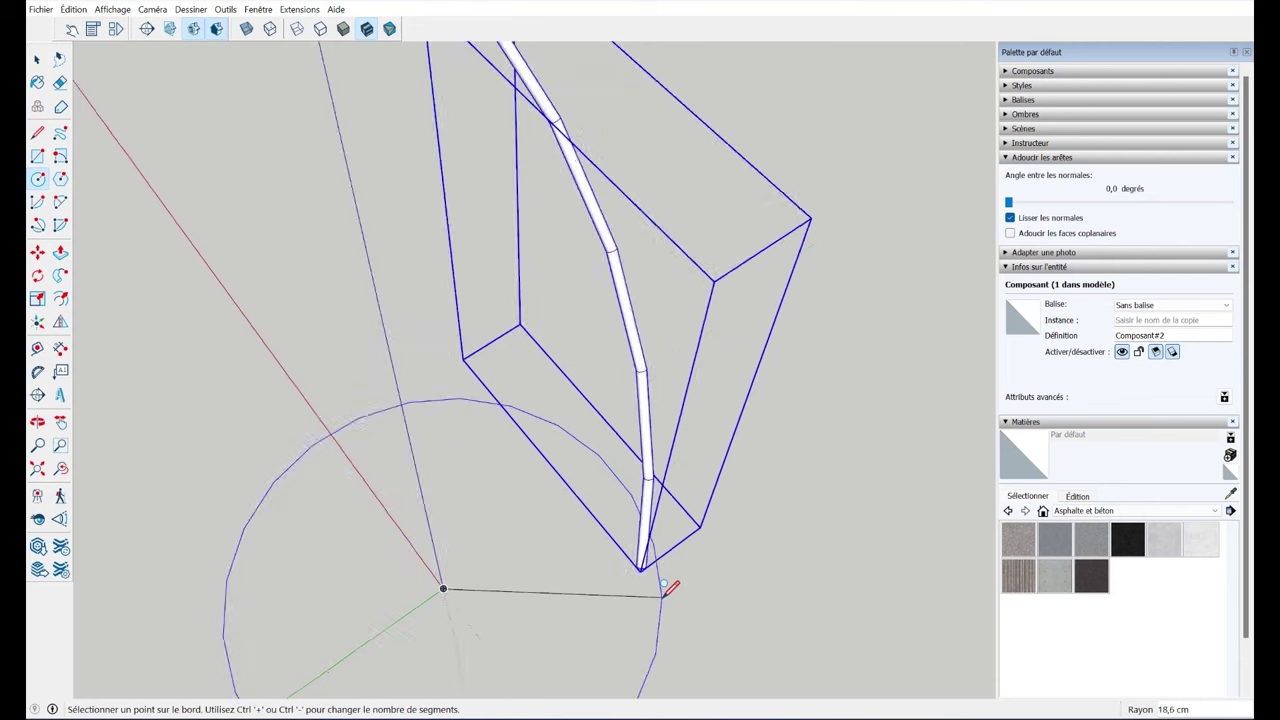
scroll(660, 595, "up", 2)
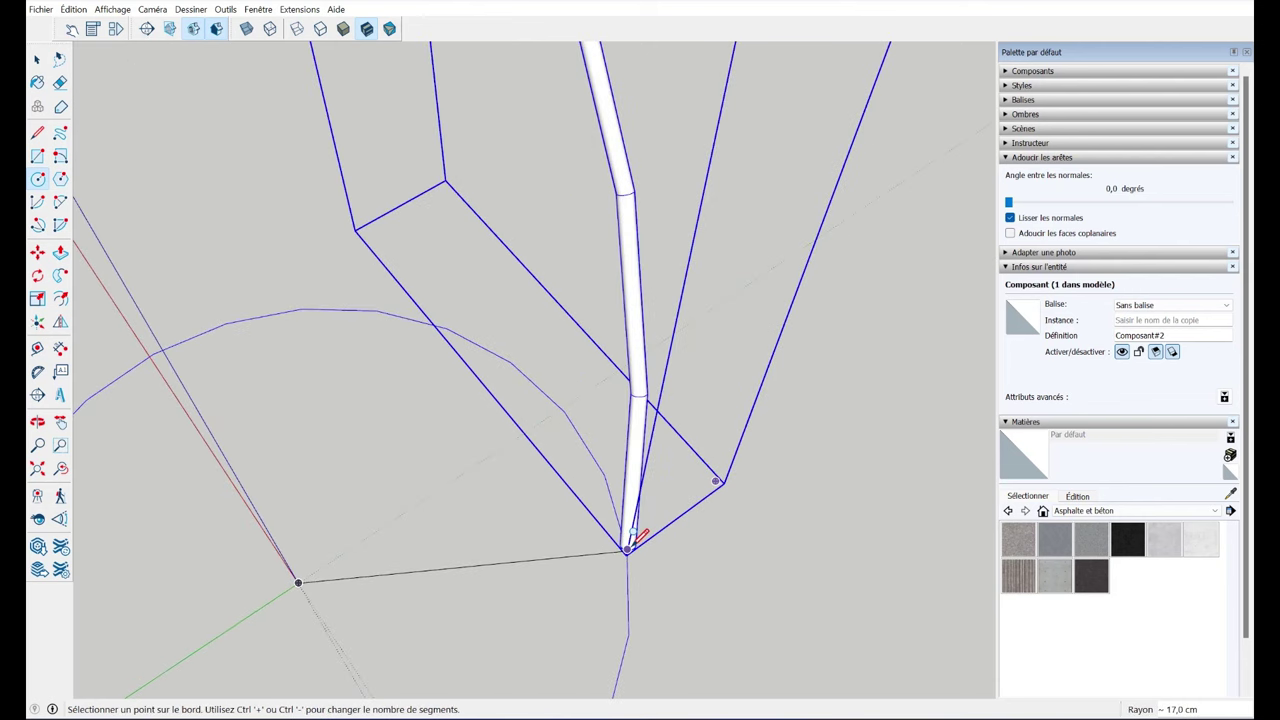
left_click(628, 549)
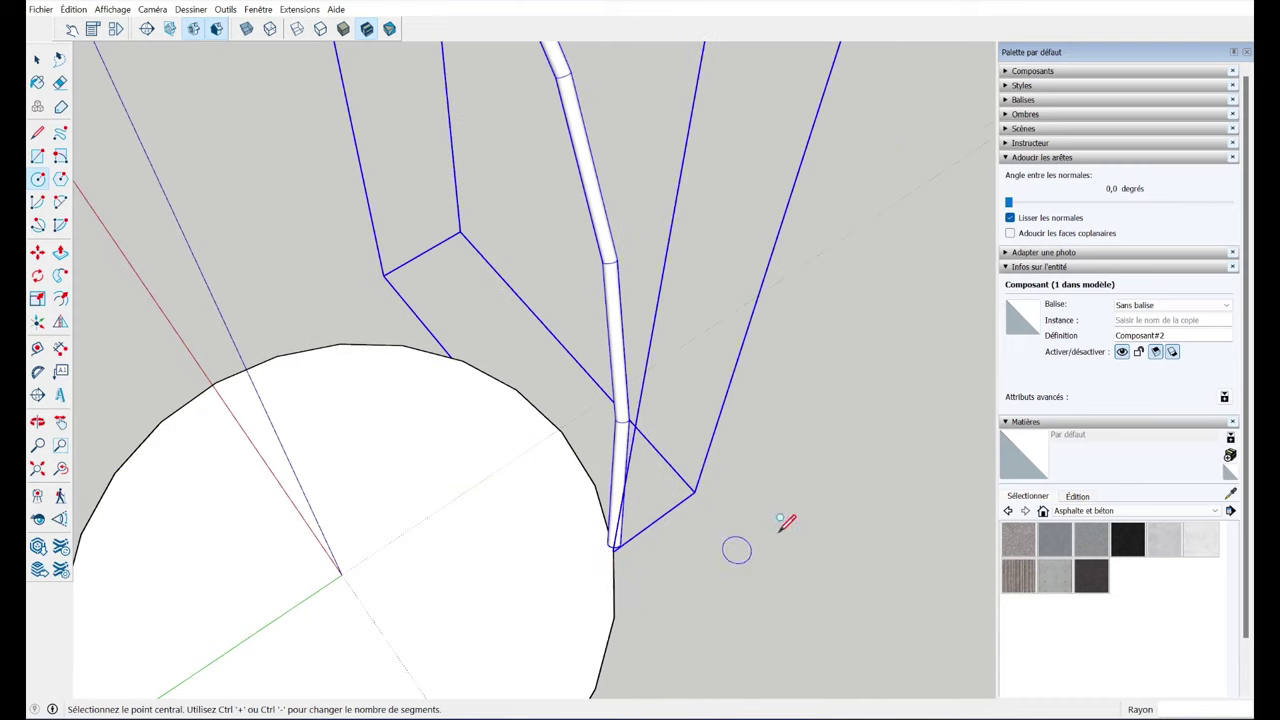
scroll(734, 546, "down", 5)
middle_click_drag(563, 451, 500, 348)
key("space")
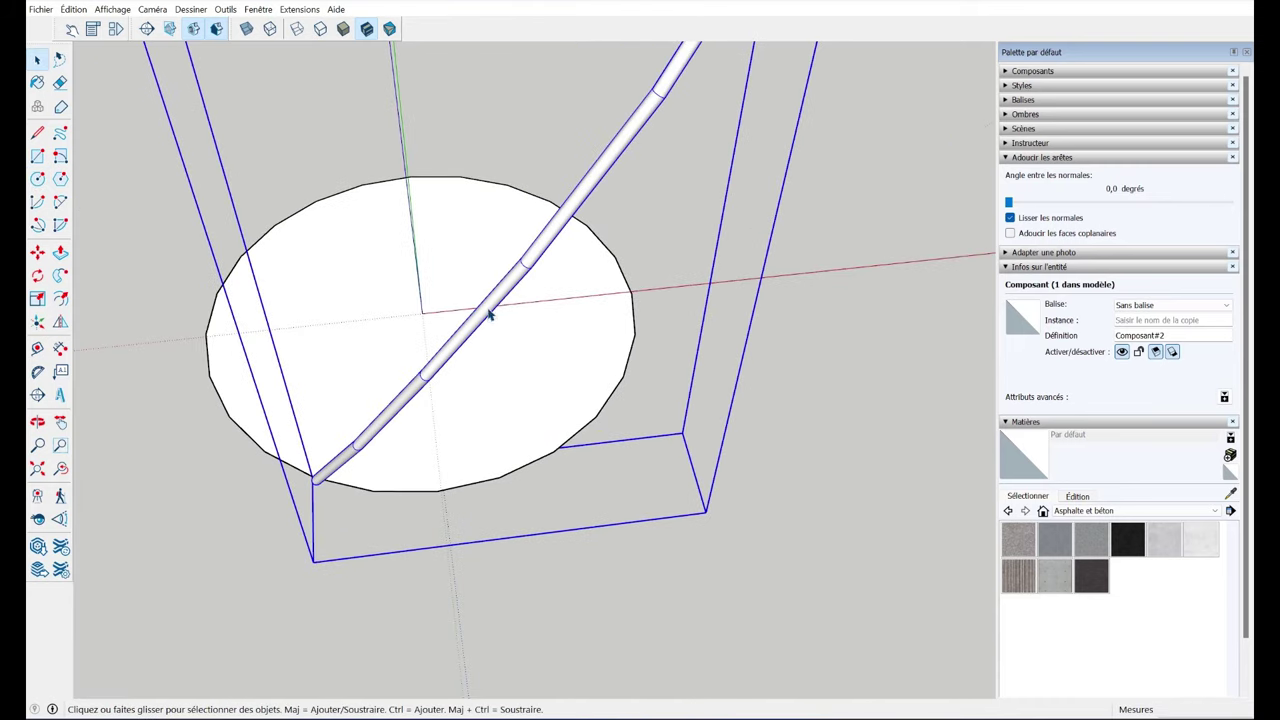
scroll(503, 280, "down", 2)
mouse_move(503, 280)
middle_mouse_down()
mouse_move(583, 223)
mouse_move(97, 406)
mouse_move(329, 540)
mouse_move(220, 430)
middle_mouse_up()
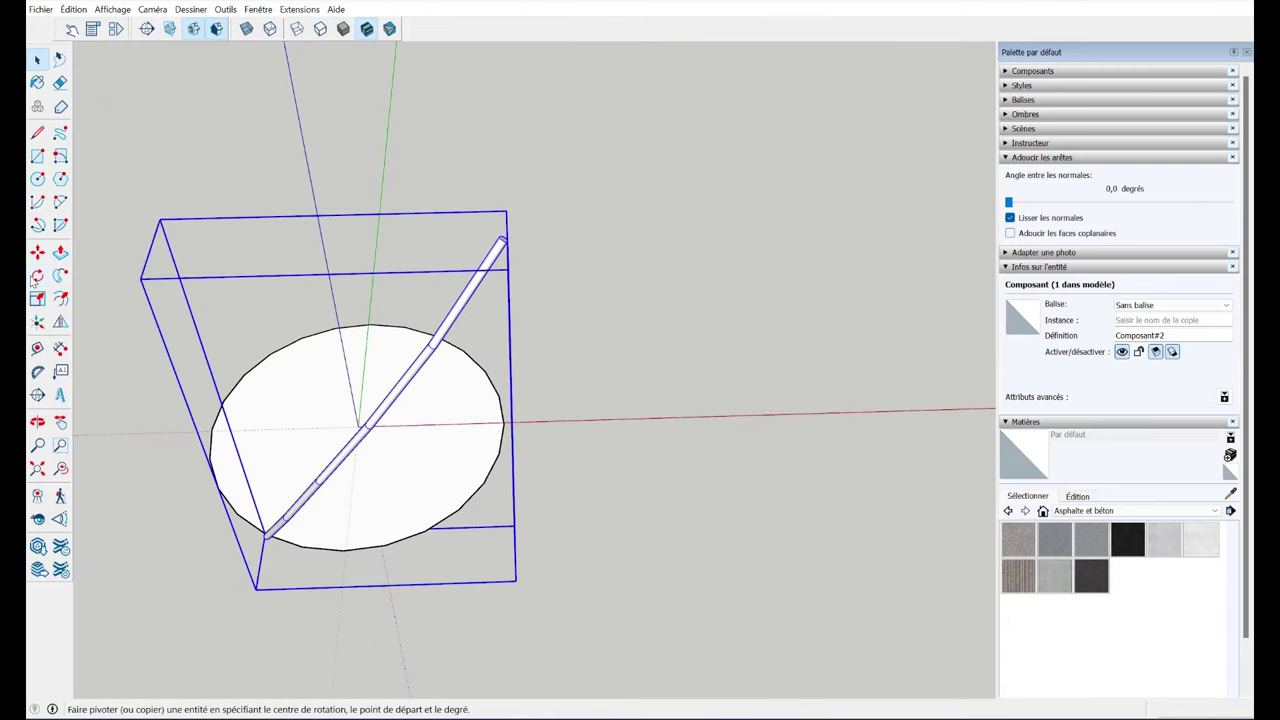
- Rotate-copy the tube about the circle's centre and array it with *24
left_click(37, 276)
mouse_move(266, 274)
middle_mouse_down()
mouse_move(514, 306)
mouse_move(551, 209)
mouse_move(890, 222)
mouse_move(846, 243)
middle_mouse_up()
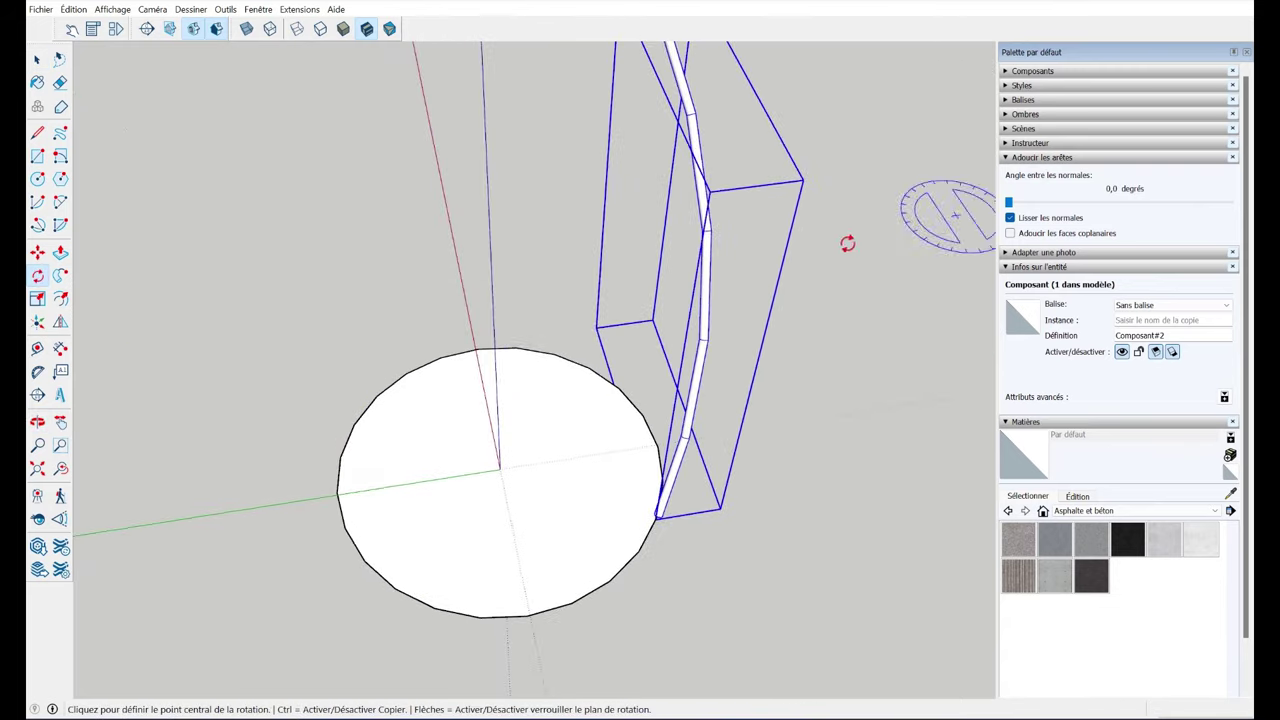
left_click(501, 469)
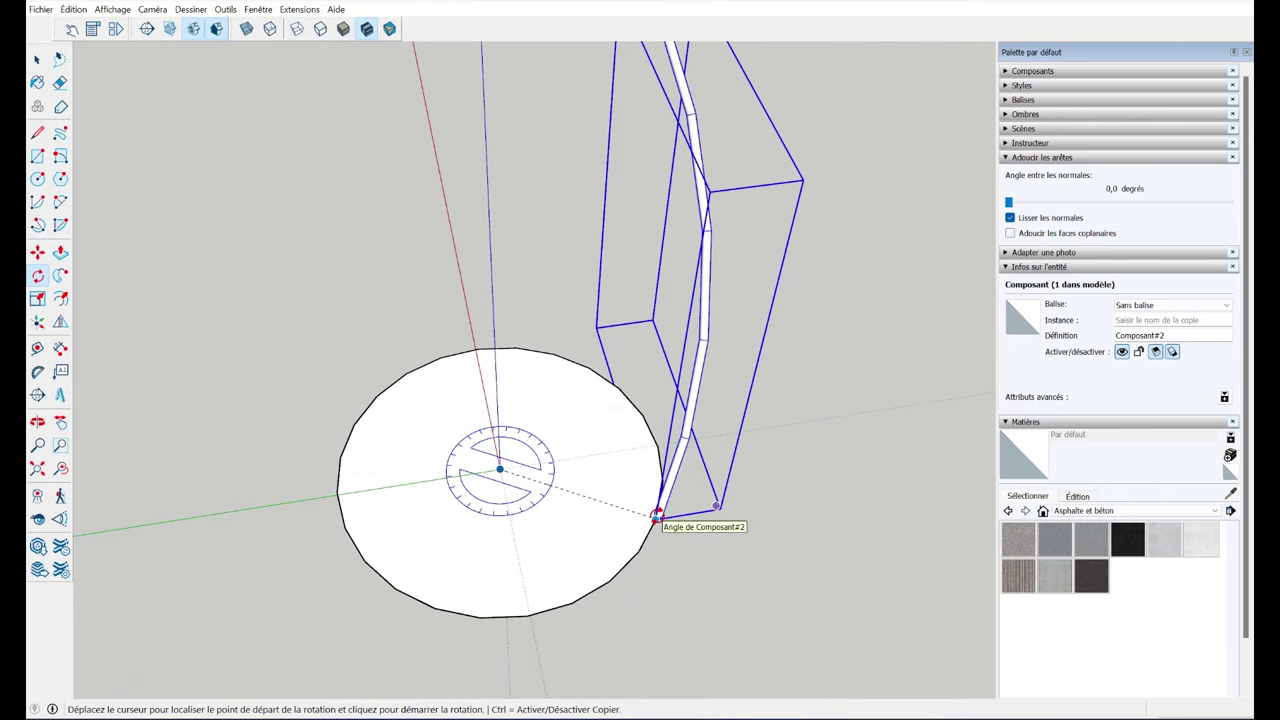
left_click(656, 516)
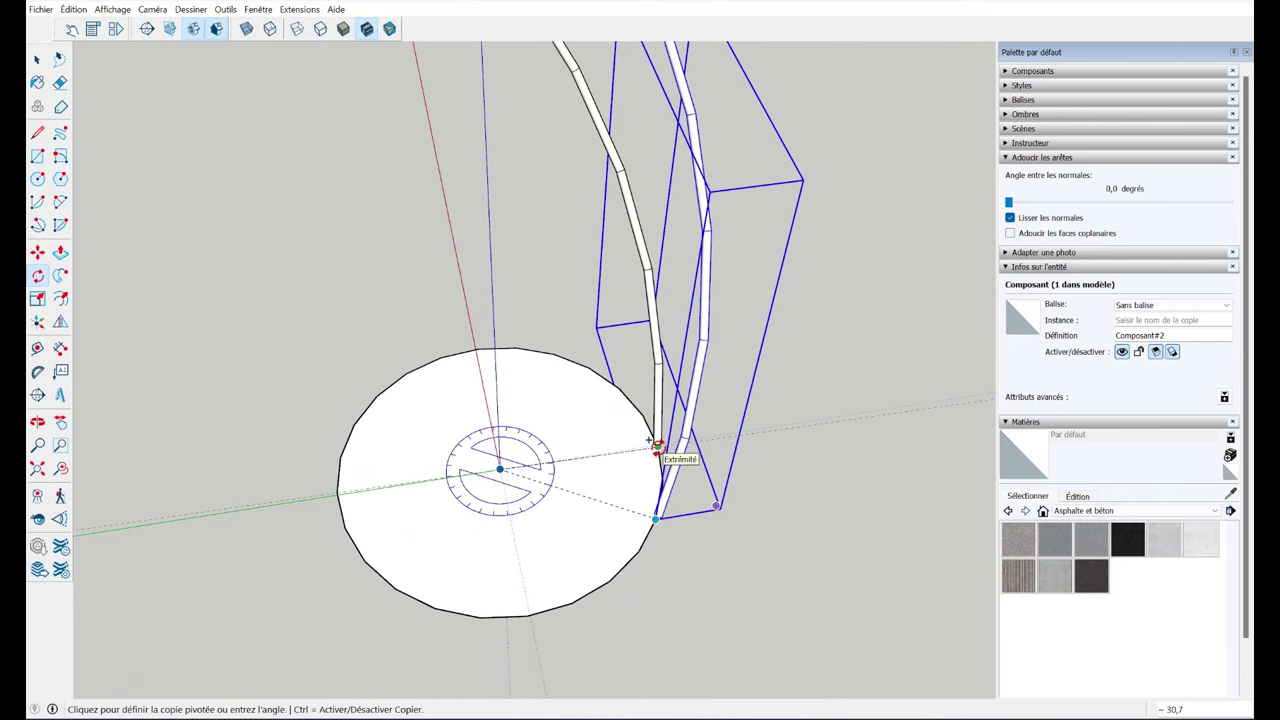
left_click(657, 446)
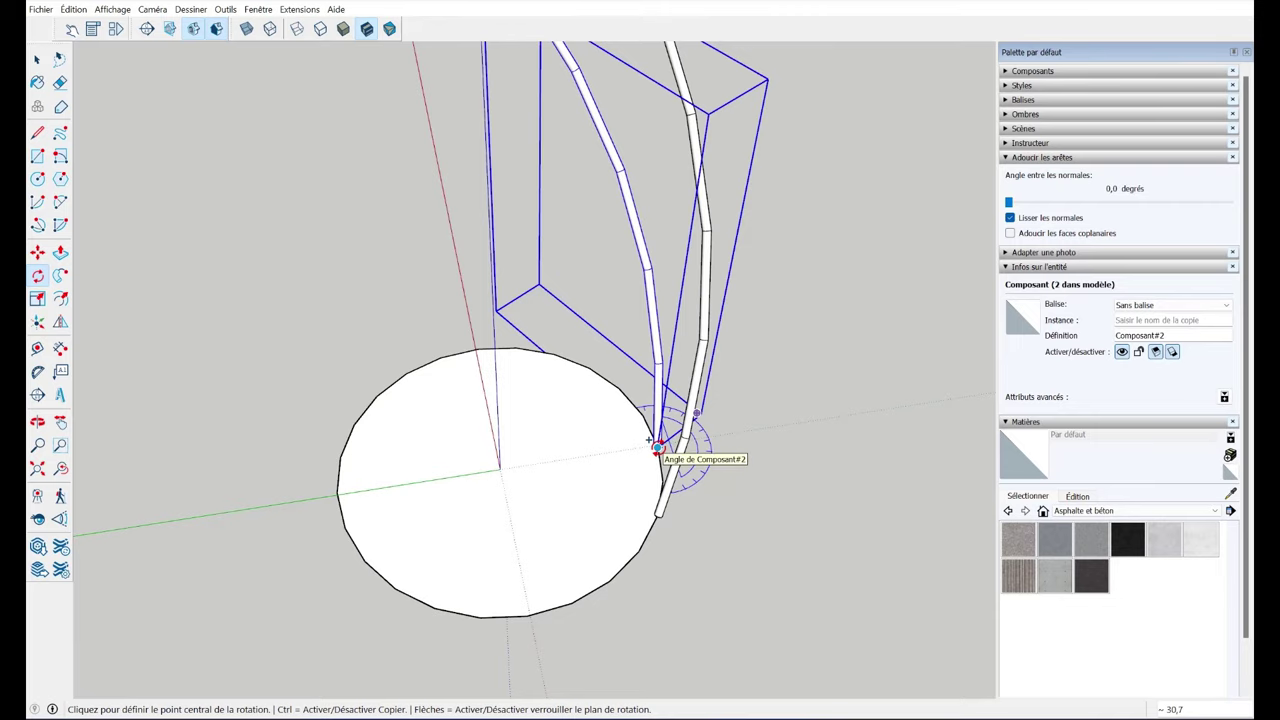
type("*24")
key("Return")
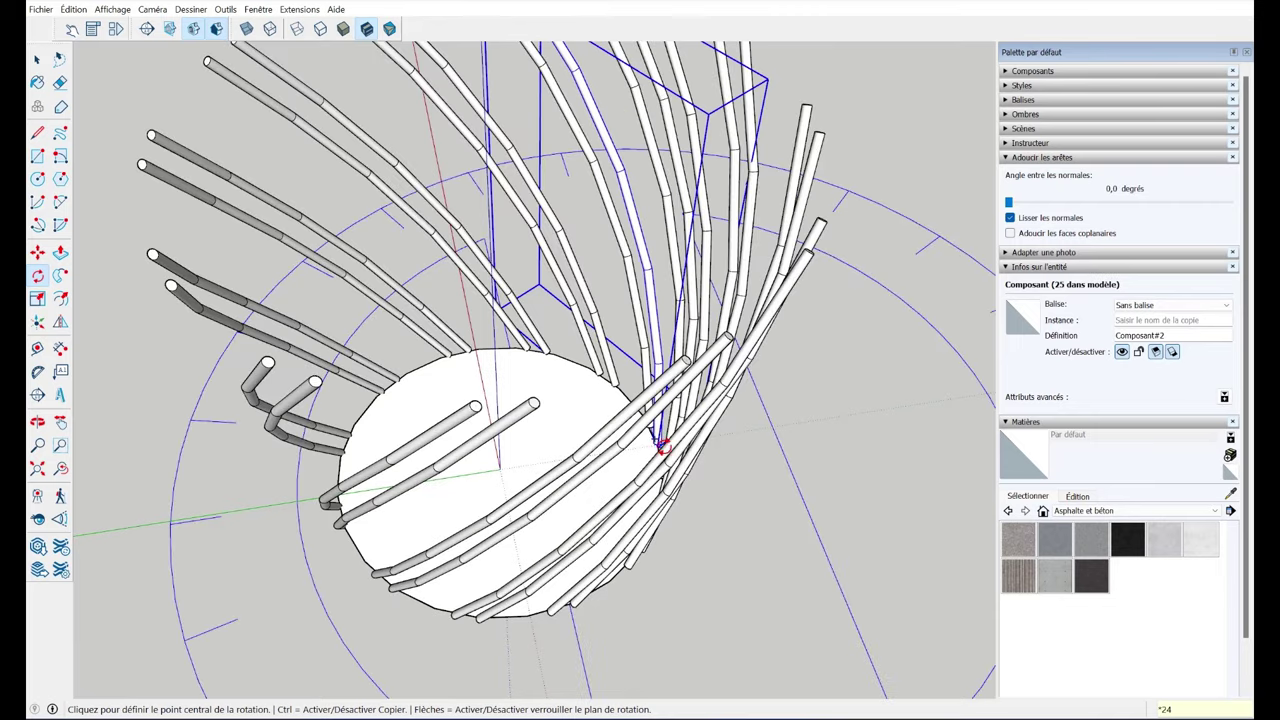
right_click(755, 452)
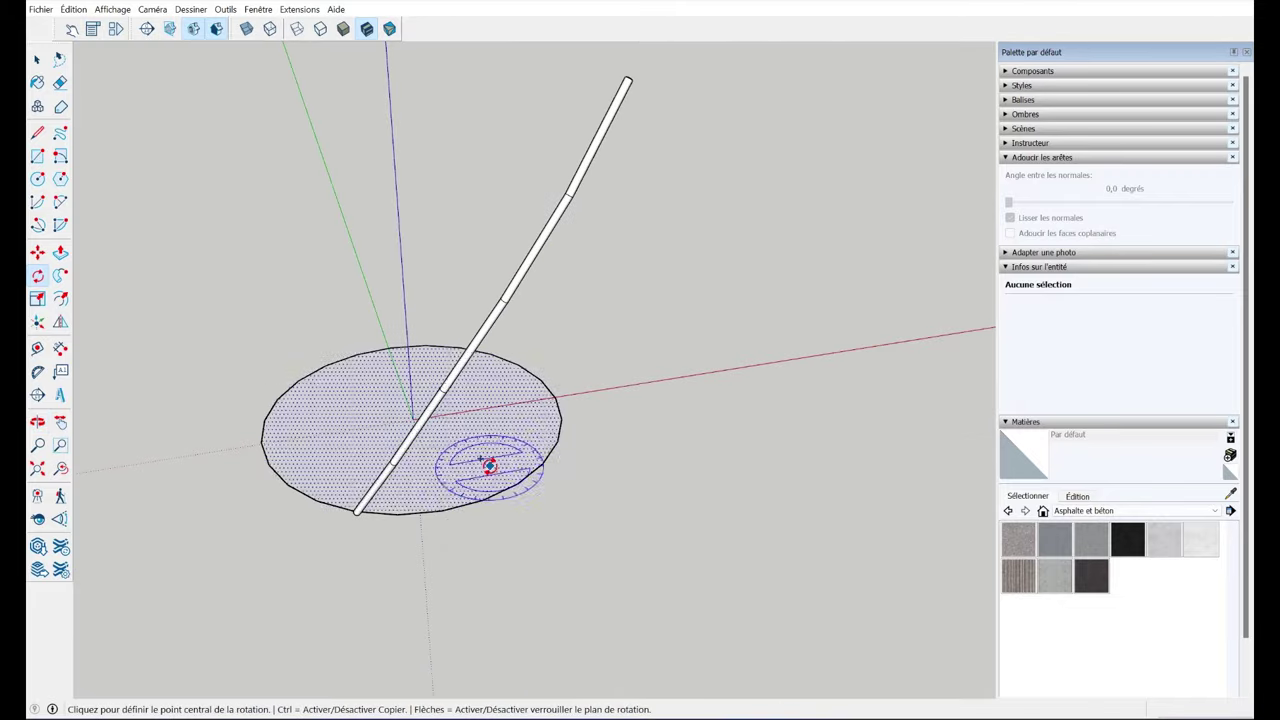
key("space")
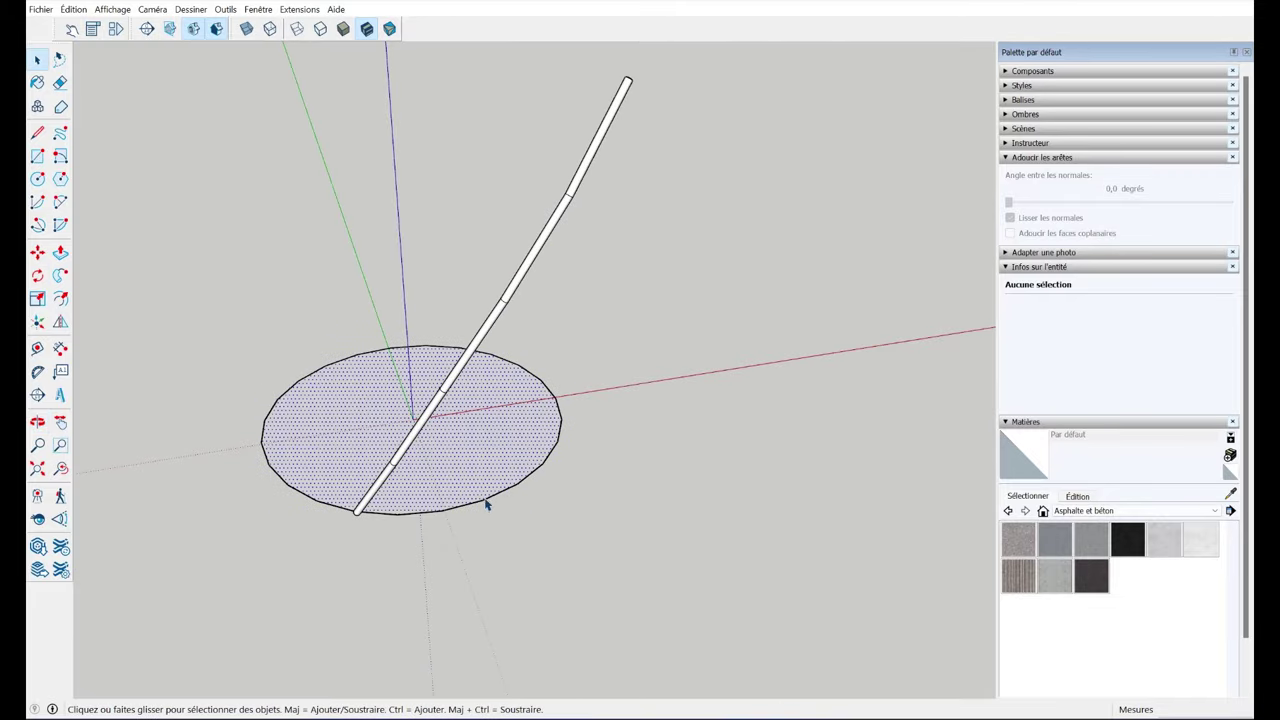
- Select the base circle's edge to check its segment settings
left_click(487, 502)
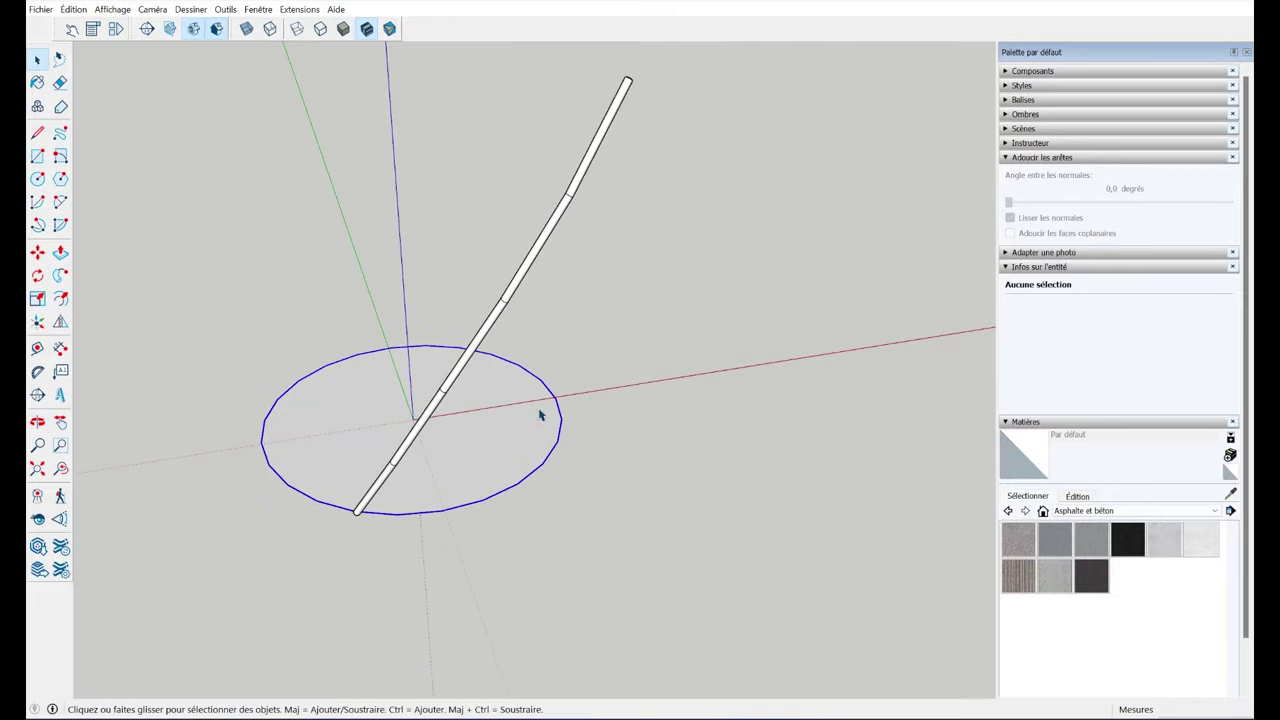
left_click(1043, 160)
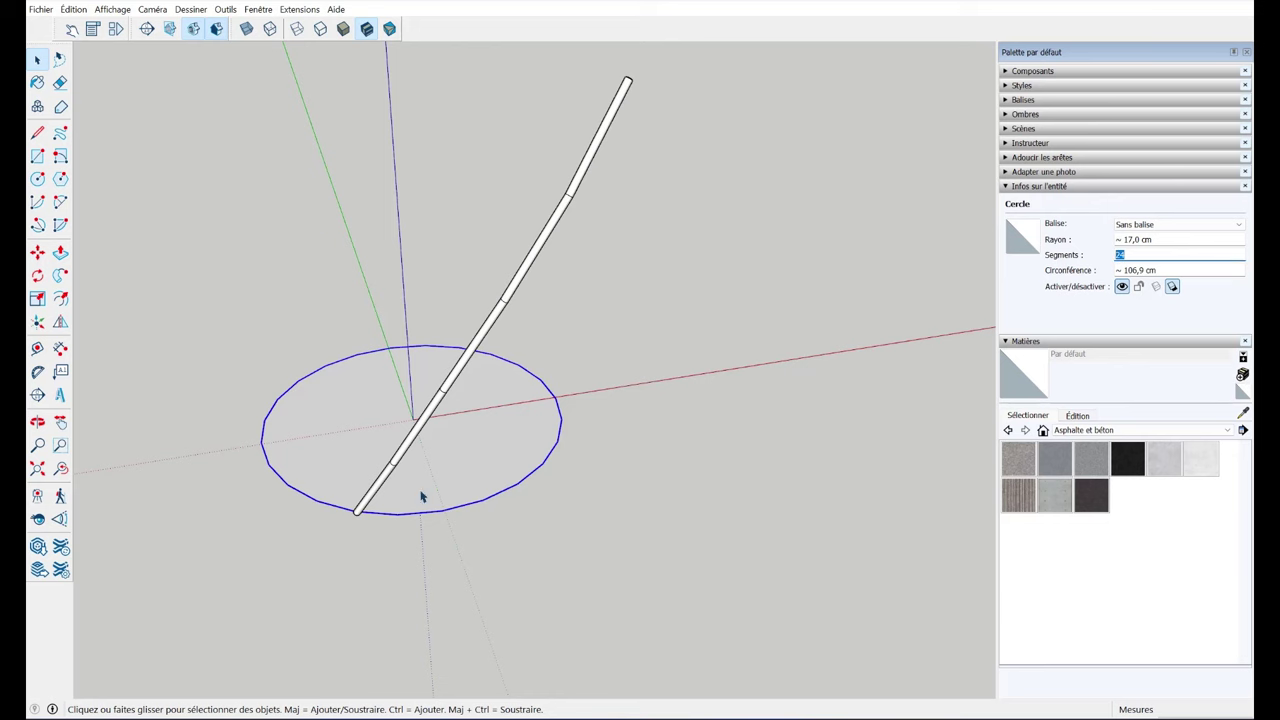
scroll(421, 497, "up", 1)
scroll(400, 515, "up", 2)
scroll(420, 525, "up", 1)
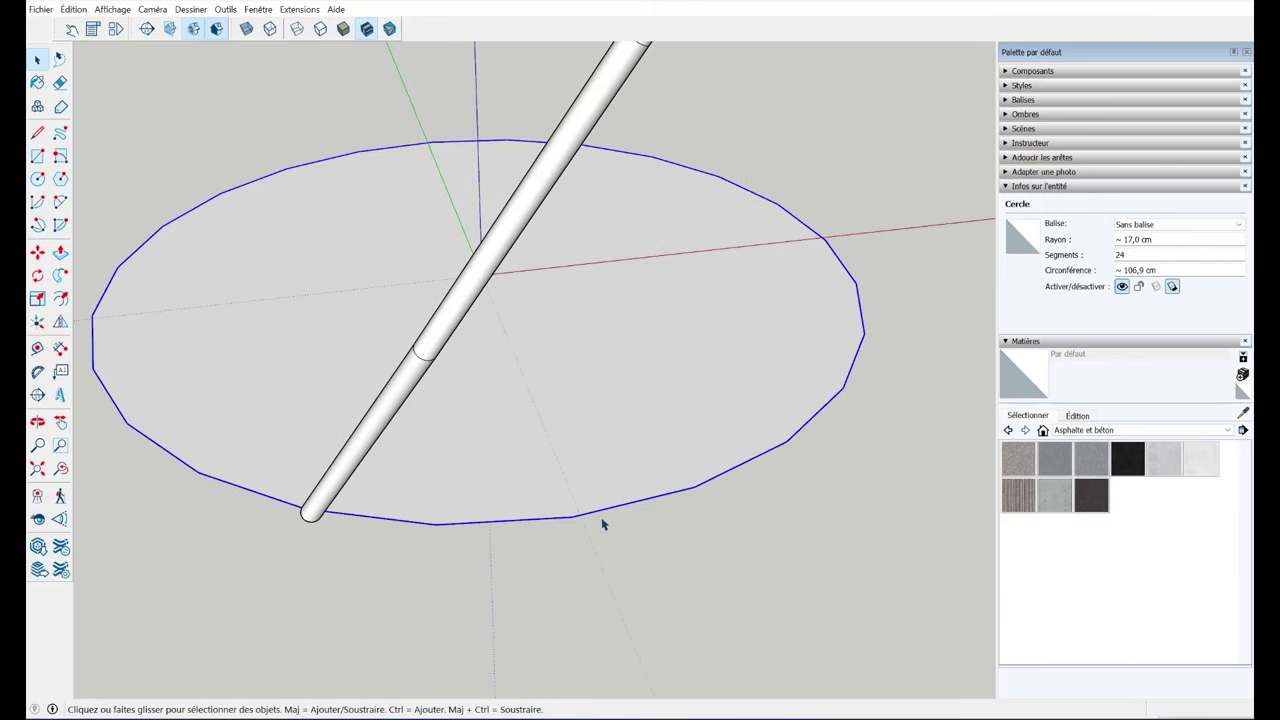
- Redo the array: copy the tube about 15° around the circle centre, repeated 24 times
left_click(365, 427)
key("q")
mouse_move(254, 351)
middle_mouse_down()
mouse_move(391, 346)
mouse_move(450, 307)
middle_mouse_up()
left_click(450, 307)
left_click(697, 562)
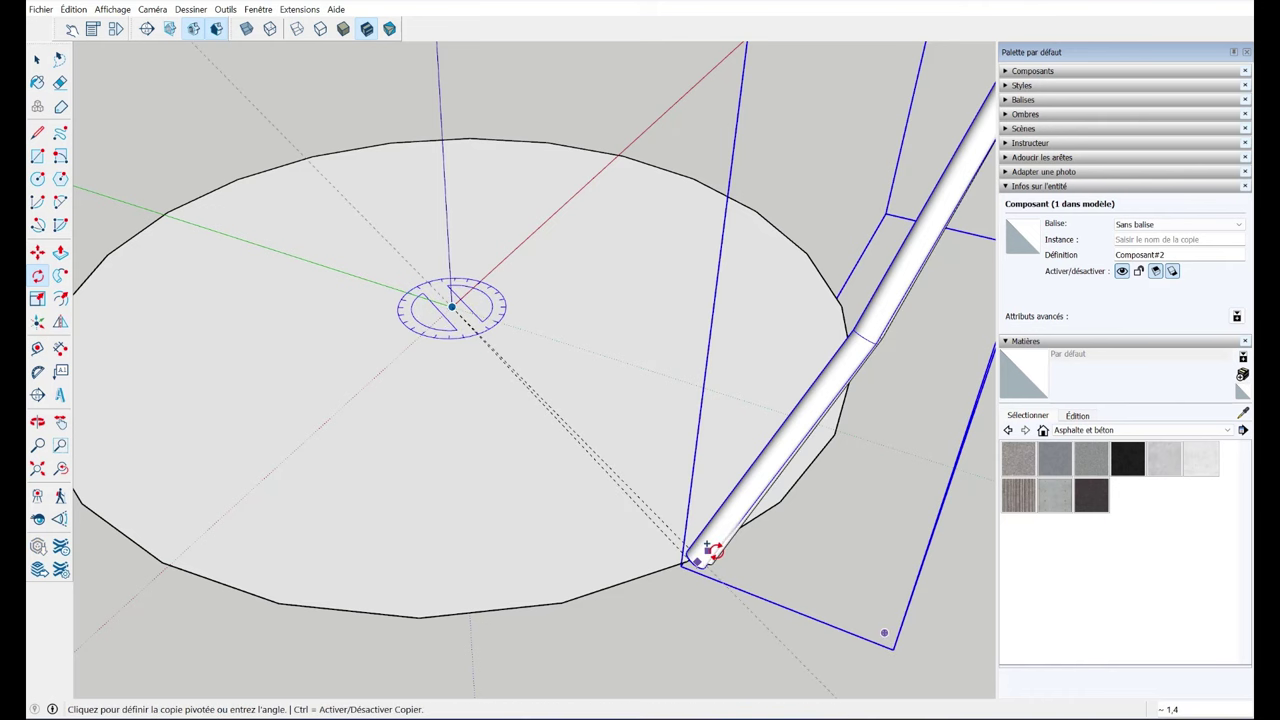
left_click(778, 500)
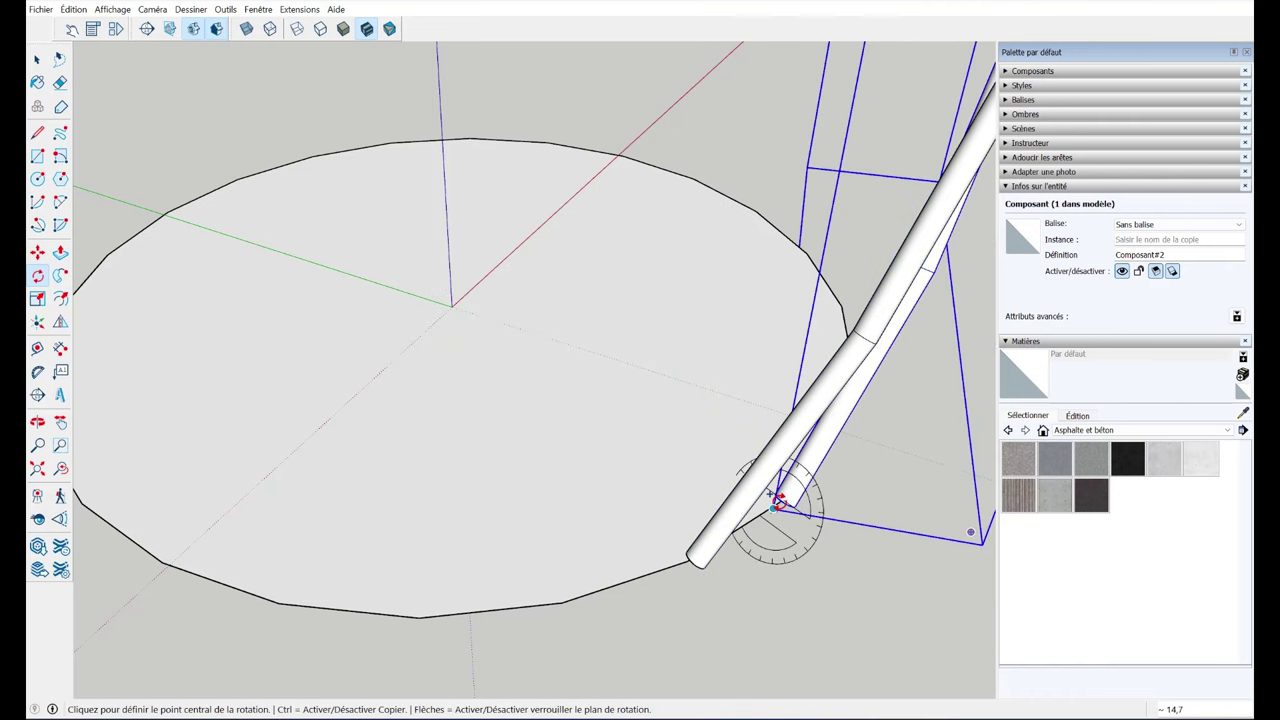
key("Return")
scroll(778, 500, "down", 3)
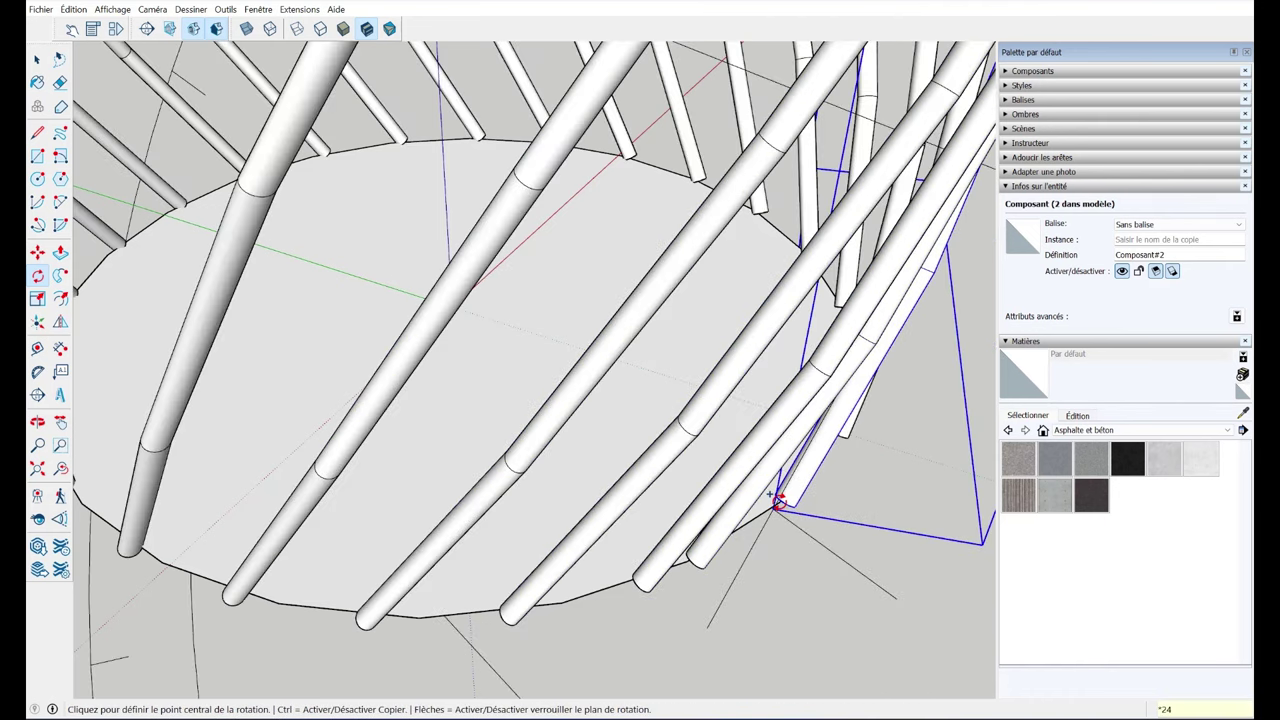
scroll(778, 500, "down", 3)
mouse_move(778, 500)
middle_mouse_down()
mouse_move(461, 345)
mouse_move(266, 271)
mouse_move(346, 489)
middle_mouse_up()
- Orbit and walk around the finished crisscross tube basket to inspect it
key("space")
left_click(771, 277)
mouse_move(771, 277)
middle_mouse_down()
mouse_move(748, 260)
mouse_move(845, 247)
middle_mouse_up()
key("w")
mouse_move(750, 338)
left_mouse_down()
mouse_move(663, 360)
mouse_move(380, 349)
mouse_move(846, 346)
mouse_move(818, 383)
mouse_move(390, 412)
left_mouse_up()
- Unhide the last hidden object with Édition > Révéler > Dernière and centre the solid basket
key("space")
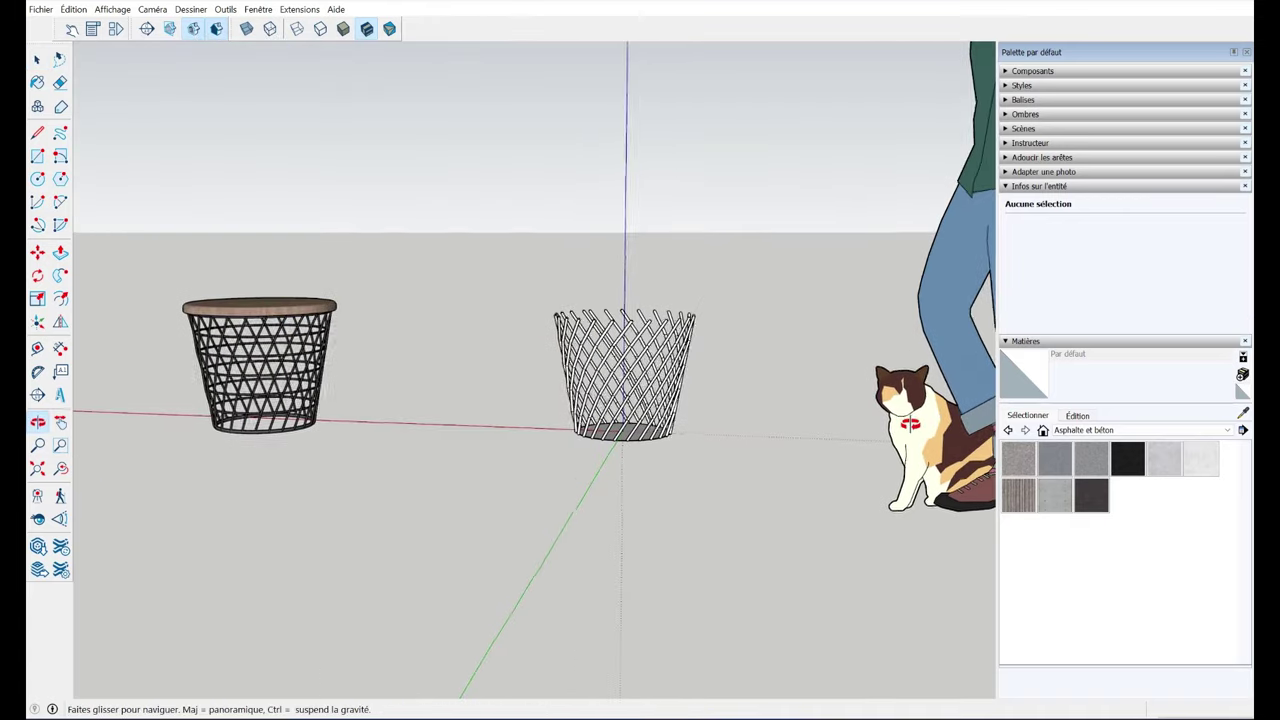
scroll(390, 412, "up", 3)
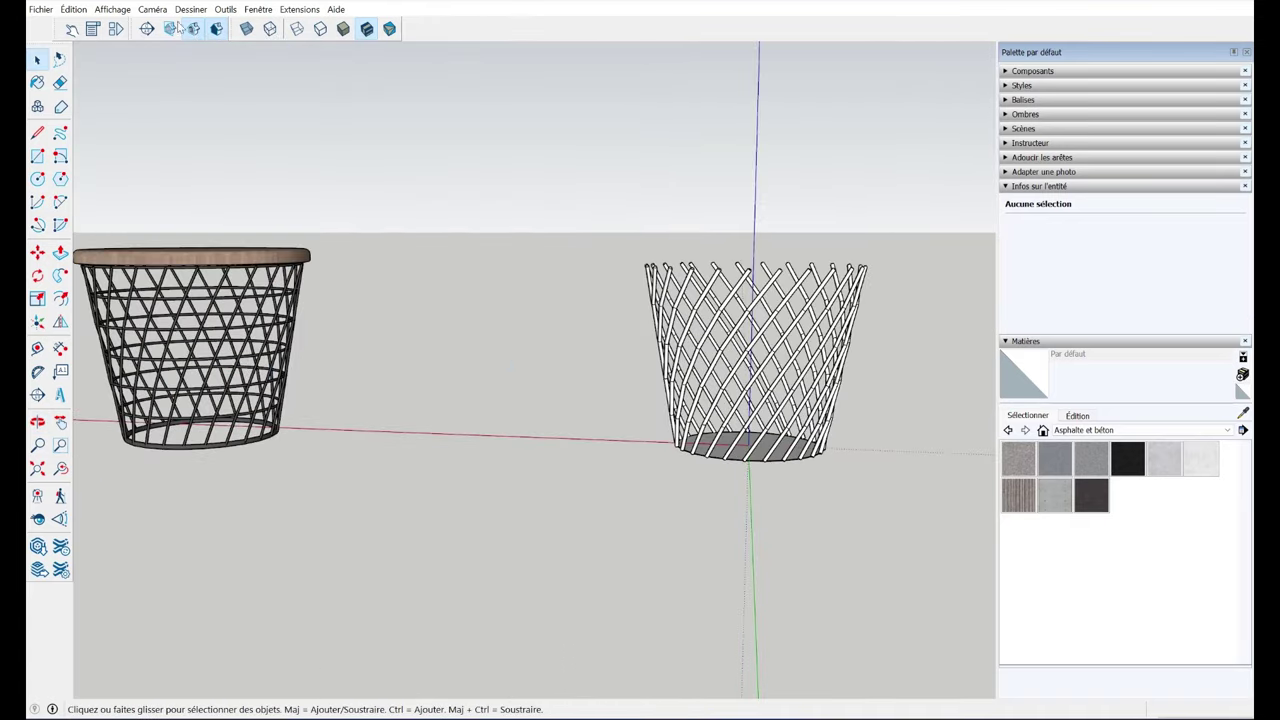
left_click(77, 12)
mouse_move(92, 217)
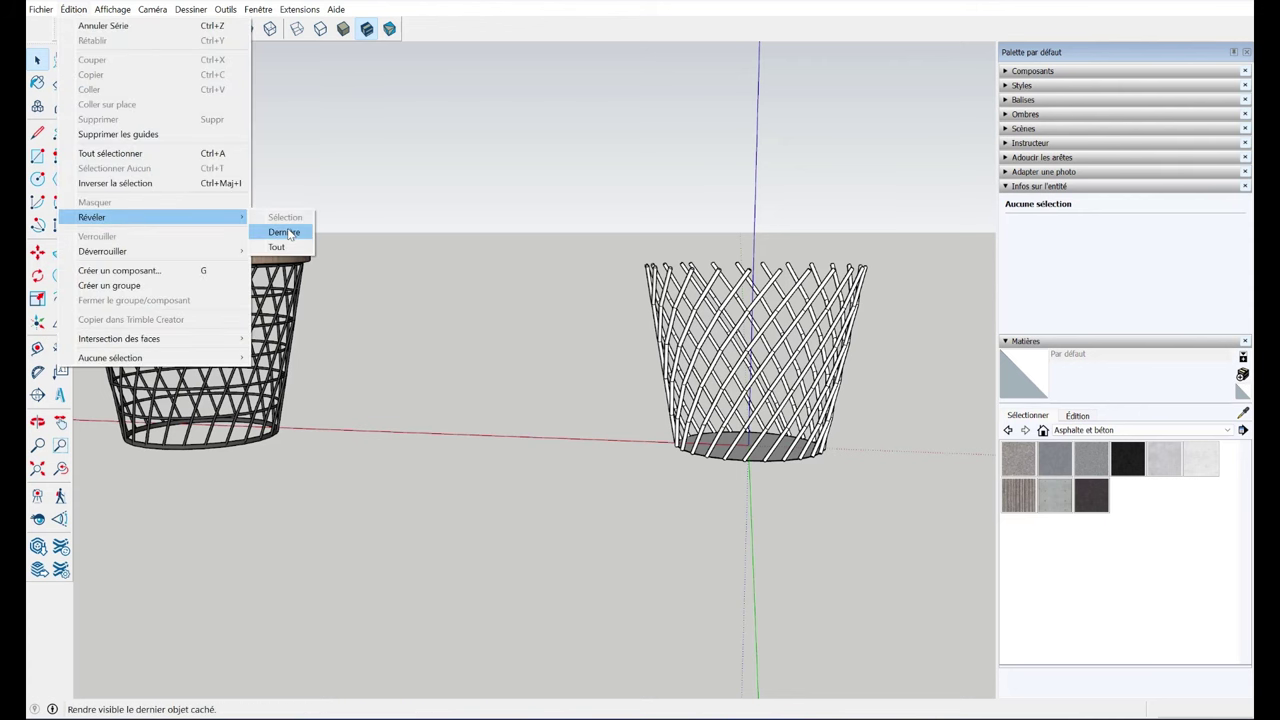
left_click(284, 232)
mouse_move(709, 290)
middle_mouse_down("shift")
mouse_move(471, 286)
mouse_move(531, 322)
middle_mouse_up("shift")
scroll(531, 322, "up", 2)
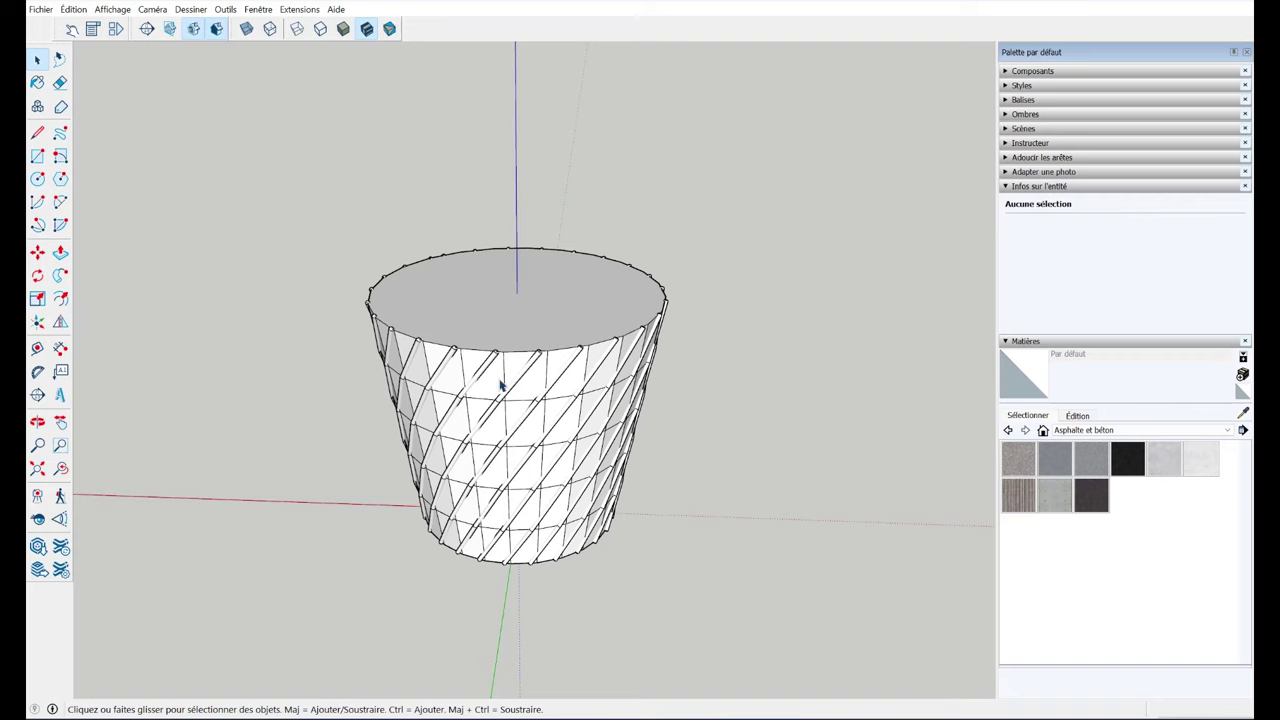
- Inside the basket group, delete all five bands of side faces, top to bottom
double_click(547, 328)
triple_click(547, 328)
mouse_move(547, 328)
middle_mouse_down()
mouse_move(646, 186)
mouse_move(548, 328)
middle_mouse_up()
left_click(560, 333)
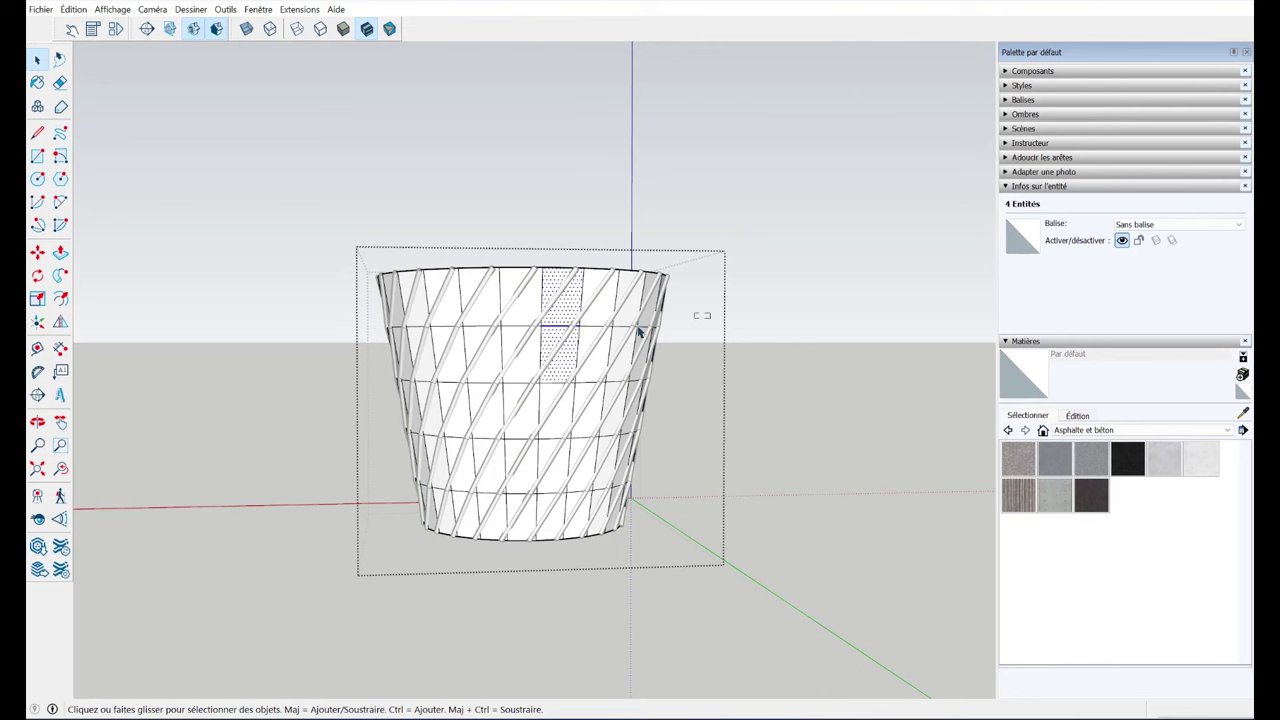
left_click_drag(640, 332, 341, 352)
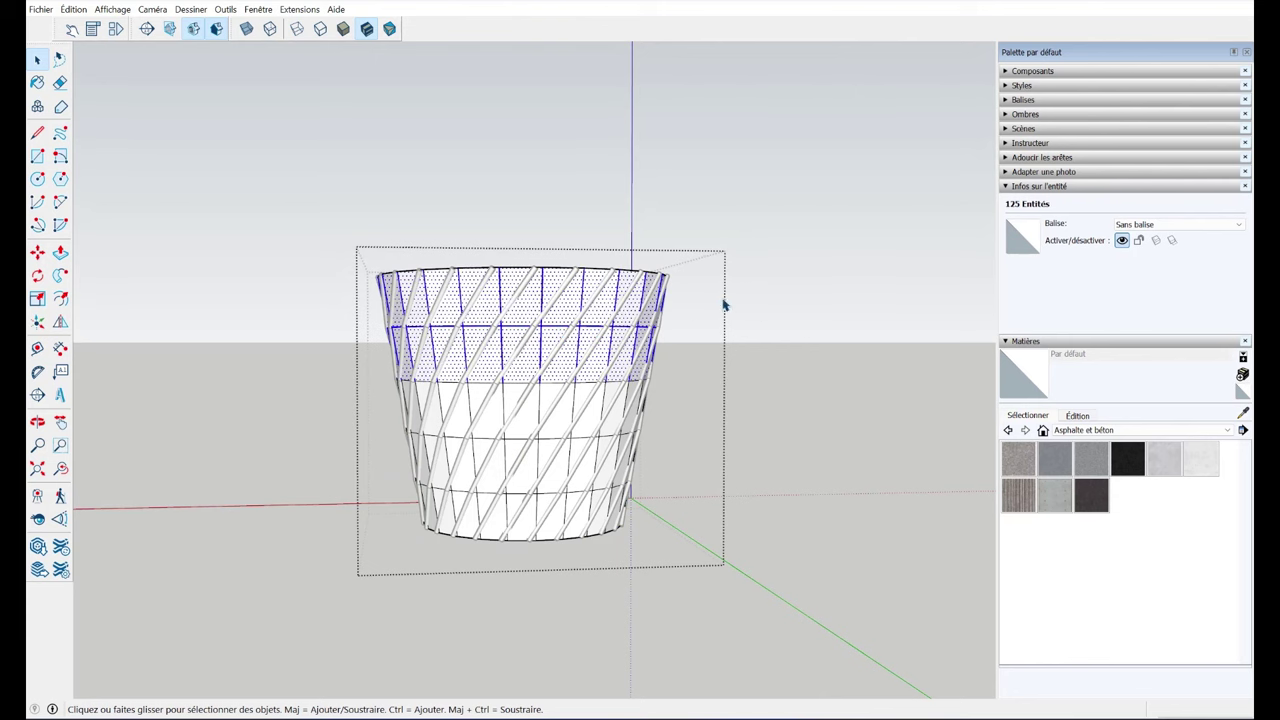
left_click_drag(743, 297, 427, 307)
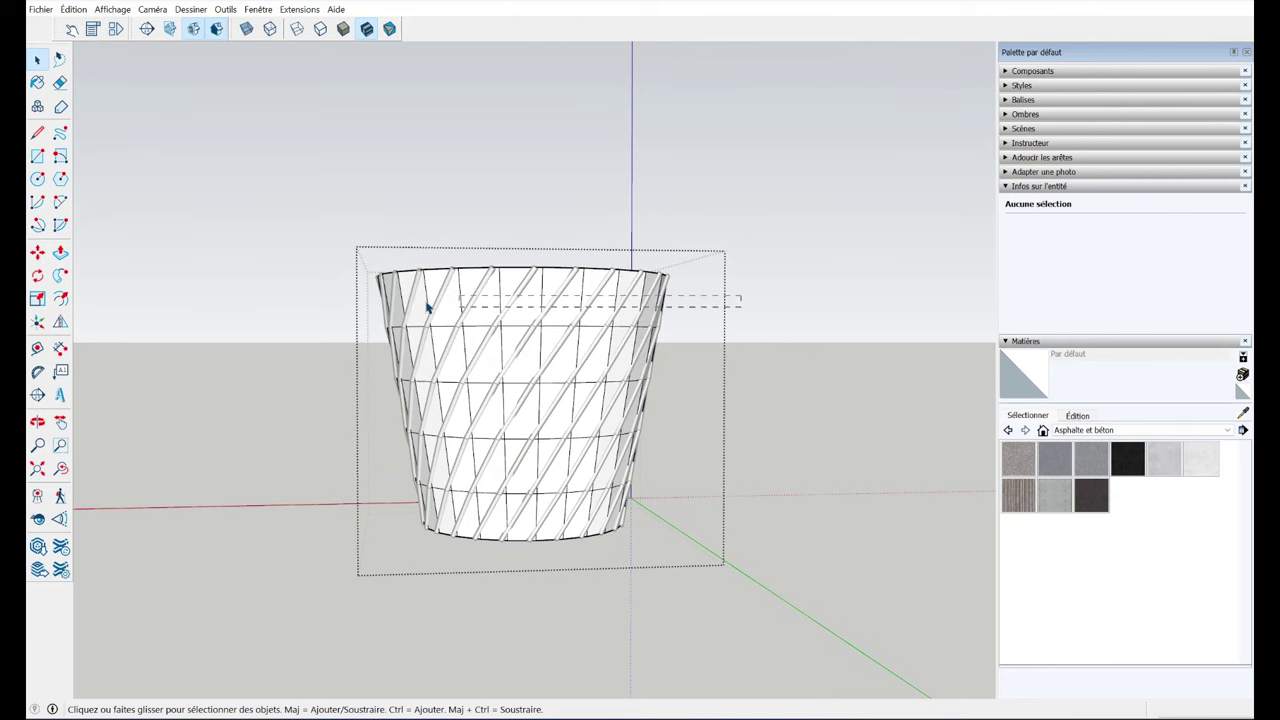
left_click_drag(342, 311, 340, 309)
key("Delete")
left_click_drag(694, 363, 343, 354)
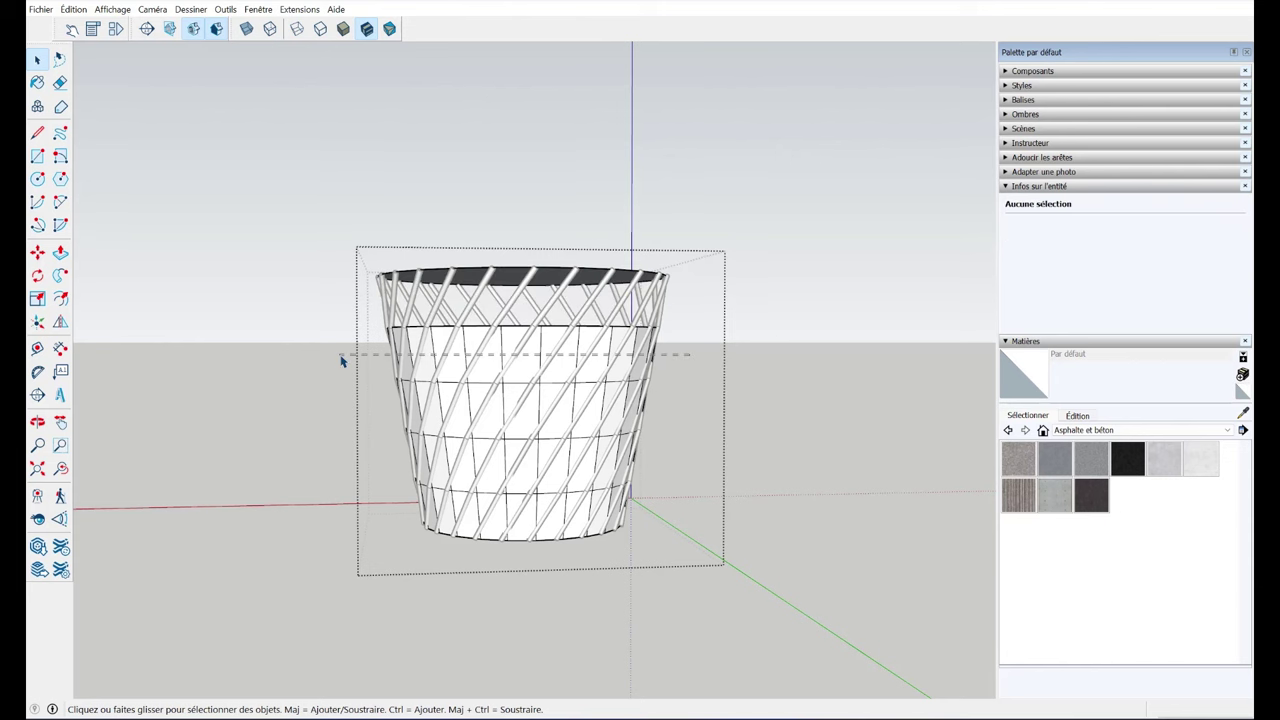
key("Delete")
left_click_drag(380, 415, 380, 415)
key("Delete")
middle_click_drag(380, 415, 646, 443)
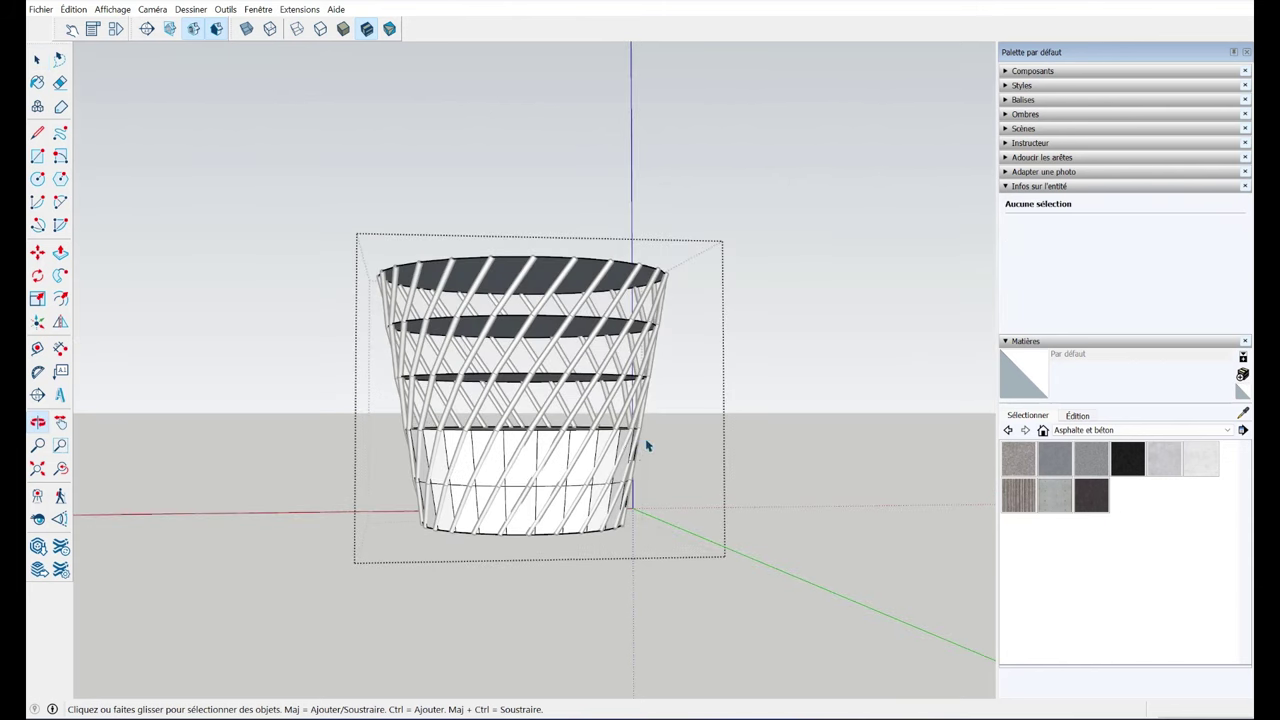
left_click_drag(646, 443, 432, 500)
key("Delete")
left_click_drag(340, 517, 340, 517)
key("Delete")
mouse_move(340, 517)
middle_mouse_down()
mouse_move(491, 554)
mouse_move(505, 537)
middle_mouse_up()
- Delete the three inner disc faces, leaving only the horizontal ring edges
left_click(523, 494)
key("Delete")
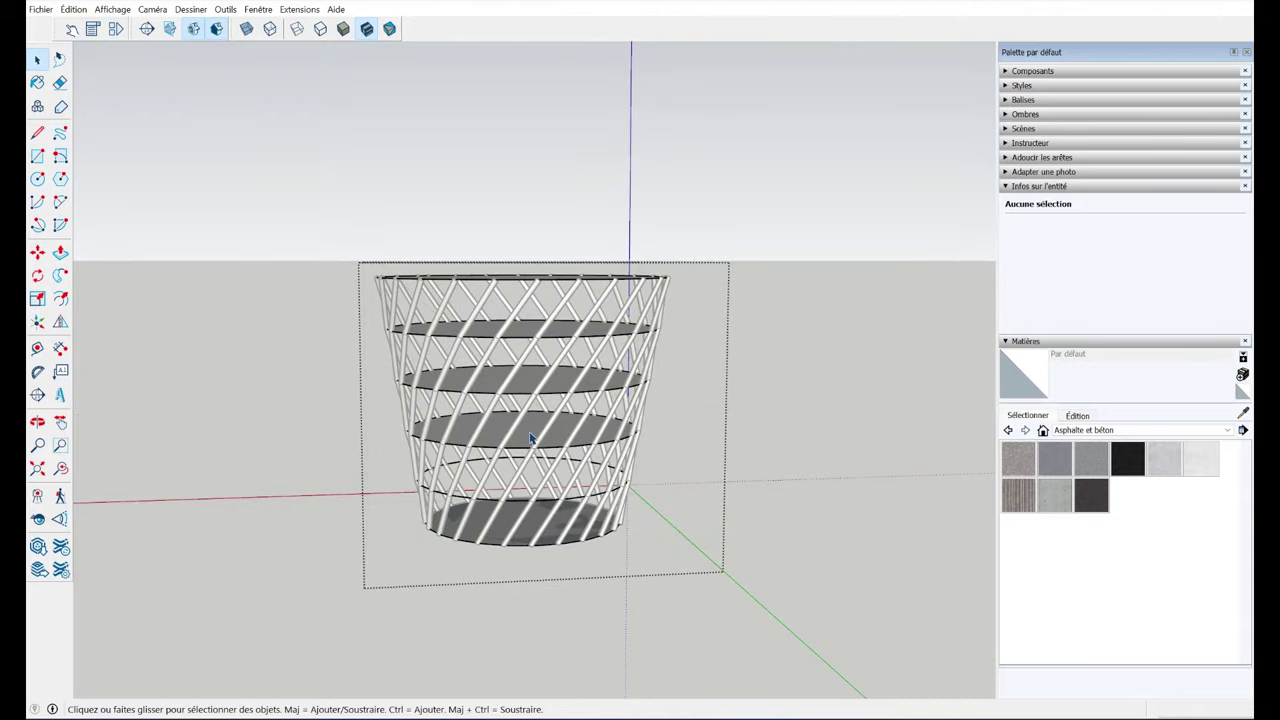
left_click(531, 438)
key("Delete")
key("Delete")
left_click(565, 332)
key("Delete")
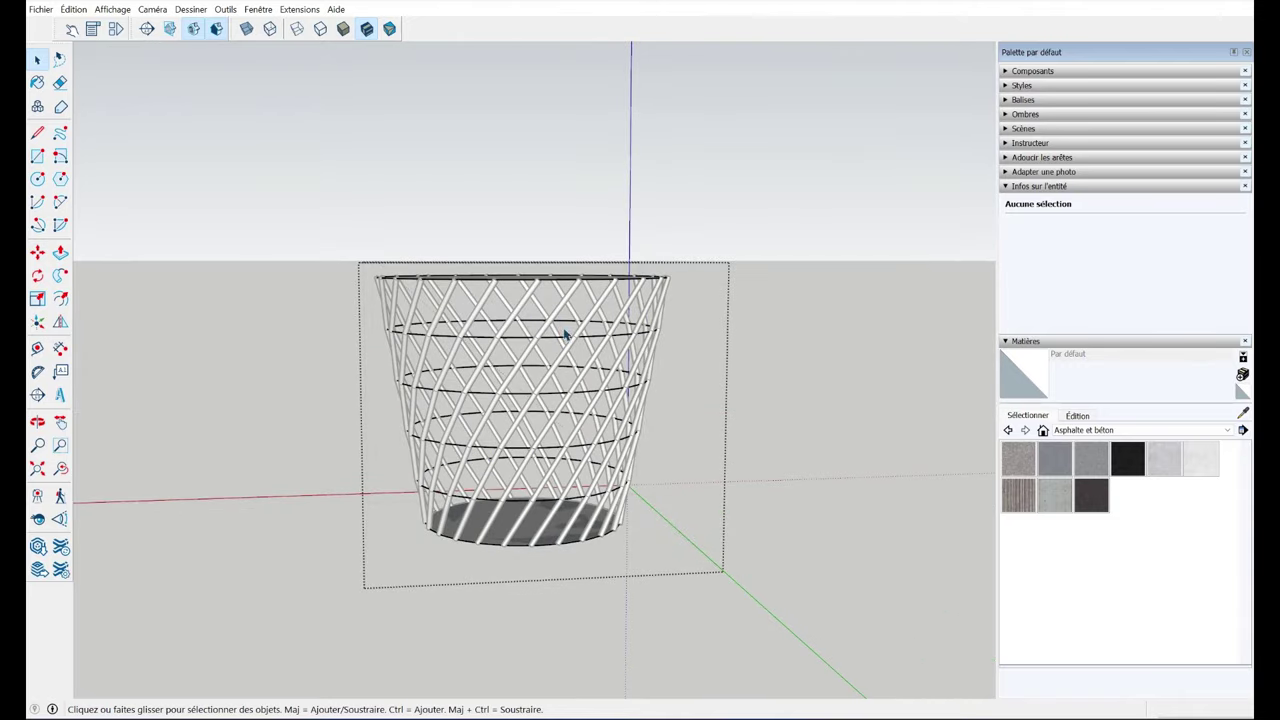
middle_click_drag(565, 335, 563, 340)
scroll(550, 340, "up", 3)
scroll(537, 428, "up", 3)
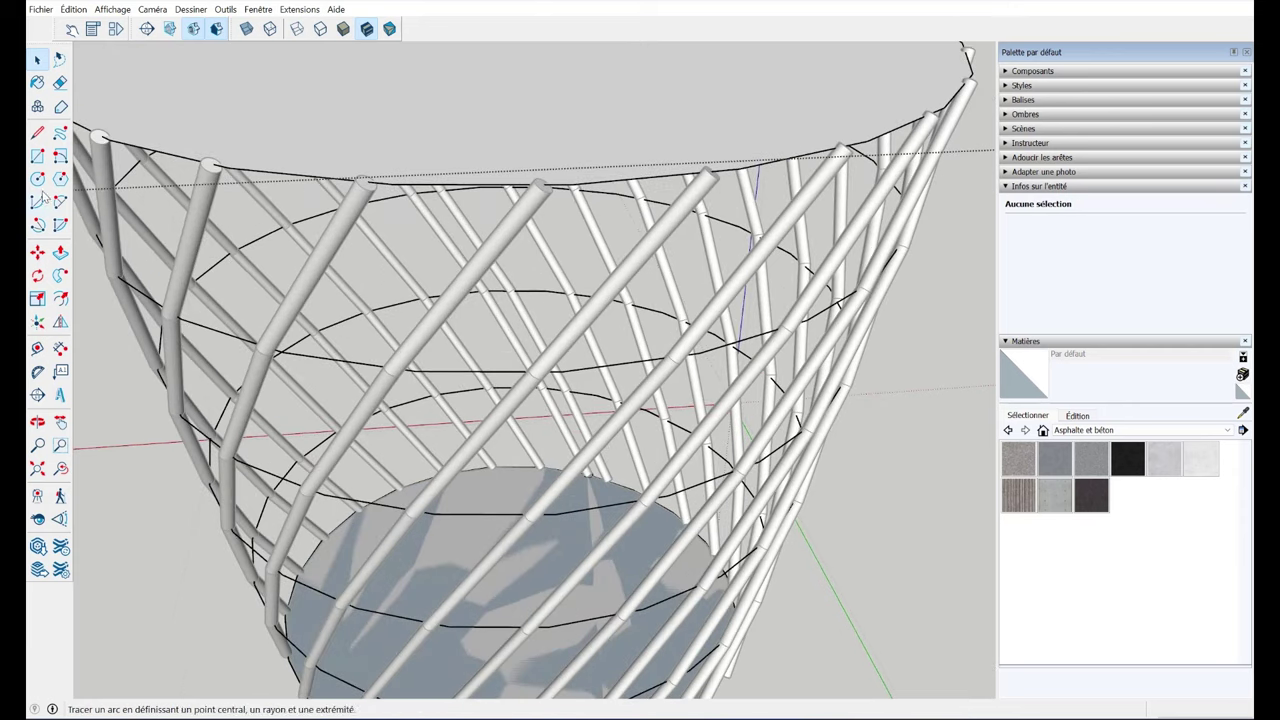
- Hide the rest of the model and draw a small 1 cm-radius circle on a ring
left_click(112, 9)
mouse_move(165, 232)
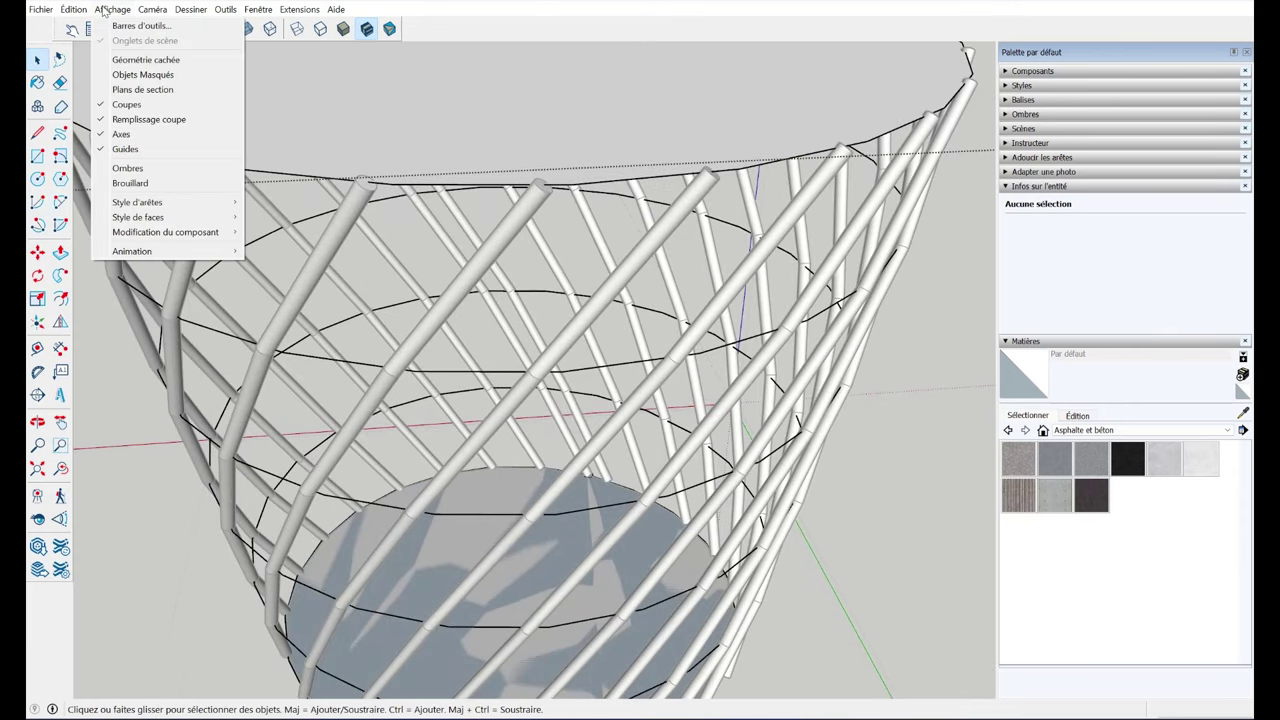
left_click(314, 232)
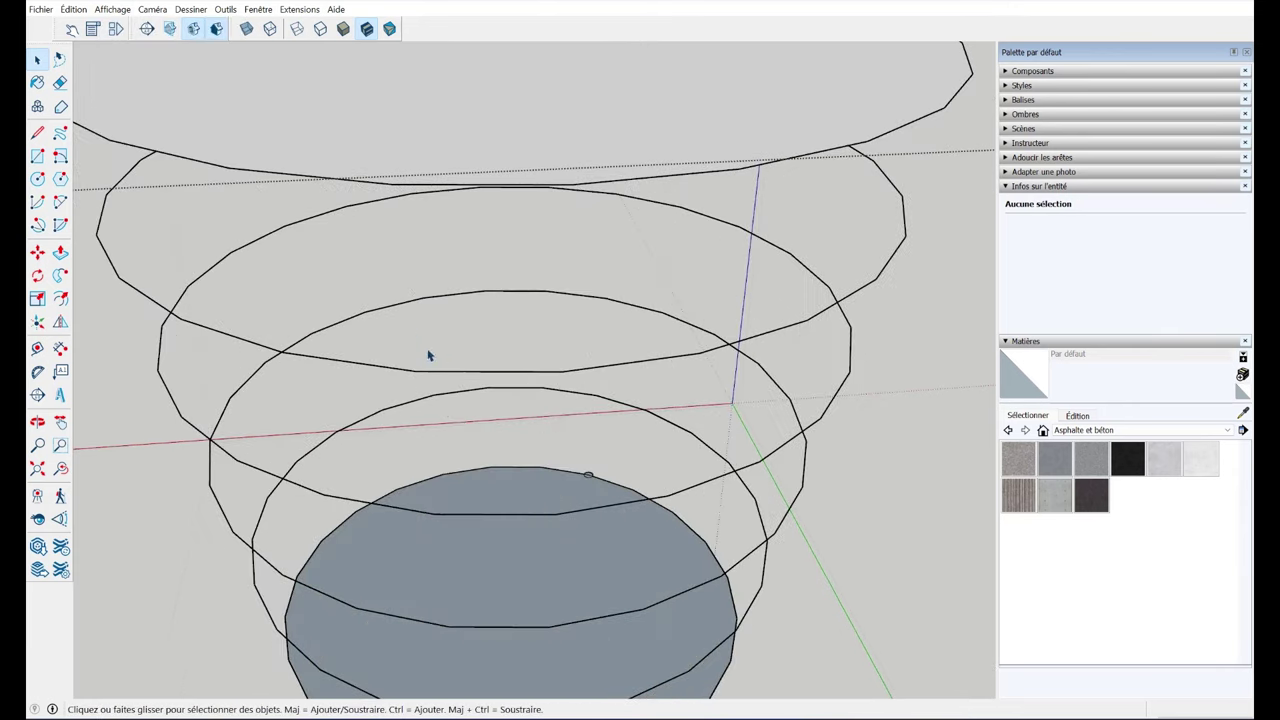
mouse_move(428, 357)
middle_mouse_down()
mouse_move(708, 257)
mouse_move(620, 440)
mouse_move(709, 349)
mouse_move(709, 500)
middle_mouse_up()
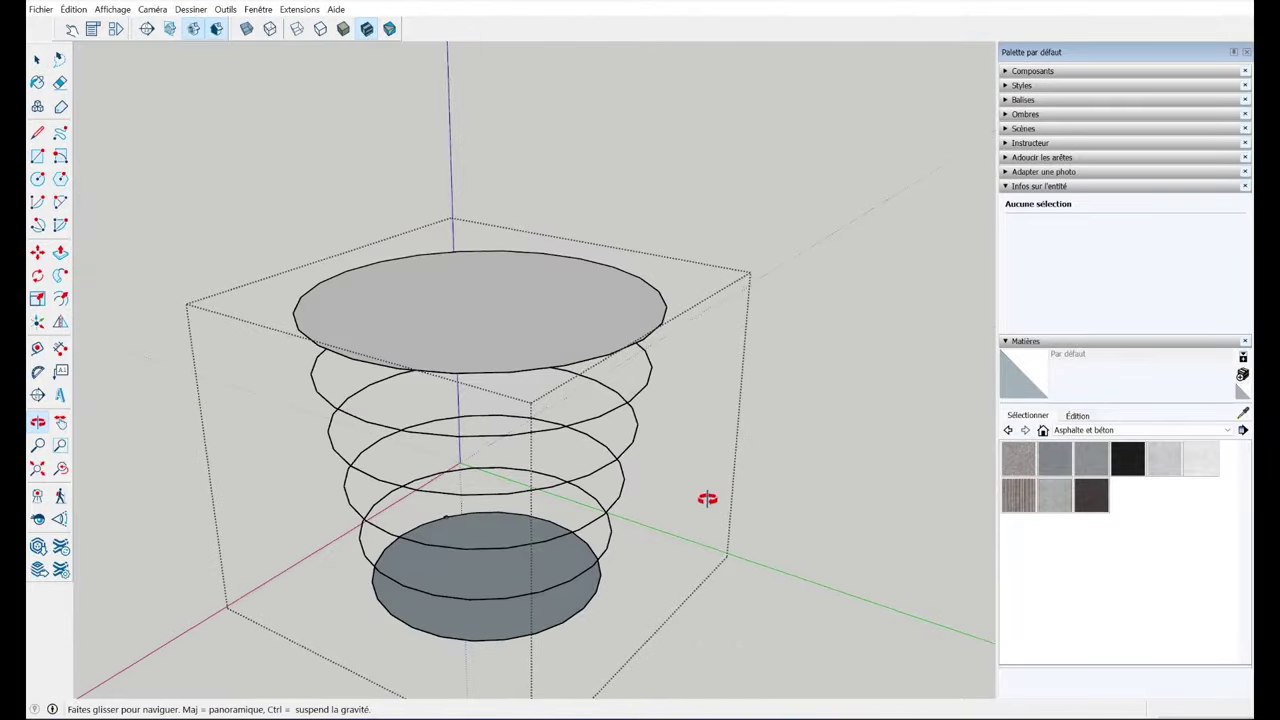
key("c")
scroll(680, 337, "up", 3)
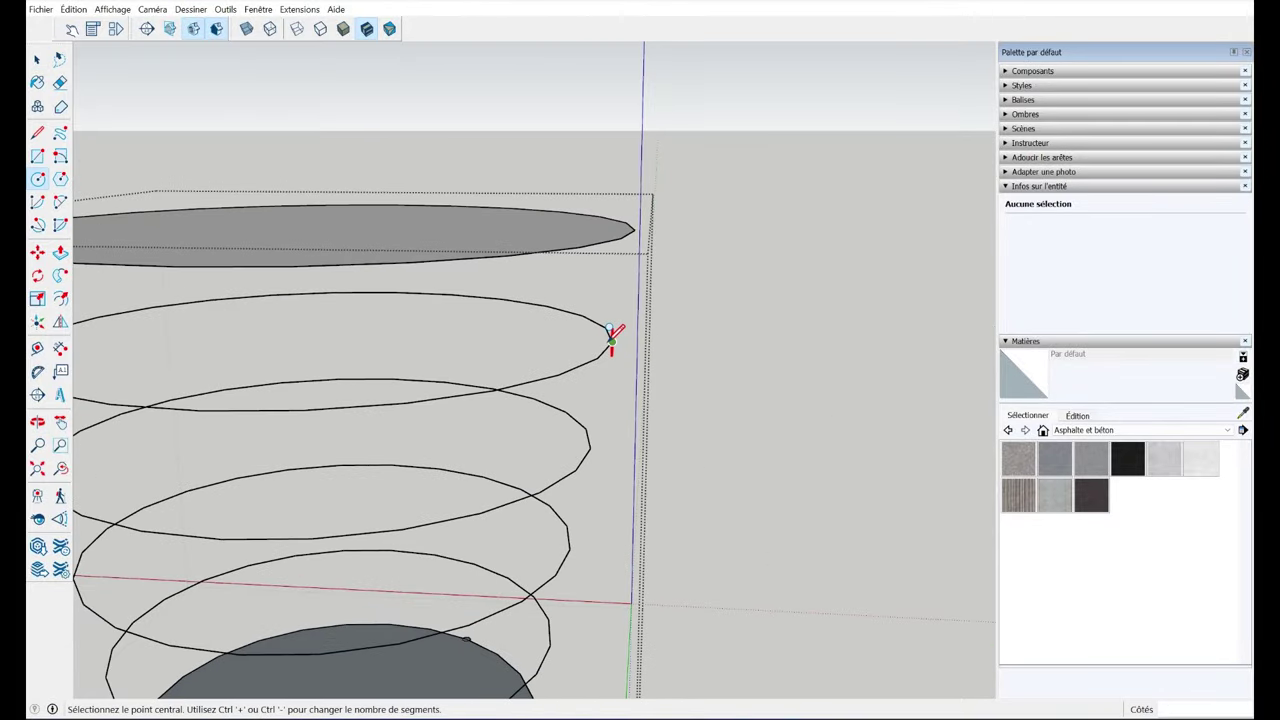
left_click(612, 341)
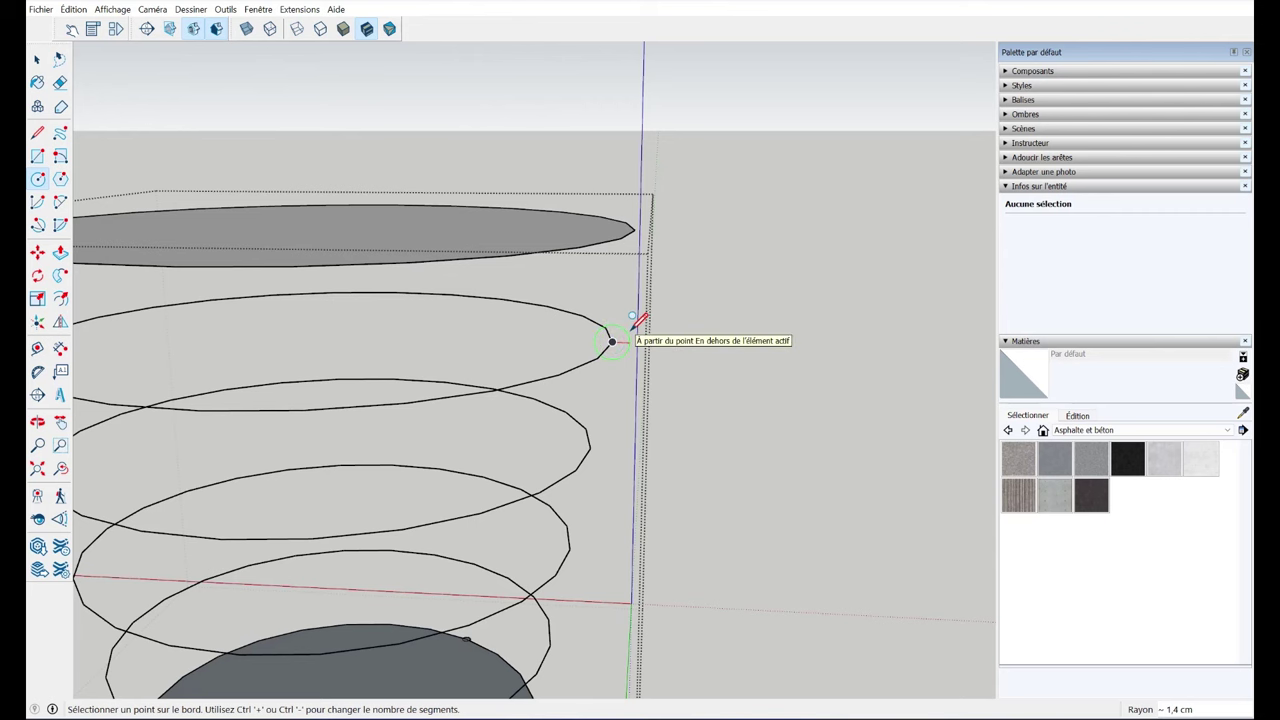
left_click(631, 326)
type("1")
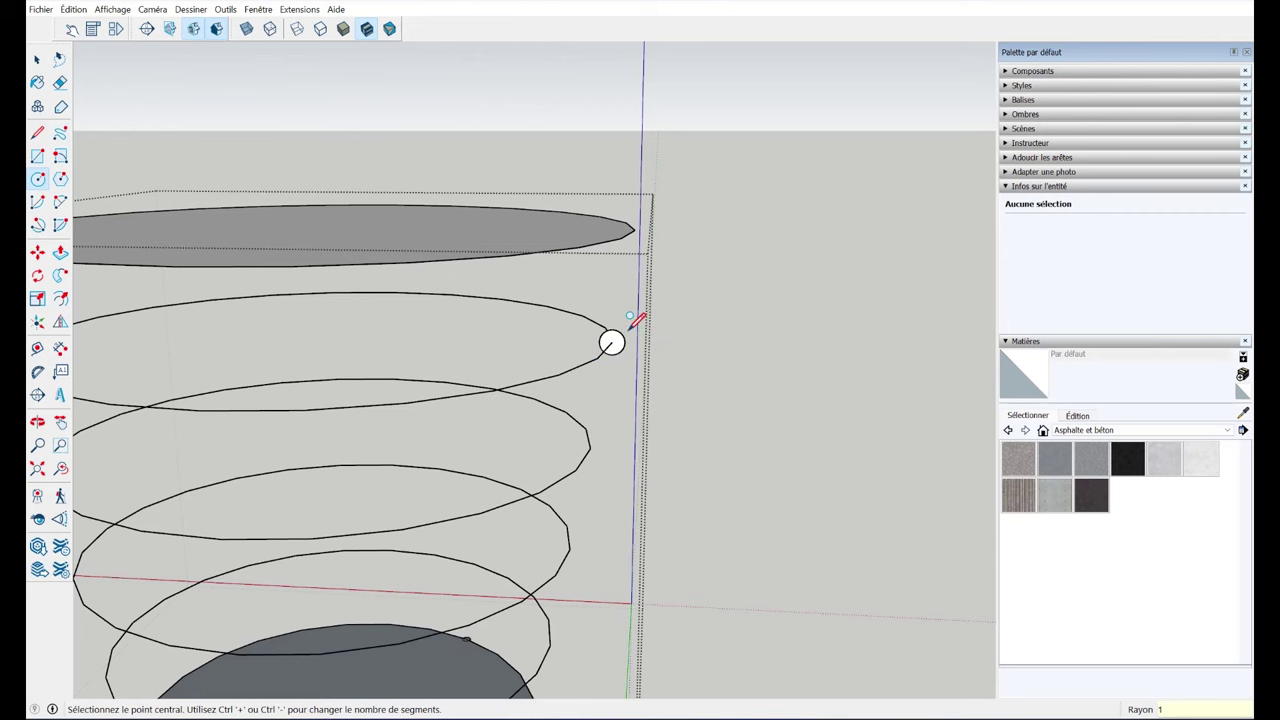
key("space")
double_click(612, 341)
- Copy the circle with Move and Ctrl down onto the ends of the lower paths
key("m")
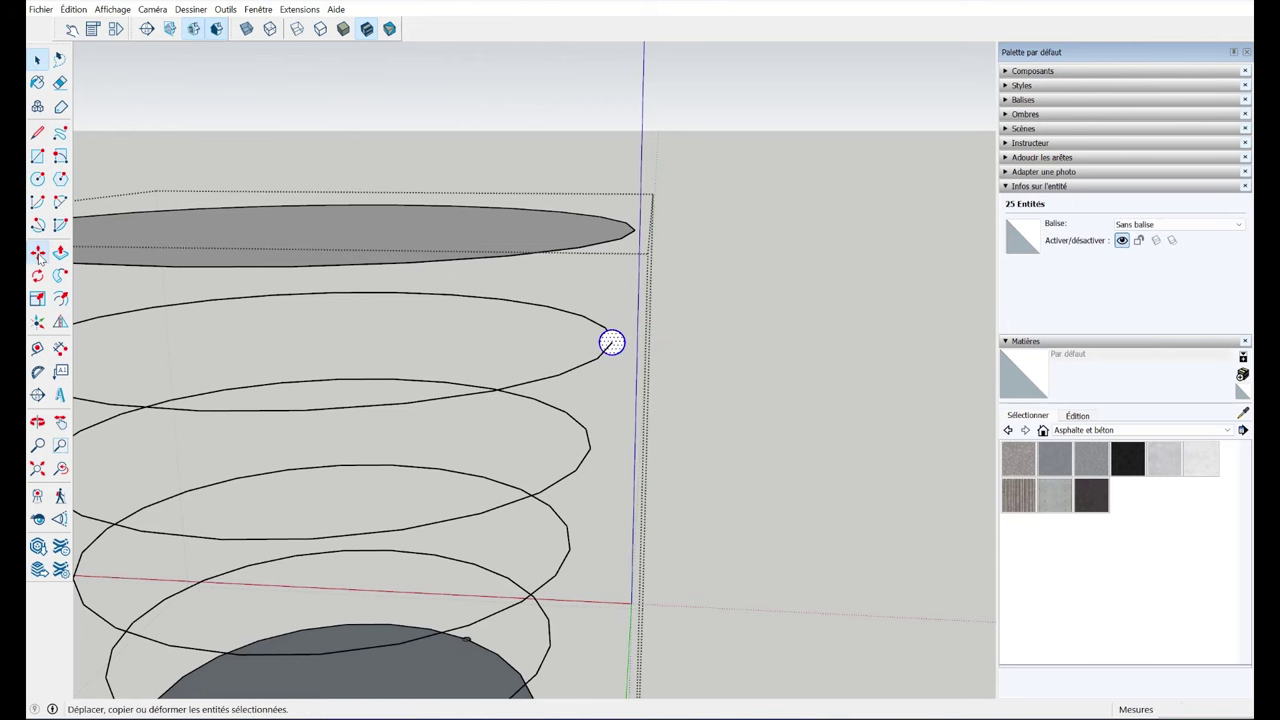
scroll(617, 340, "up", 2)
left_click(617, 340)
key("ctrl")
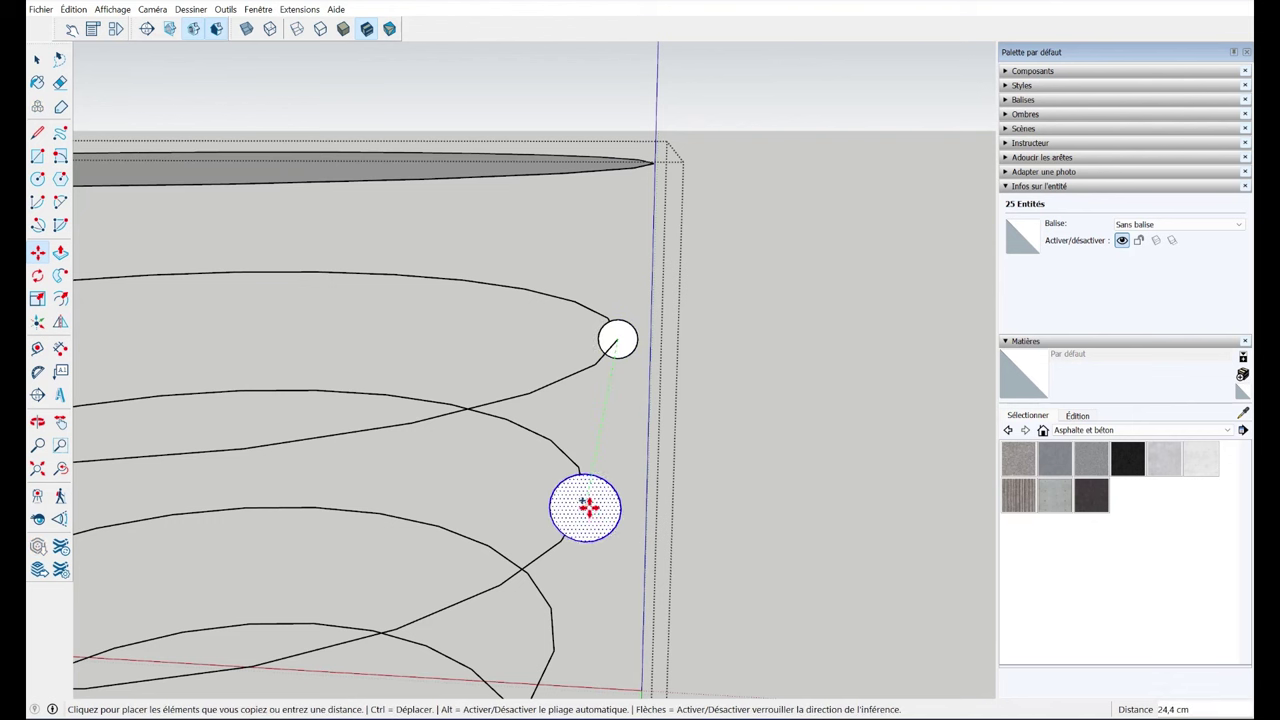
left_click(585, 500)
left_click(586, 502)
mouse_move(597, 551)
middle_mouse_down("shift")
mouse_move(531, 480)
mouse_move(549, 434)
middle_mouse_up("shift")
left_click(531, 514)
left_click(534, 517)
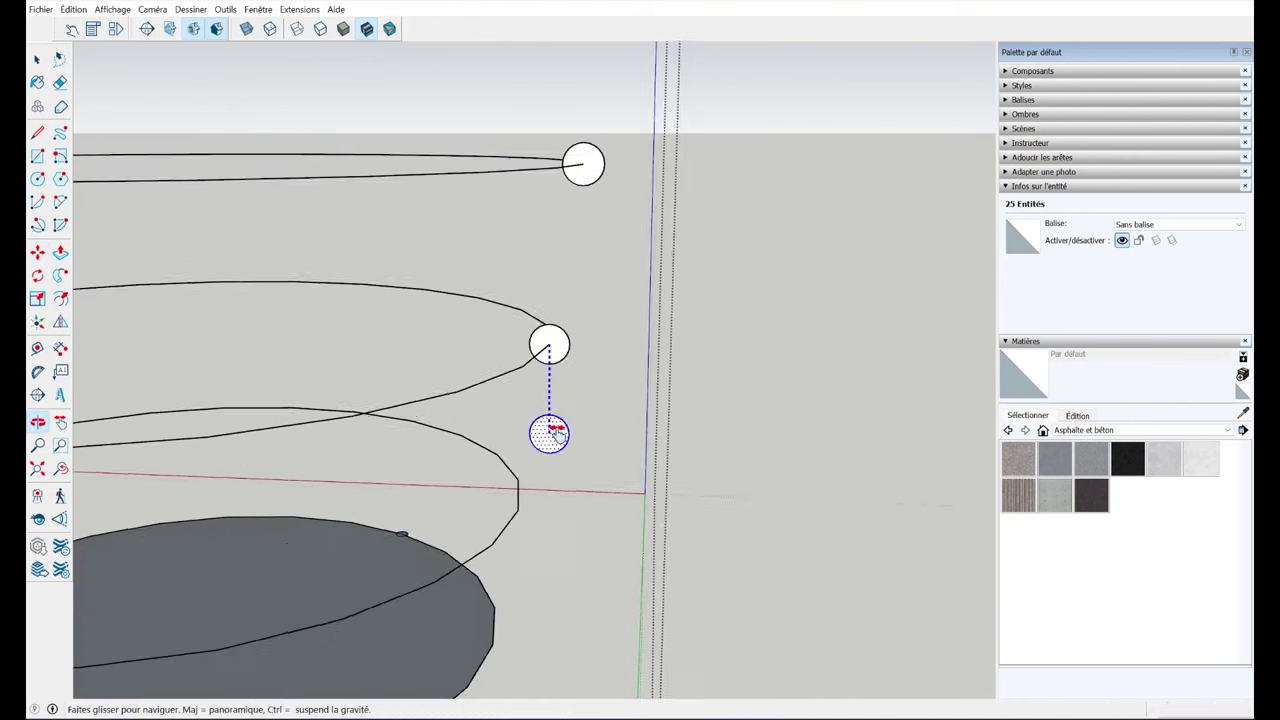
left_click(521, 483)
middle_click_drag(521, 483, 566, 477)
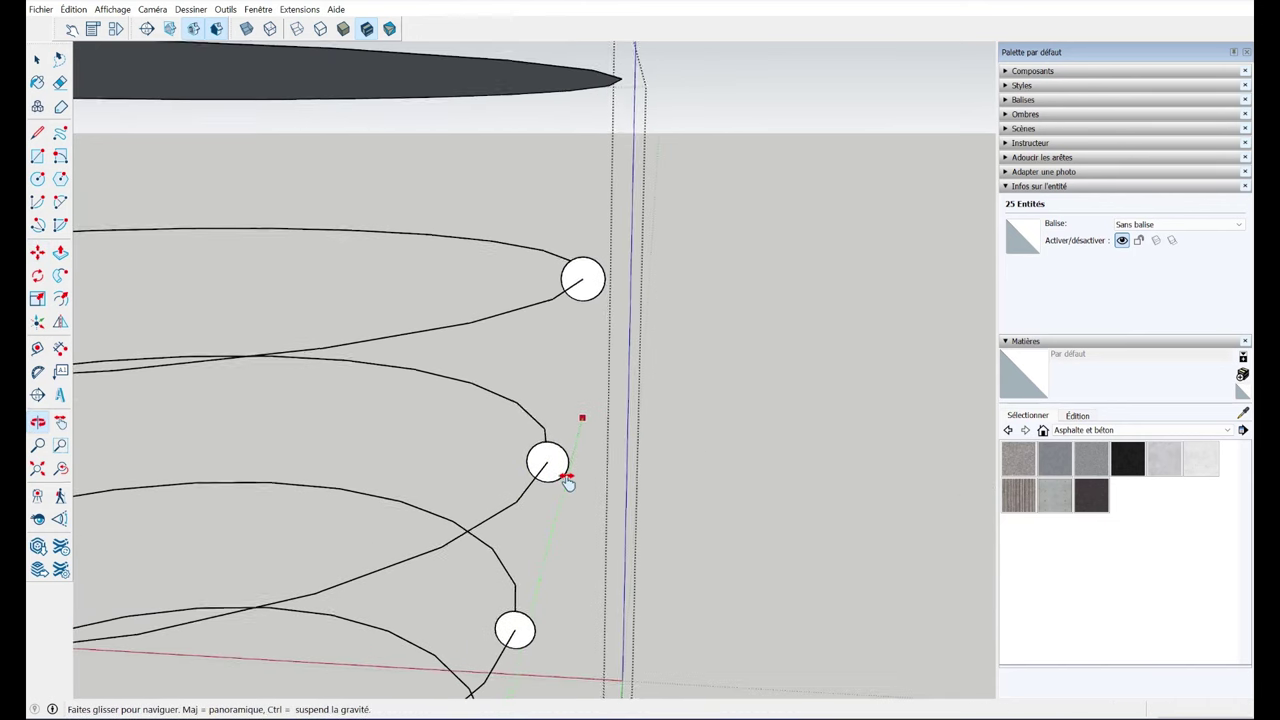
key("space")
- Sweep the profile circle along the top two ring paths with Follow Me to form tubes
left_click(528, 275)
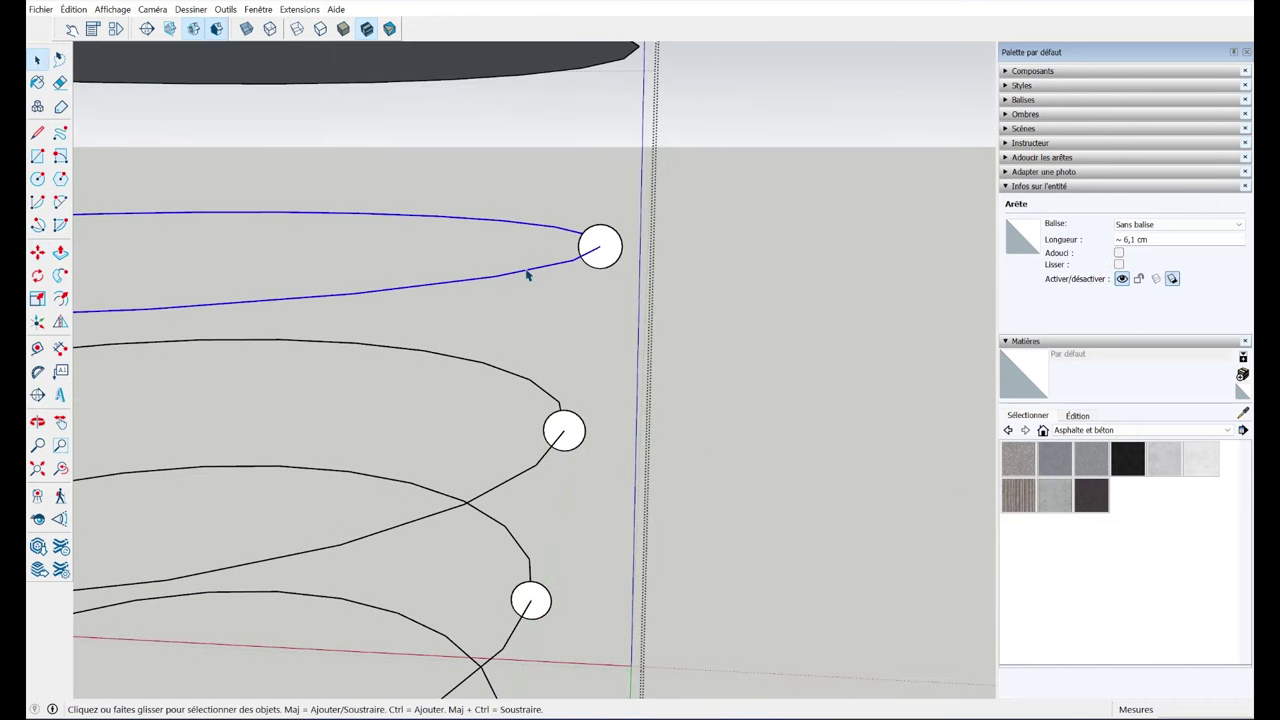
left_click(60, 253)
left_click(600, 246)
key("space")
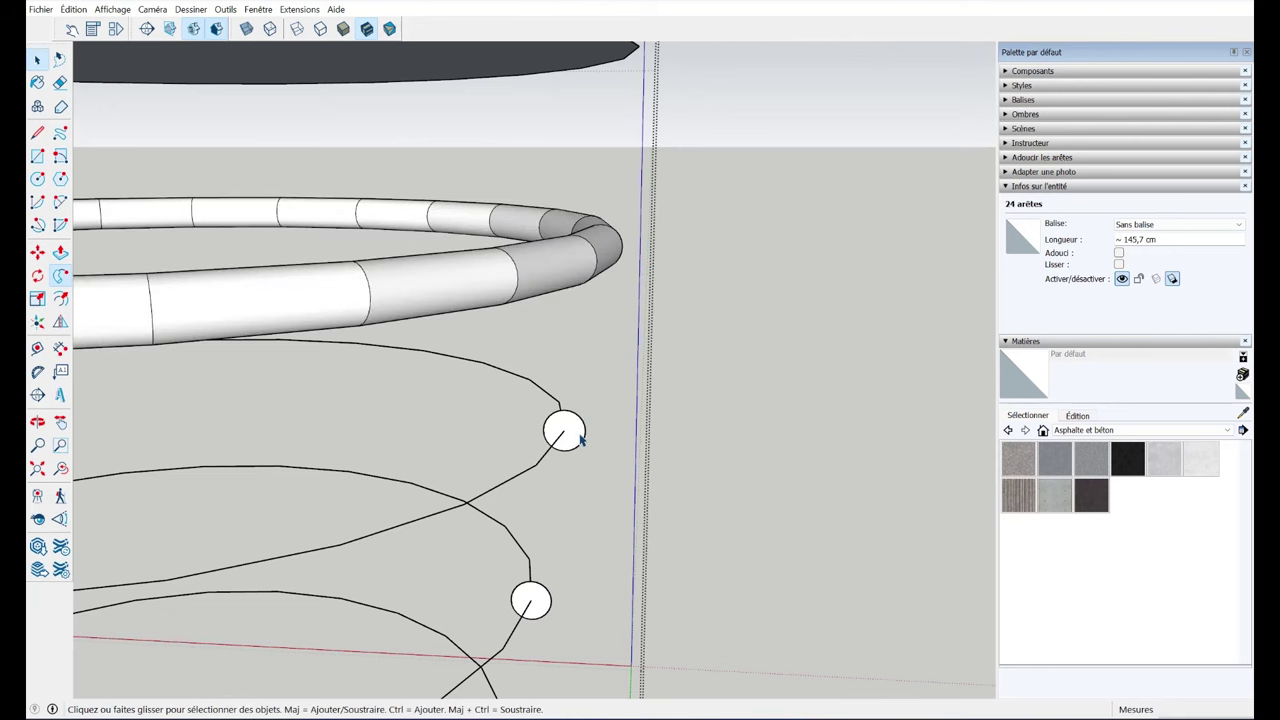
double_click(566, 444)
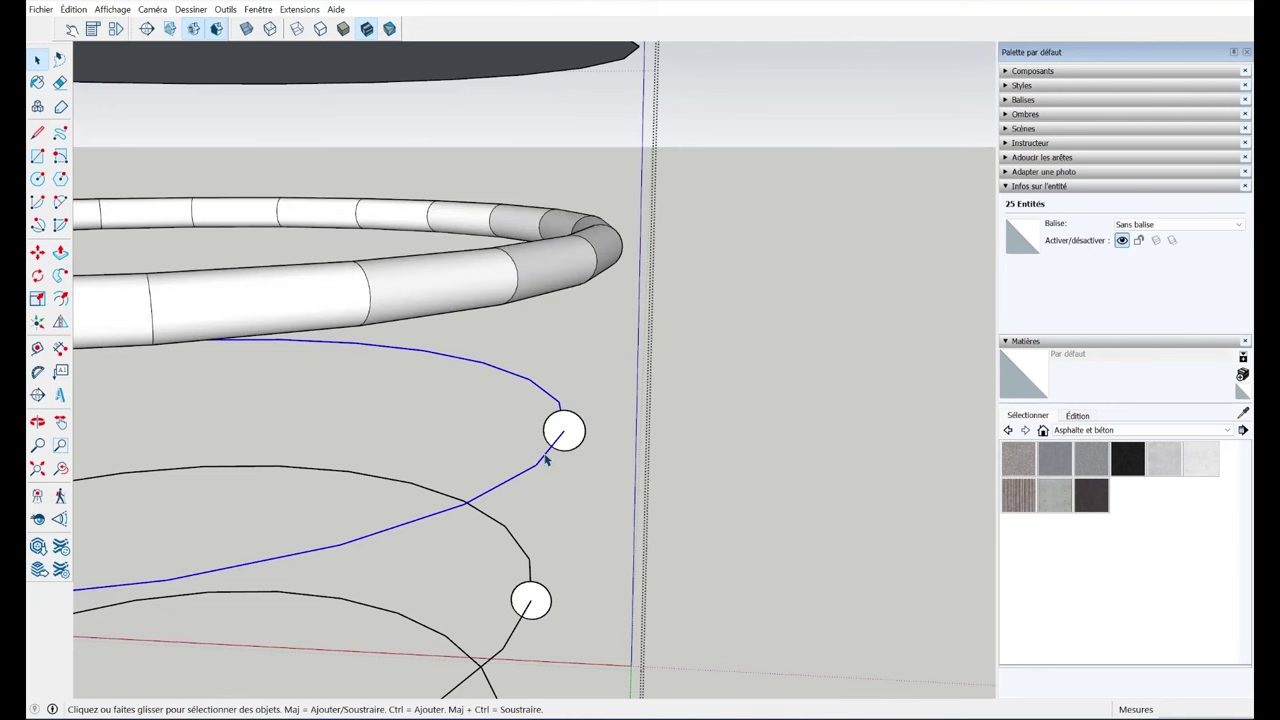
left_click(564, 430, "shift")
left_click(60, 275)
left_click(560, 432)
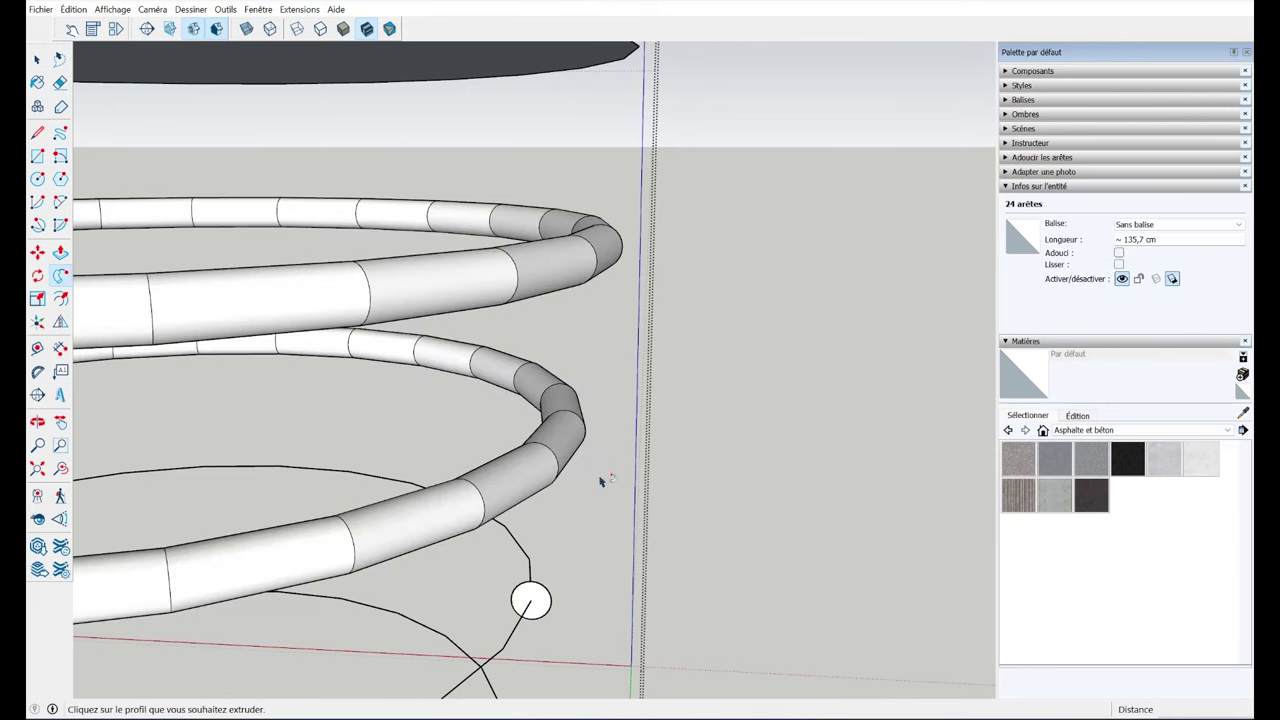
- Sweep the circle along the third and fourth ring paths, forming two more tube hoops
middle_click_drag(575, 627, 560, 457, "shift")
key("space")
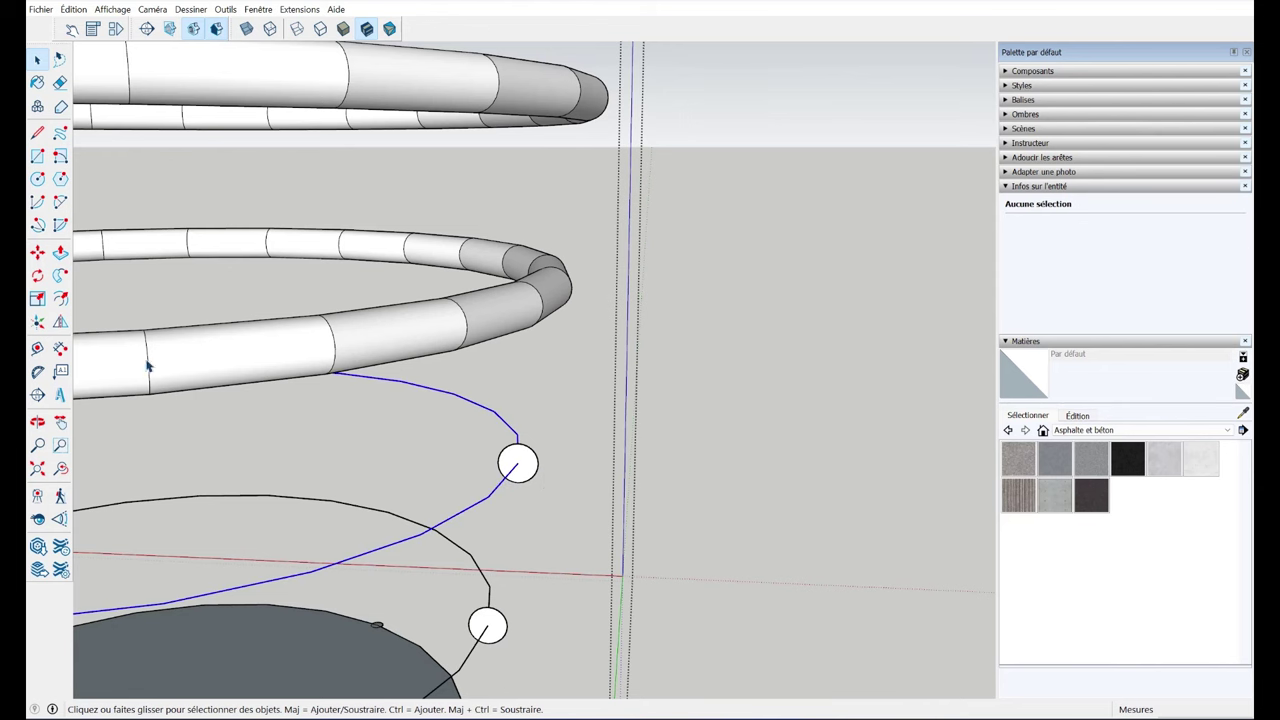
left_click(147, 367)
left_click(60, 275)
left_click(517, 463)
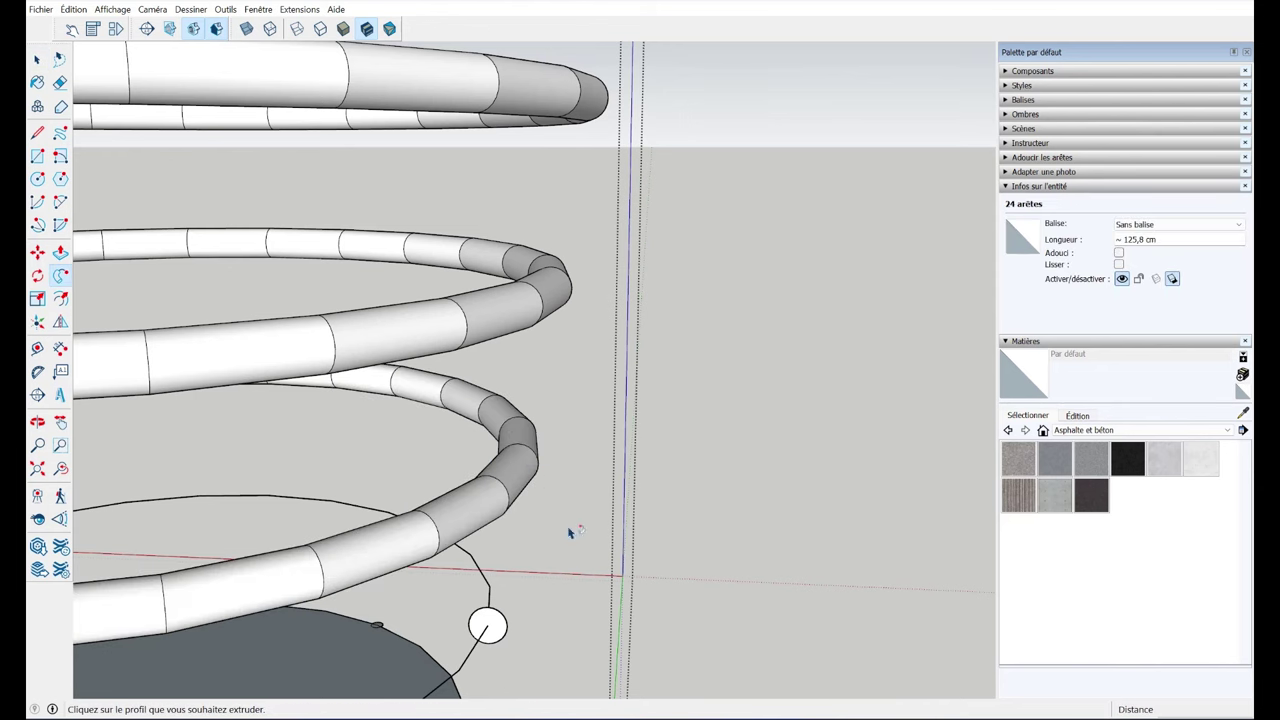
middle_click_drag(570, 533, 571, 491, "shift")
key("space")
double_click(504, 514)
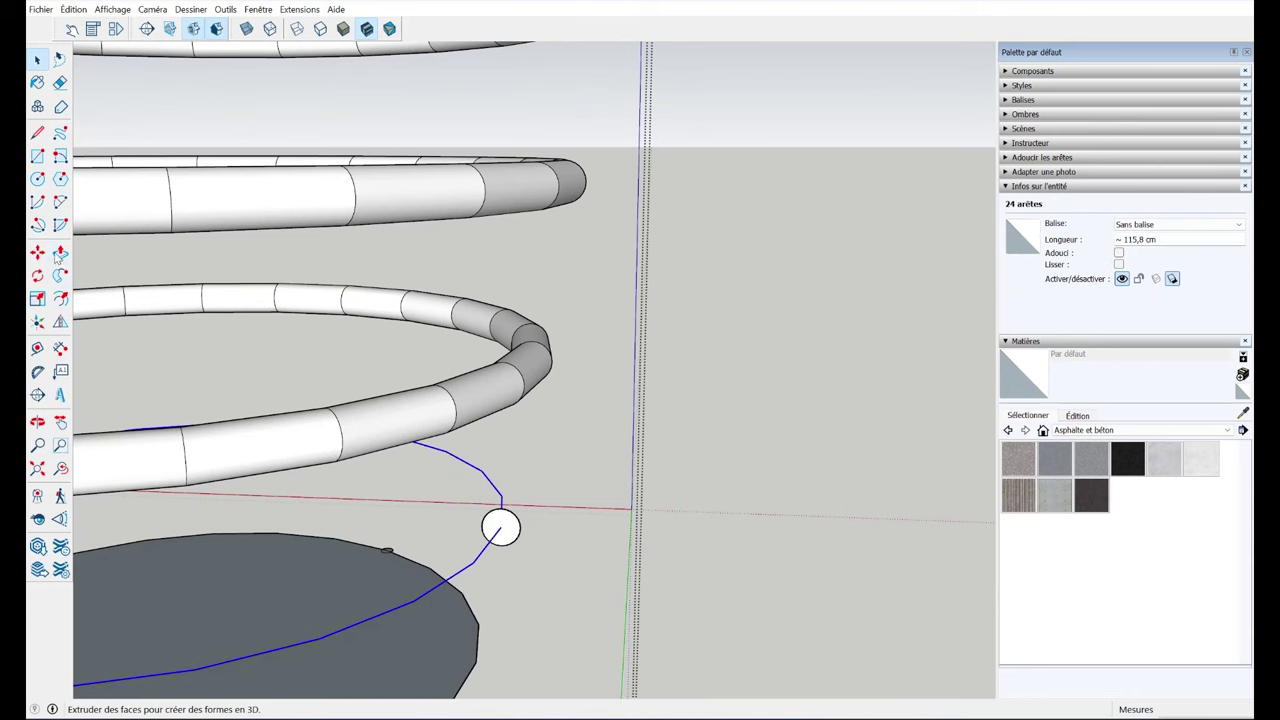
left_click(60, 277)
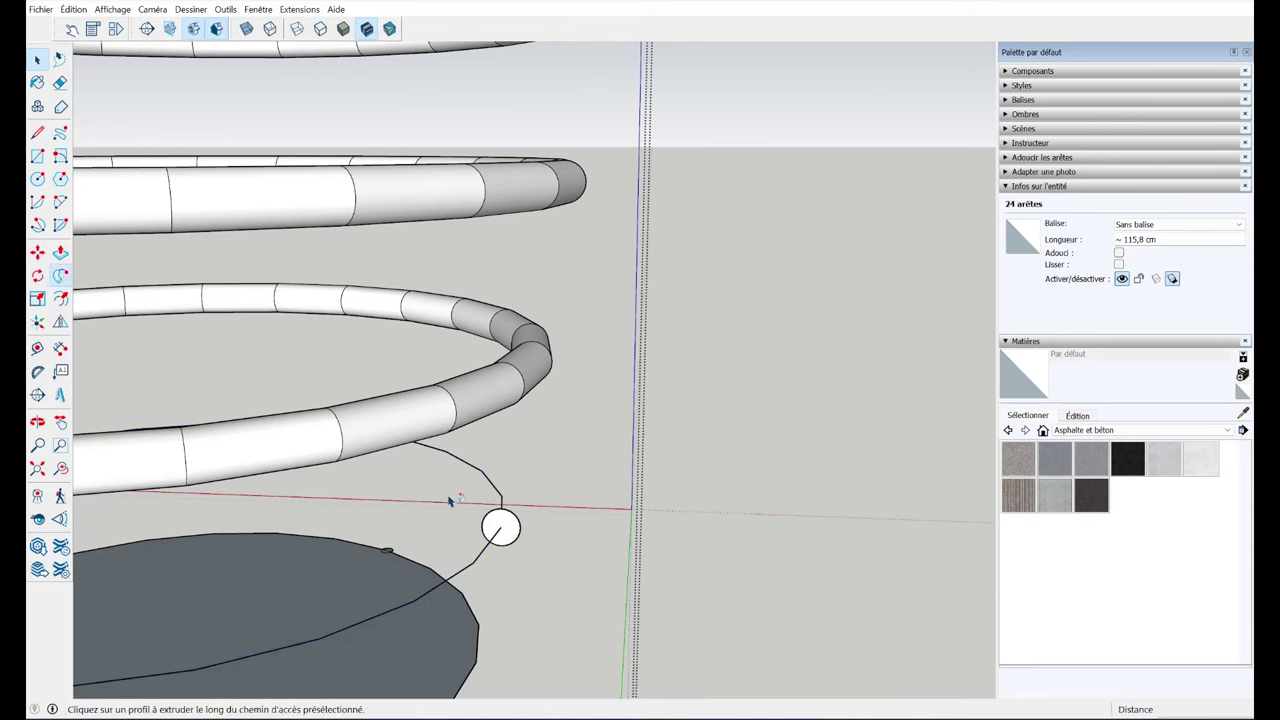
left_click(516, 534)
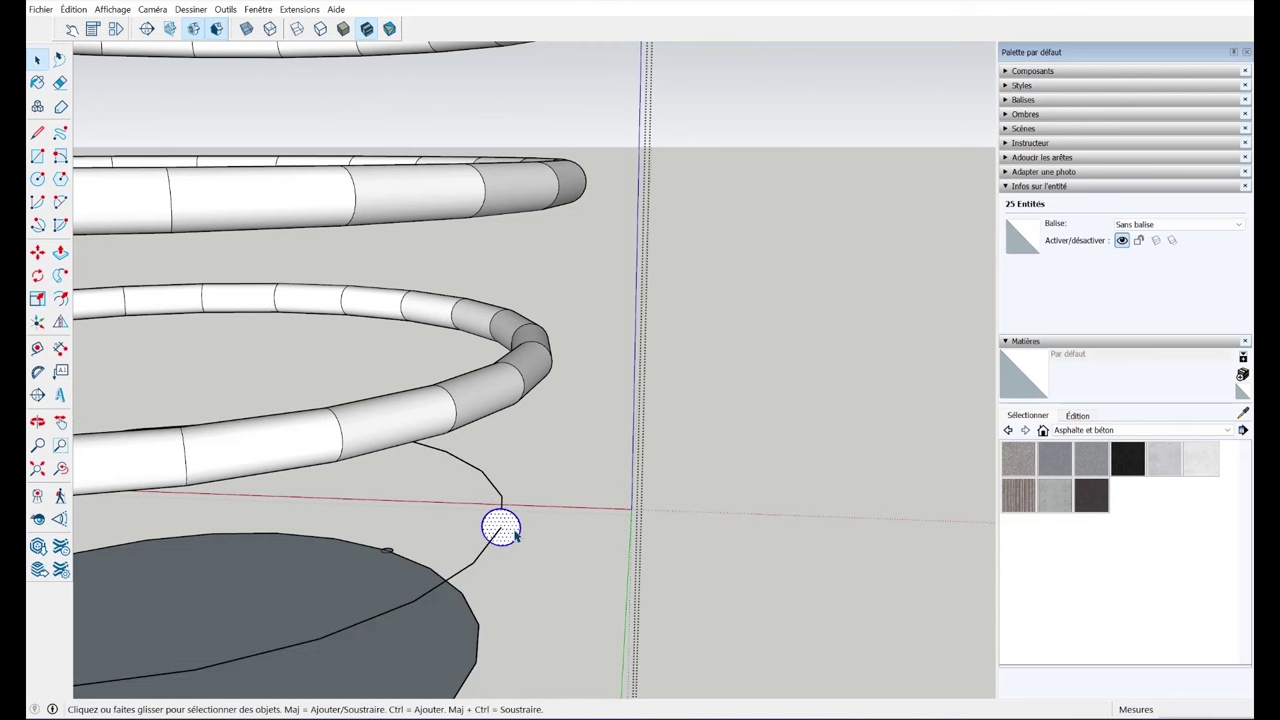
- Sweep a circle profile around the bottom disk's edge to form the bottom ring tube
key("m")
left_click(500, 527)
middle_click_drag(500, 527, 503, 463, "shift")
key("ctrl")
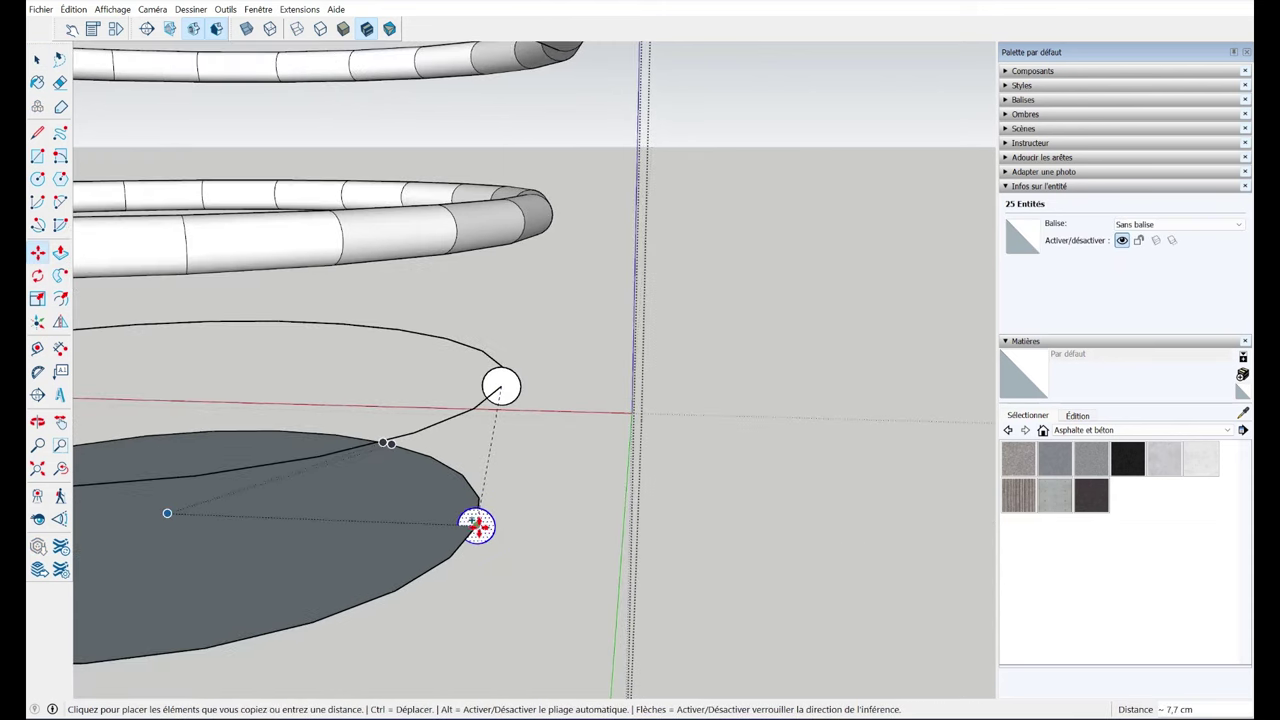
key("Escape")
key("space")
left_click(60, 275)
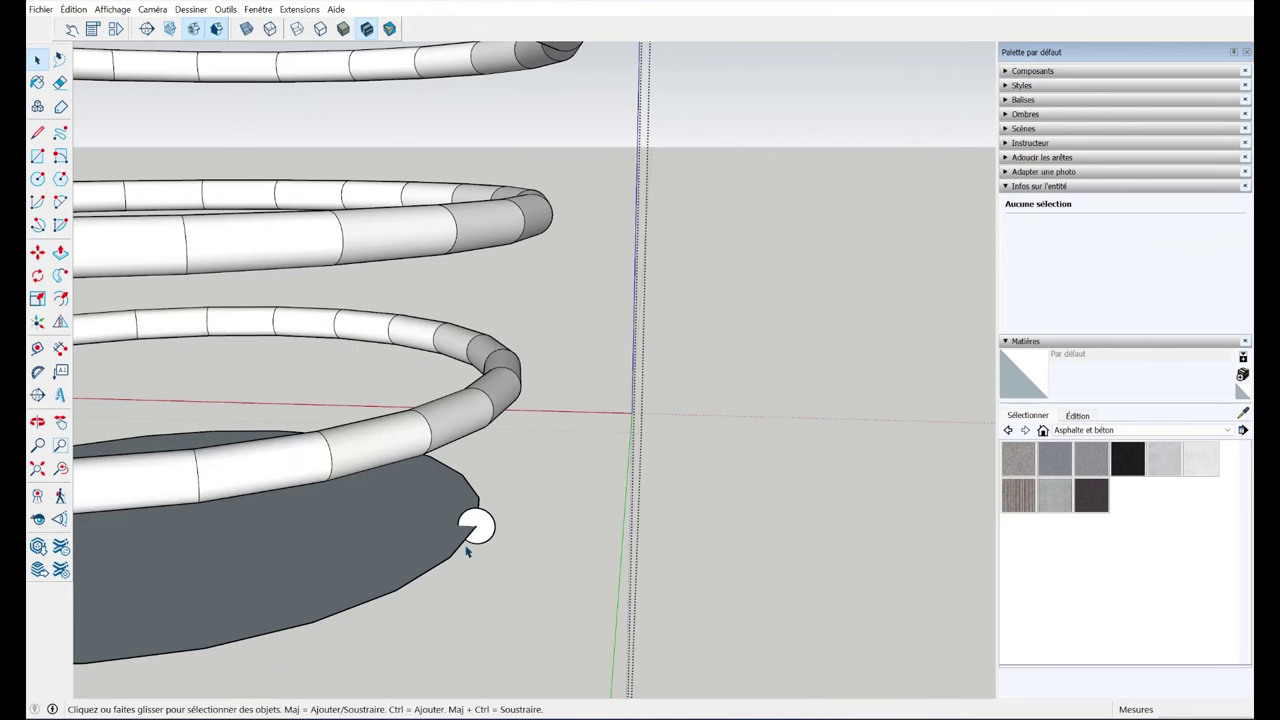
left_click(300, 560)
left_click(60, 275)
left_click(476, 527)
- Push/Pull the round top disk upward into a slab exactly 1,8 cm thick
left_click(417, 234)
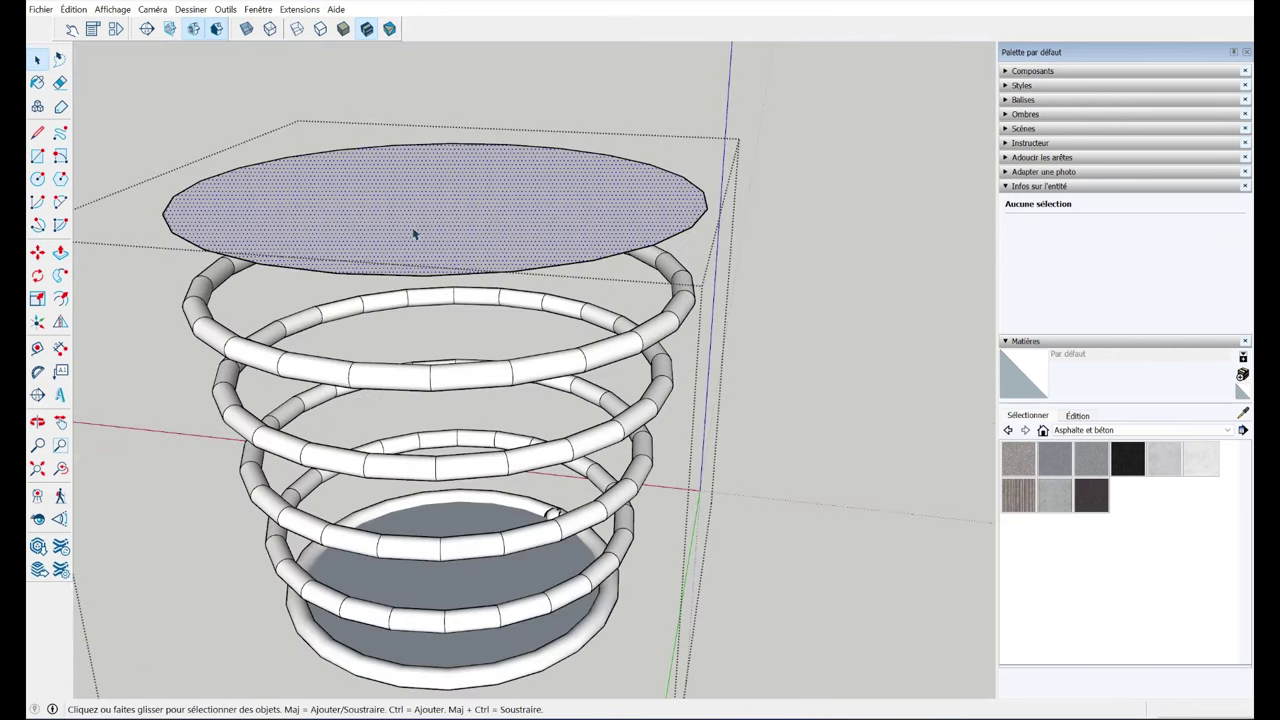
left_click(60, 253)
left_click(367, 248)
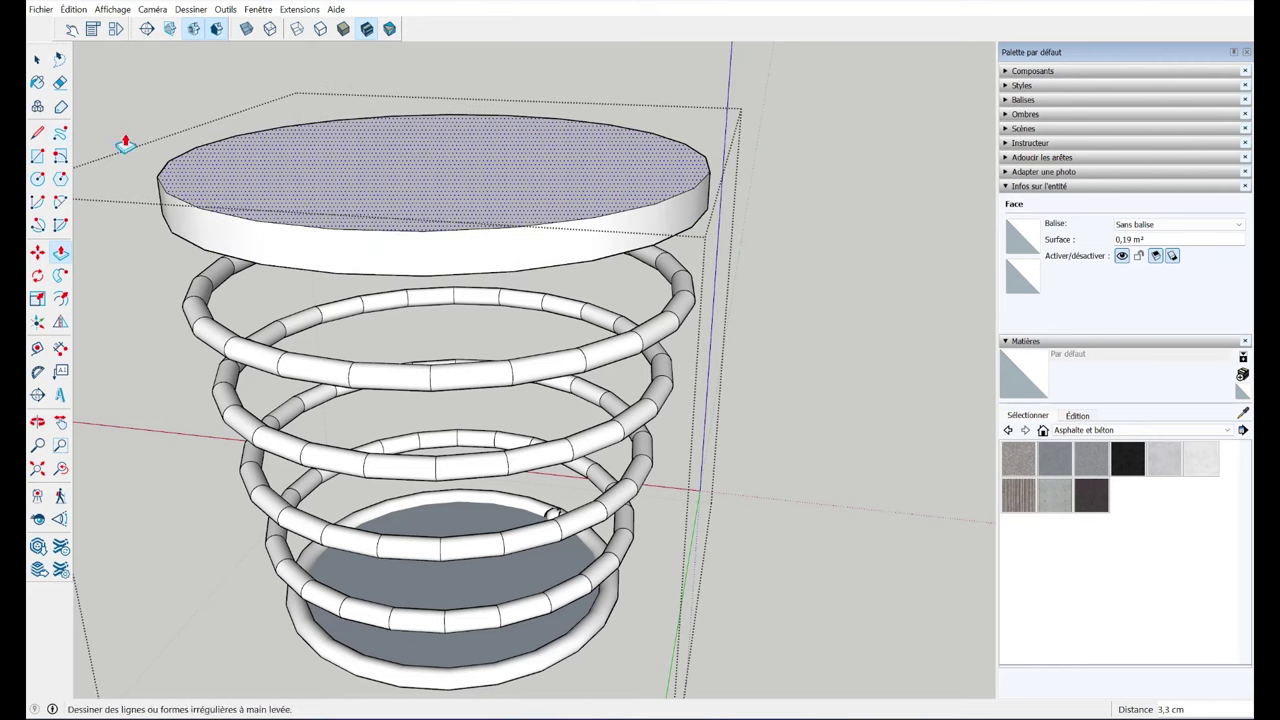
mouse_move(566, 186)
middle_mouse_down()
mouse_move(637, 229)
mouse_move(694, 229)
mouse_move(738, 178)
mouse_move(746, 146)
mouse_move(734, 131)
middle_mouse_up()
left_click(392, 166)
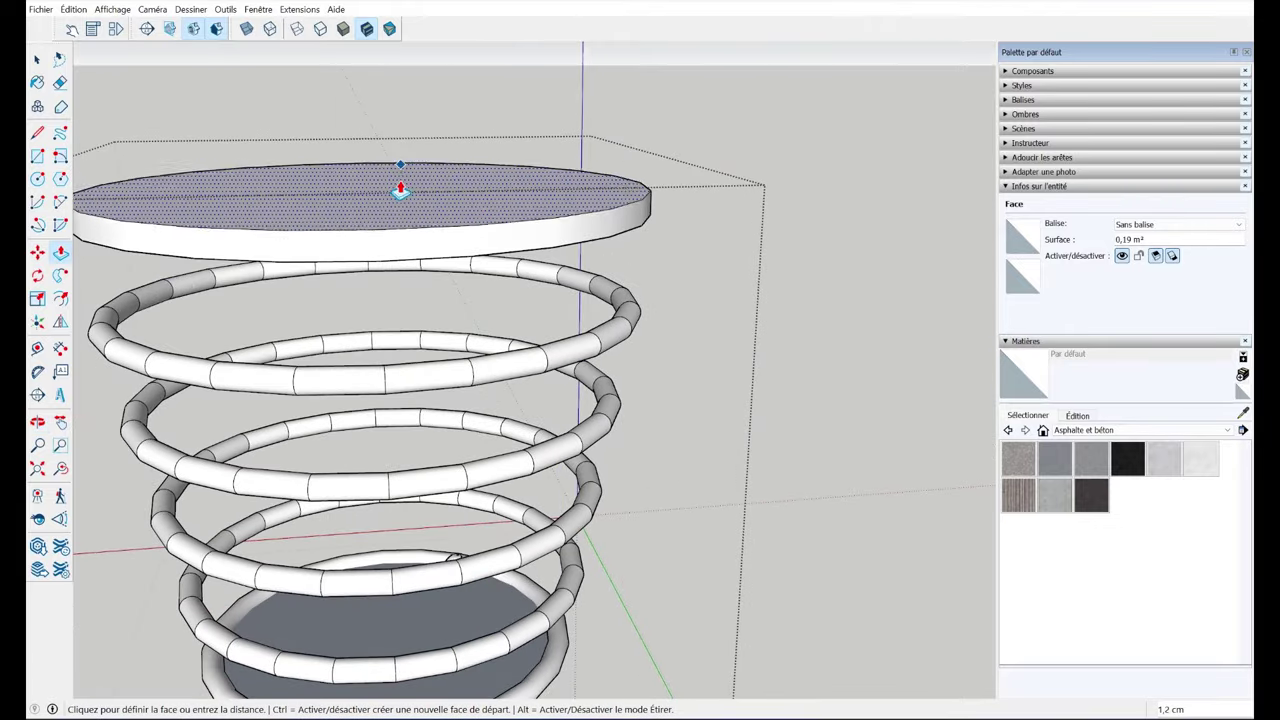
left_click(401, 194)
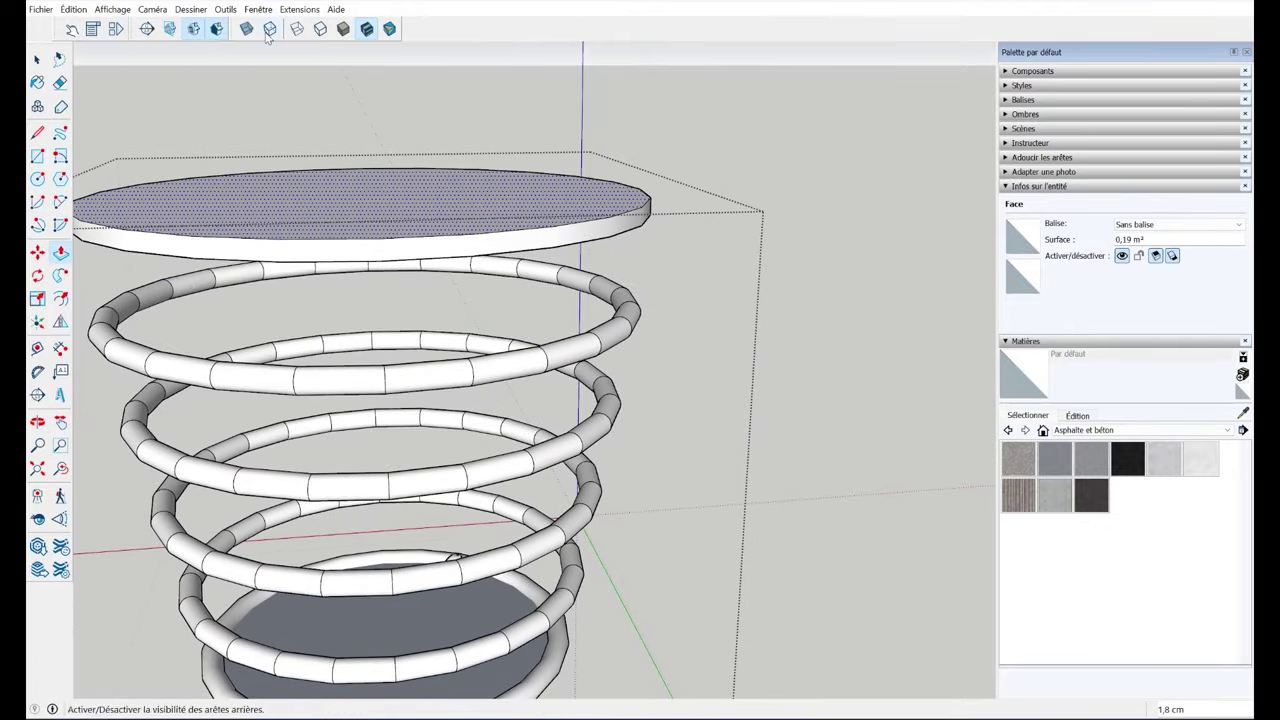
- Switch to parallel projection and a zoomed-in Front view using the Views toolbar
left_click(153, 10)
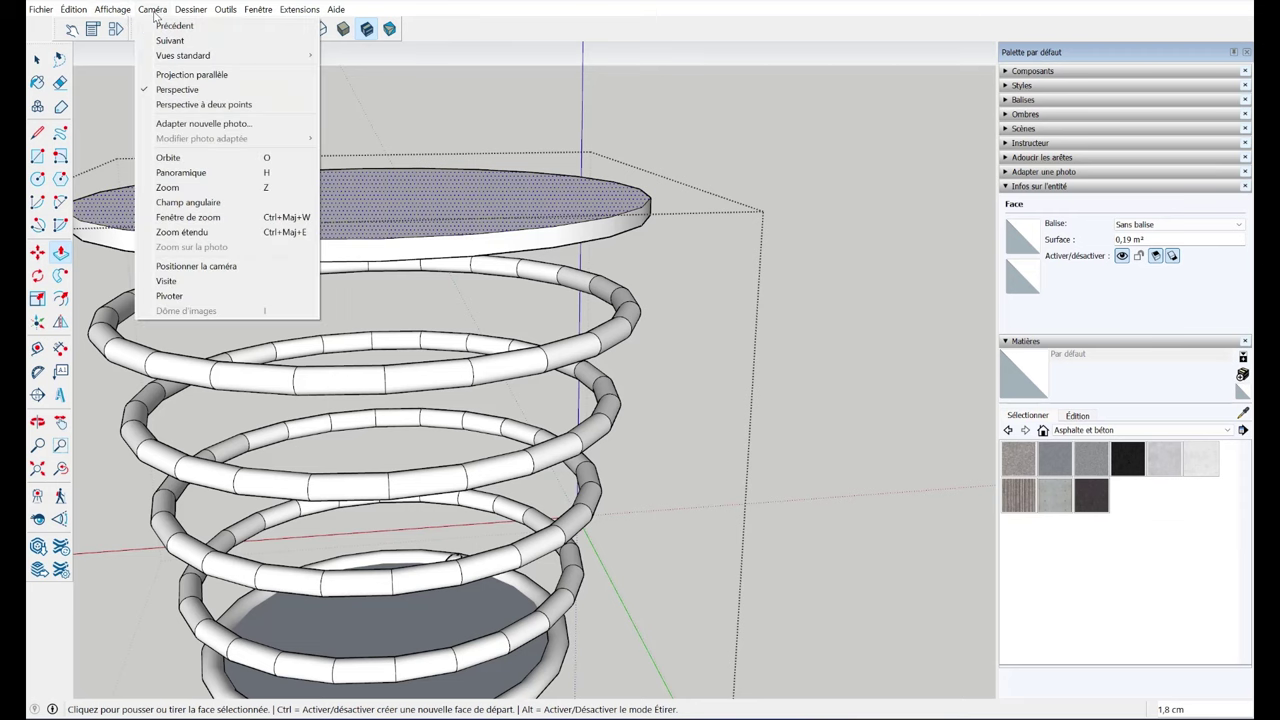
left_click(179, 78)
right_click(477, 40)
mouse_move(549, 69)
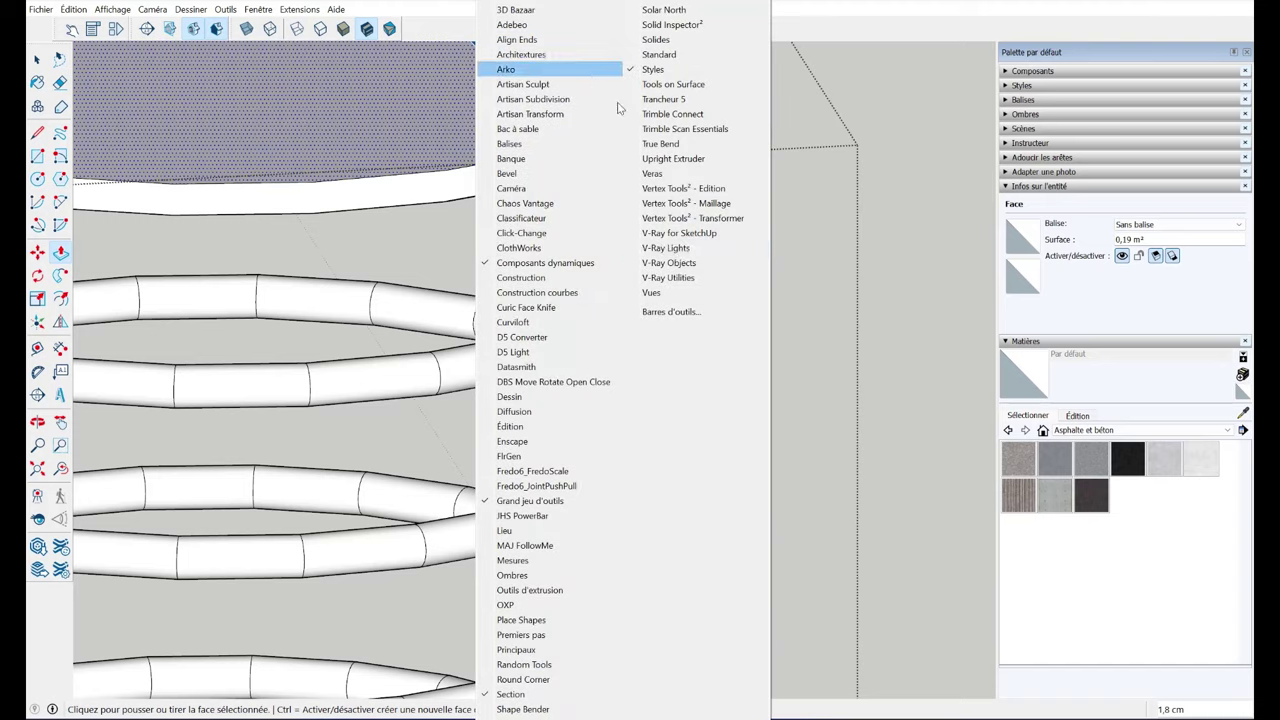
left_click(660, 280)
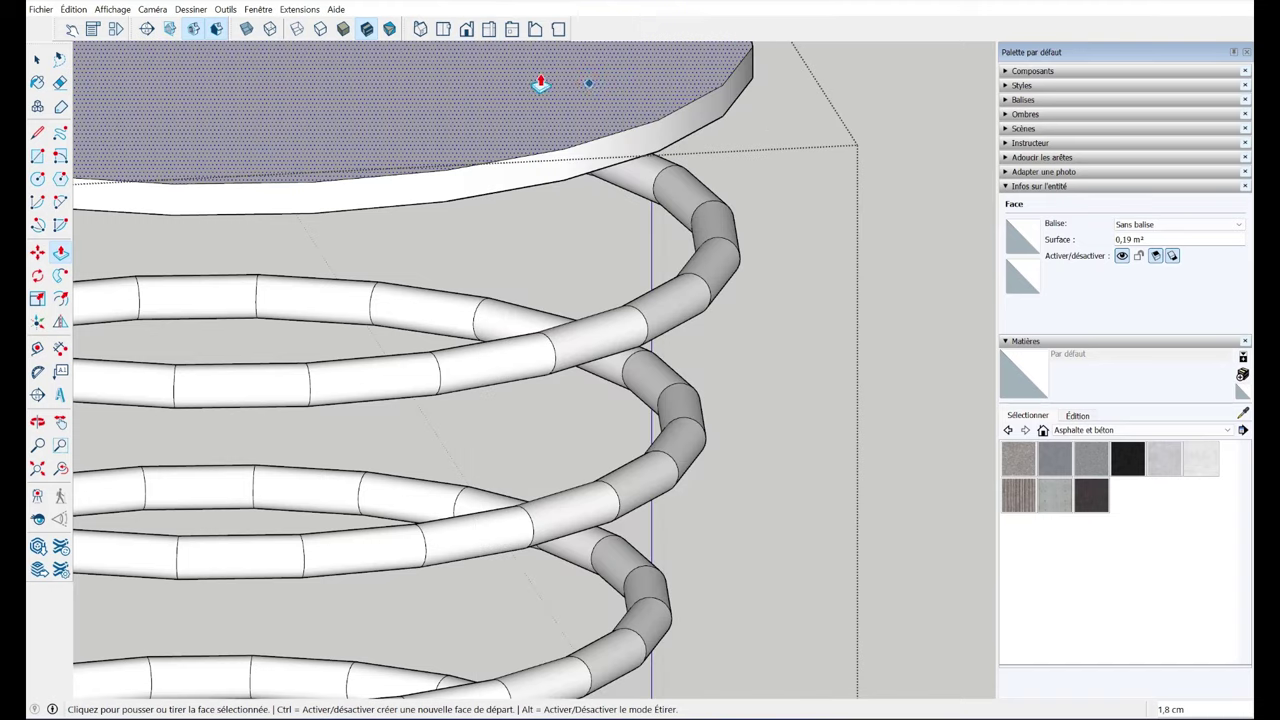
left_click(470, 31)
scroll(668, 245, "up", 3)
scroll(591, 306, "up", 3)
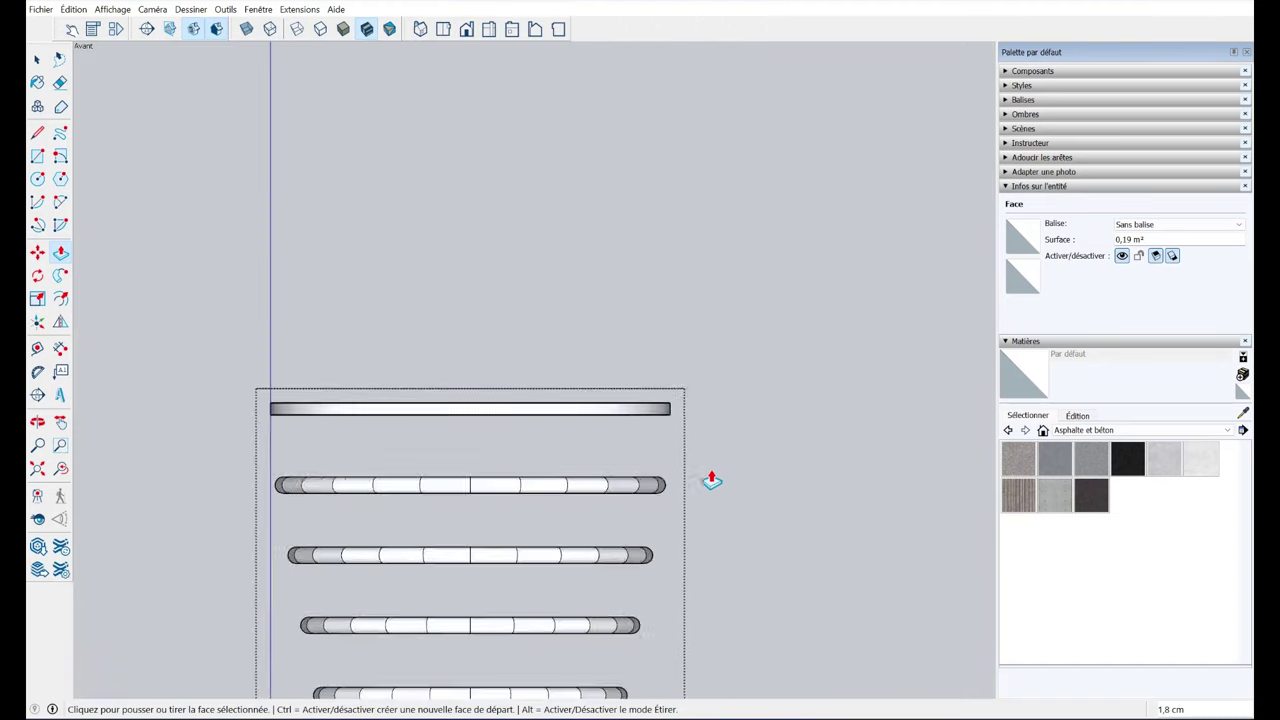
scroll(711, 480, "up", 3)
scroll(663, 400, "up", 3)
scroll(683, 388, "up", 1)
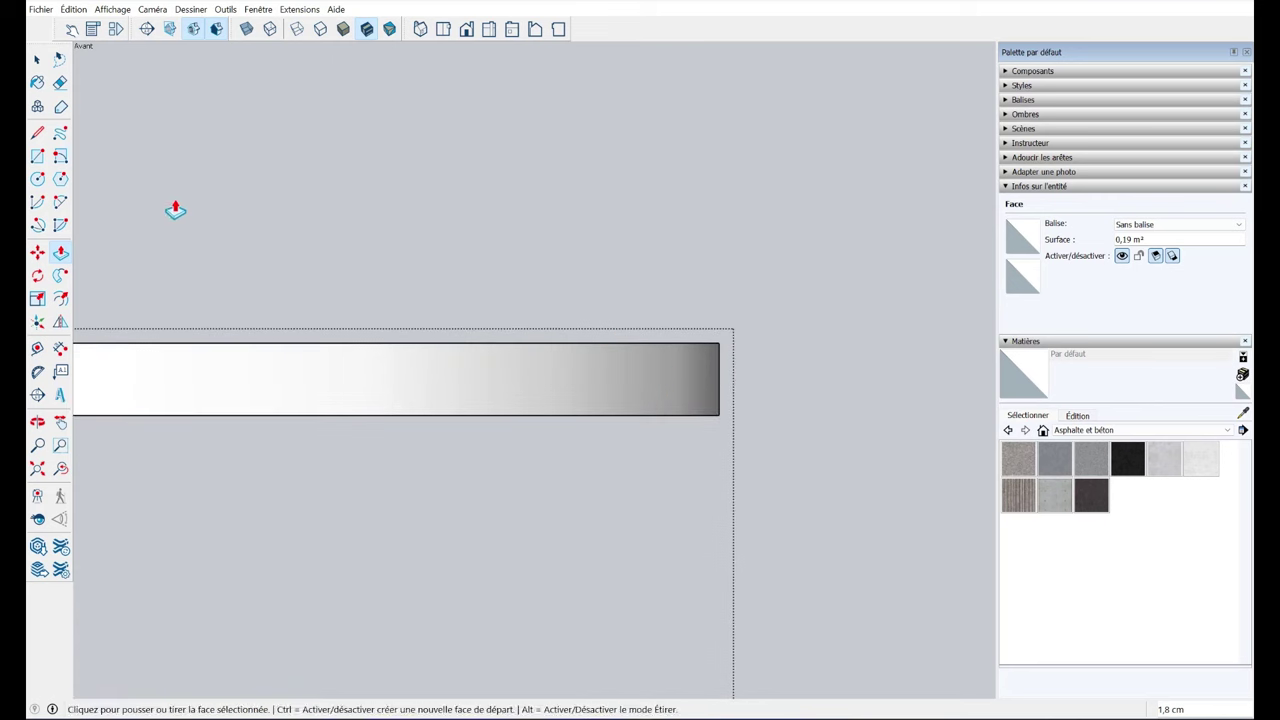
- Draw a small rectangle at the tabletop's top-right corner and round its corner with an arc
left_click(60, 203)
key("r")
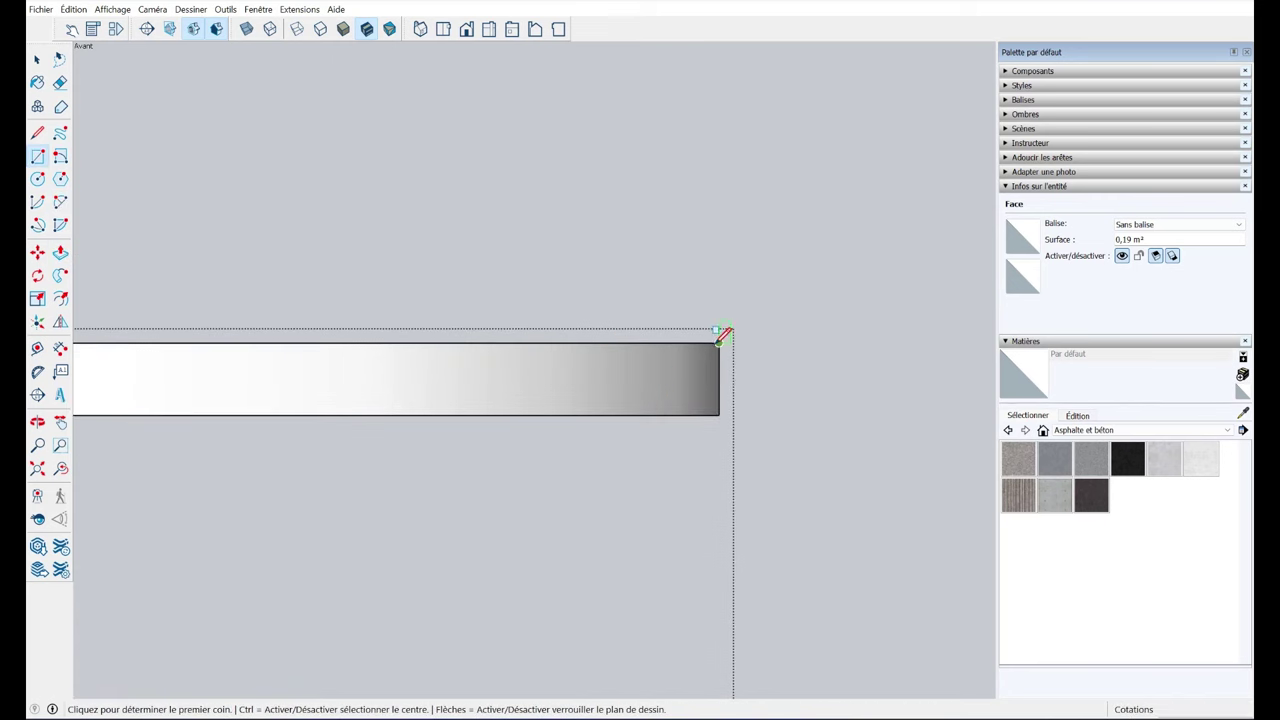
left_click(718, 343)
left_click(545, 281)
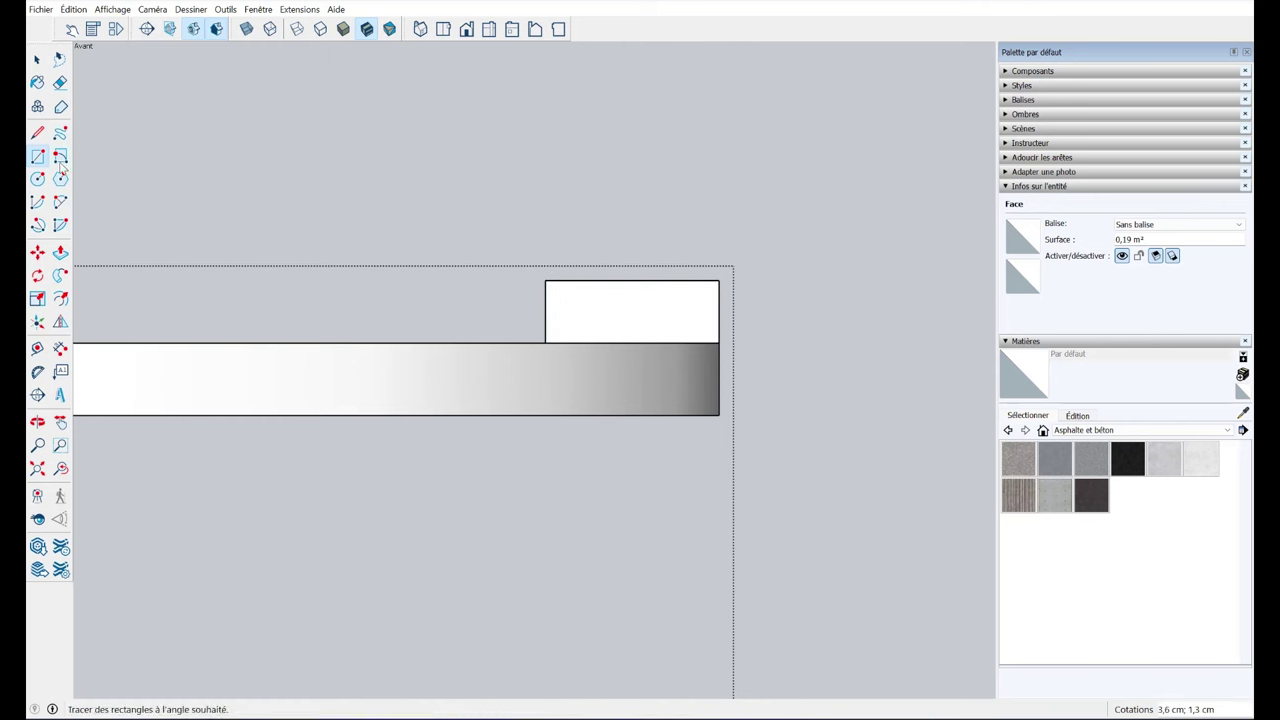
left_click(60, 202)
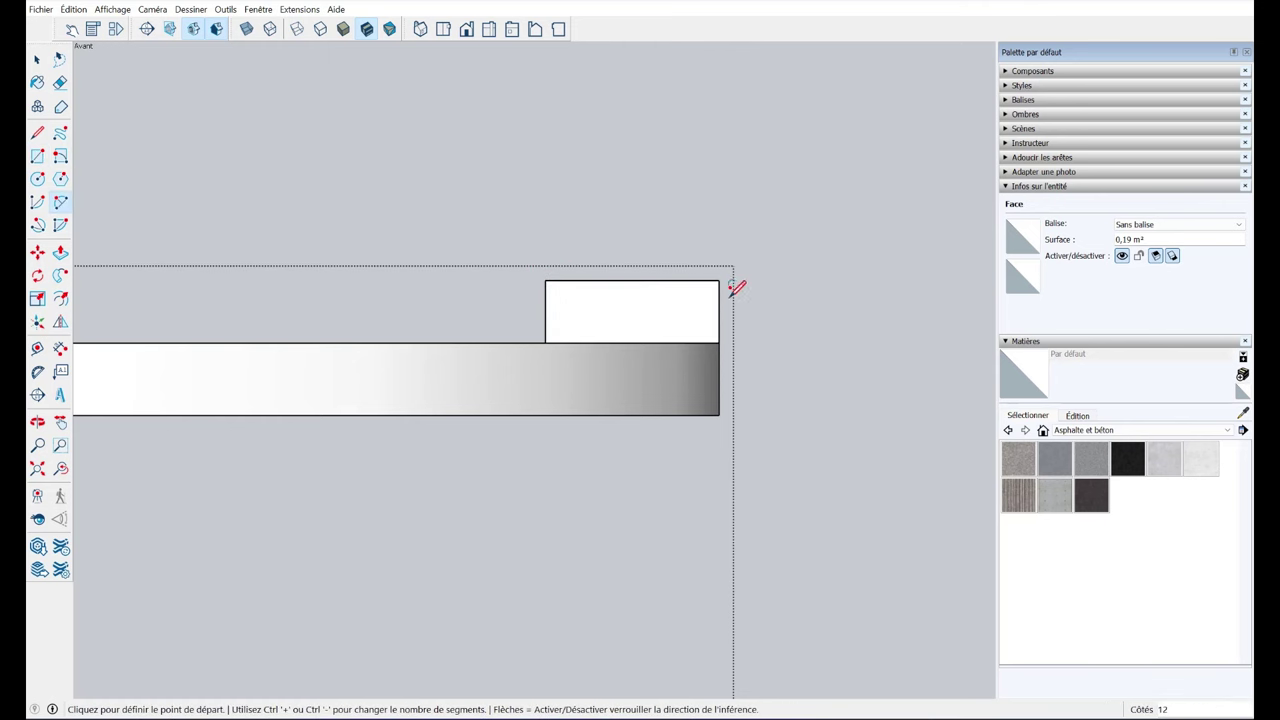
left_click(718, 311)
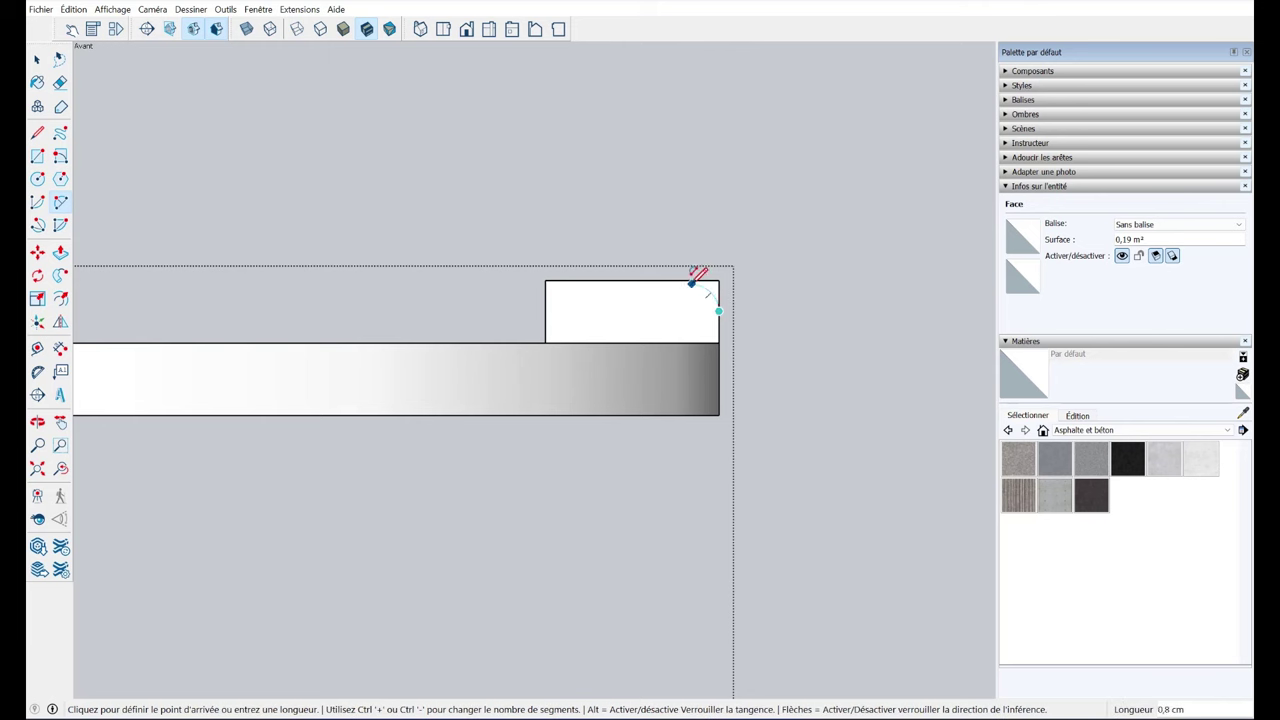
left_click(686, 276)
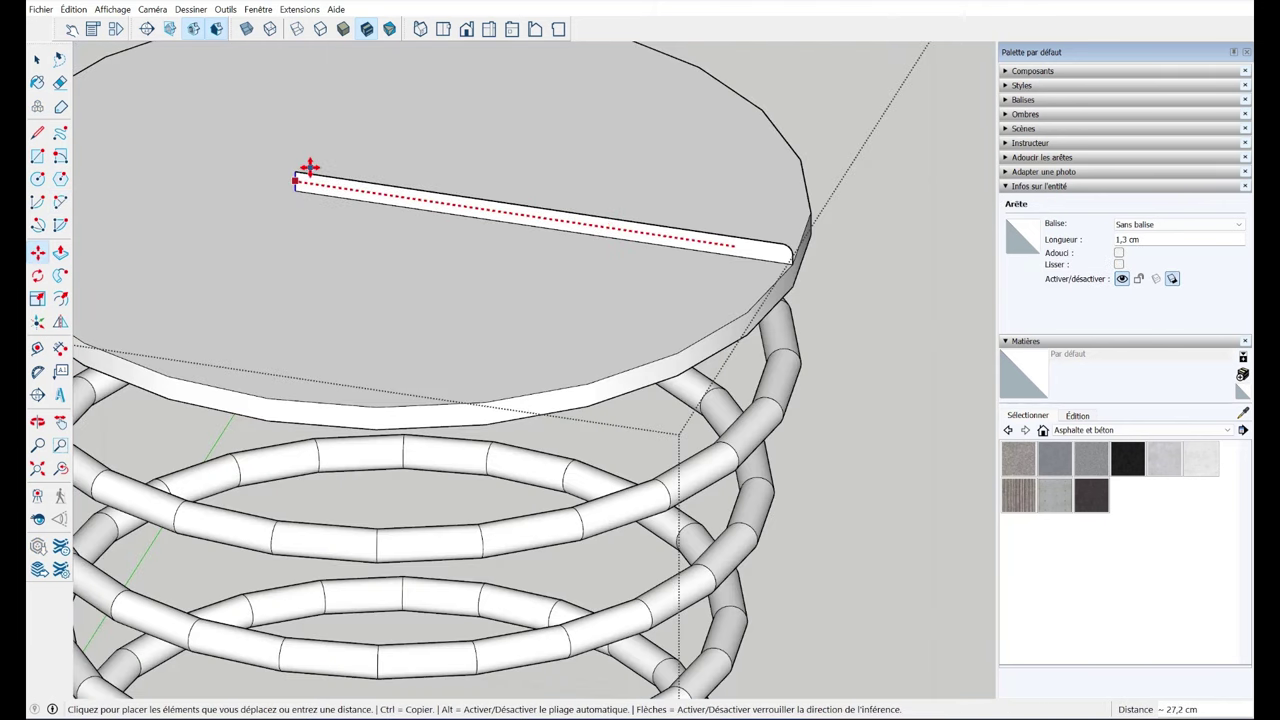
- Sweep the rounded-corner bar profile around the tabletop face's rim with Follow Me
mouse_move(380, 491)
middle_mouse_down()
mouse_move(494, 334)
mouse_move(480, 526)
mouse_move(575, 121)
mouse_move(563, 211)
mouse_move(594, 334)
mouse_move(586, 286)
mouse_move(623, 178)
middle_mouse_up()
key("m")
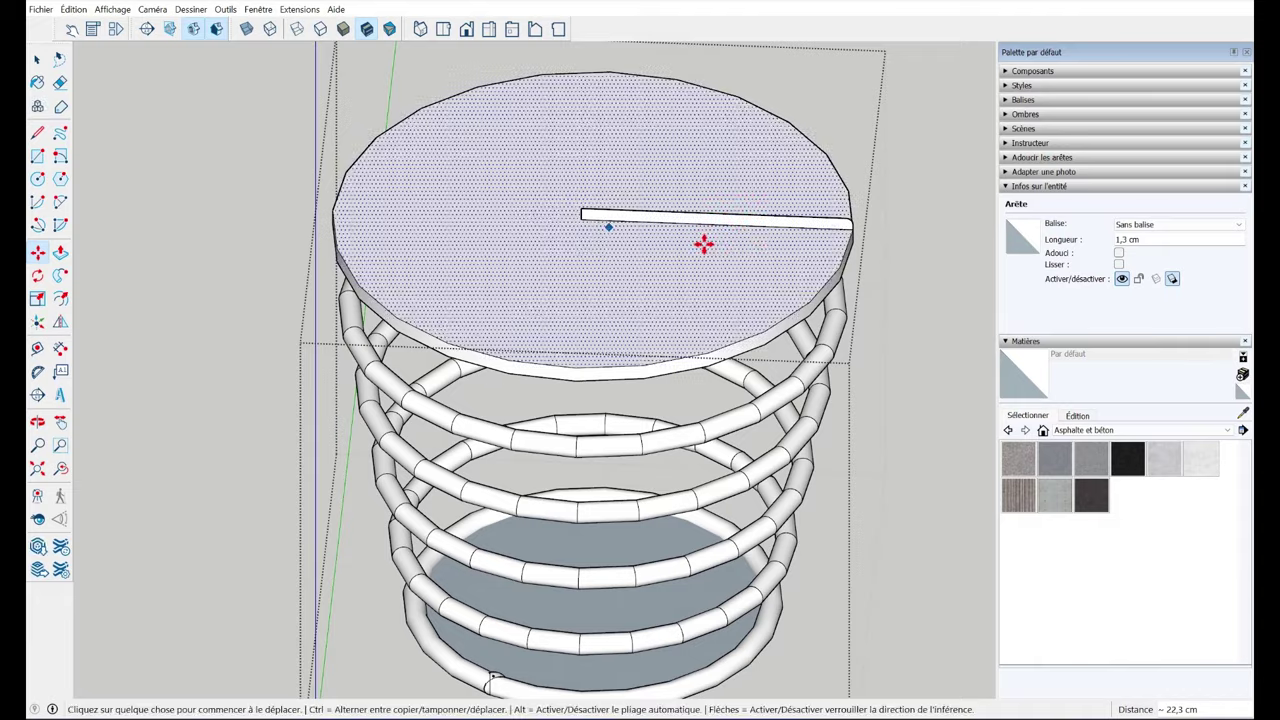
key("space")
left_click(786, 268)
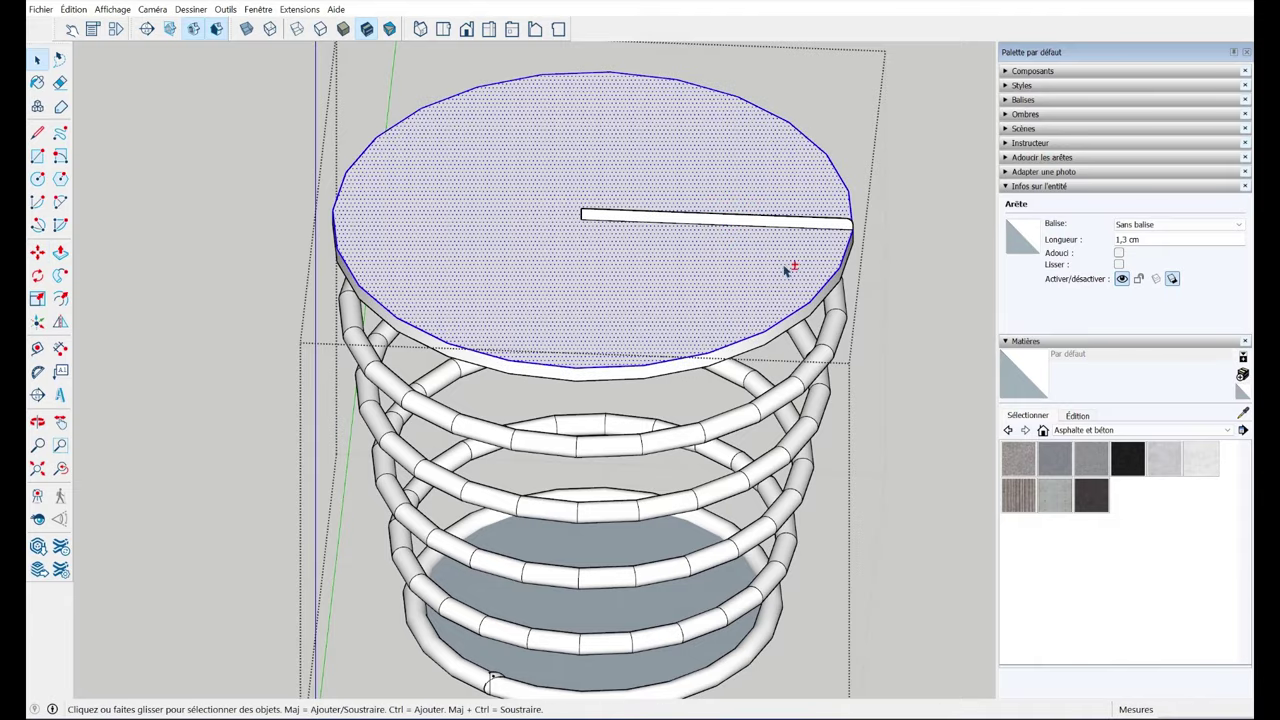
left_click(58, 283)
left_click(709, 222)
mouse_move(709, 222)
middle_mouse_down()
mouse_move(800, 134)
mouse_move(844, 52)
mouse_move(743, 166)
mouse_move(771, 93)
middle_mouse_up()
mouse_move(511, 137)
middle_mouse_down()
mouse_move(654, 91)
mouse_move(734, 97)
mouse_move(603, 126)
mouse_move(628, 252)
middle_mouse_up()
scroll(628, 252, "up", 4)
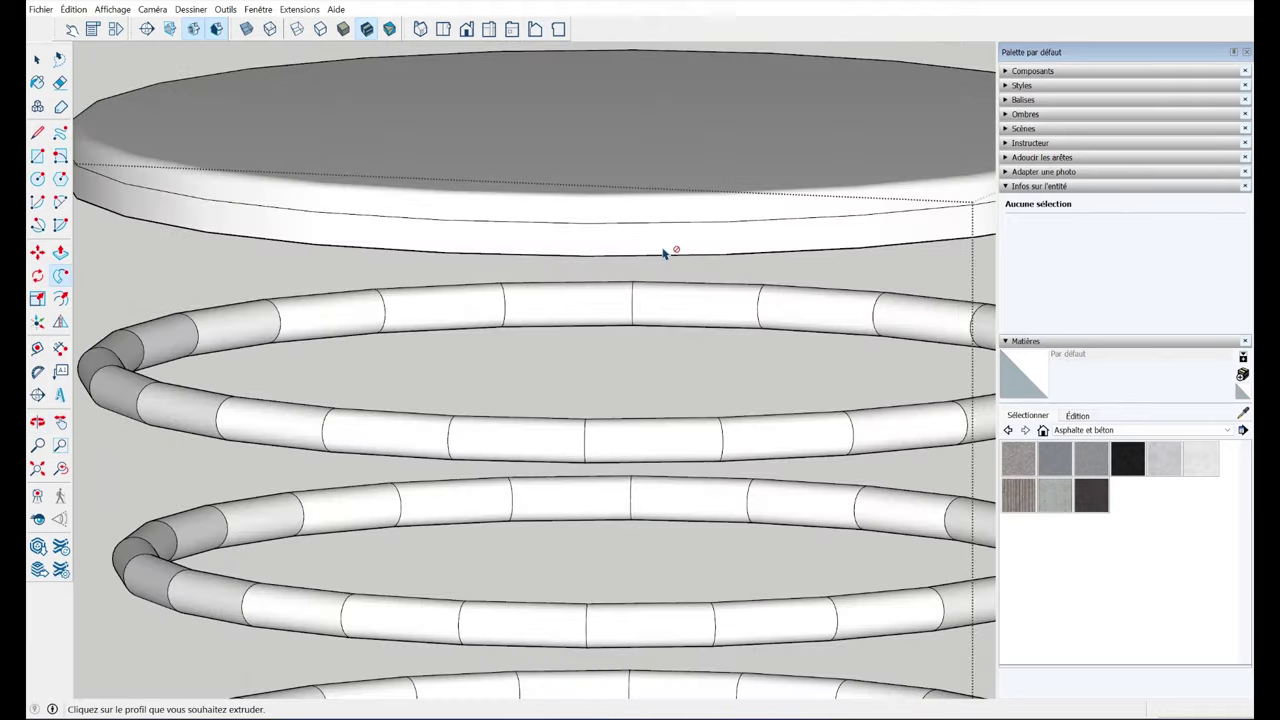
scroll(671, 192, "down", 2)
scroll(674, 226, "down", 5)
- Inside the basket group, select the whole tabletop and make it its own group
scroll(723, 326, "down", 2)
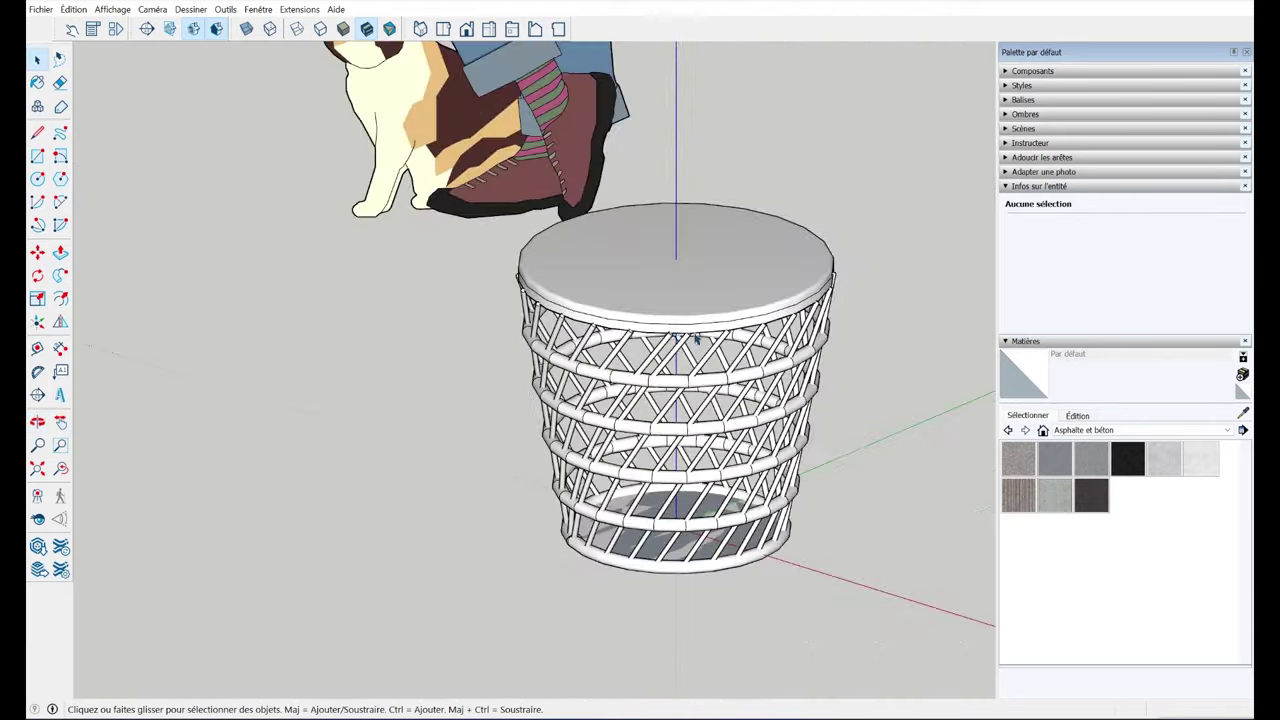
middle_click_drag(723, 326, 740, 310)
key("space")
double_click(694, 268)
left_click(694, 268)
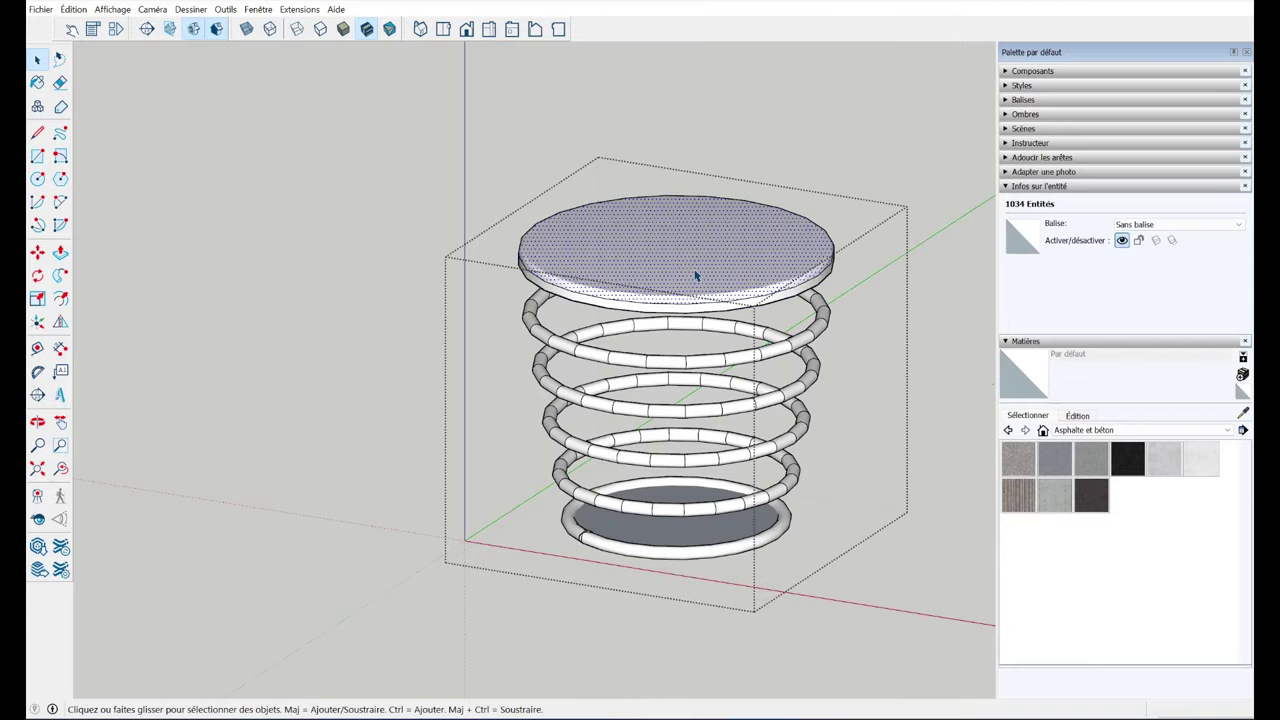
triple_click(696, 276)
right_click(696, 274)
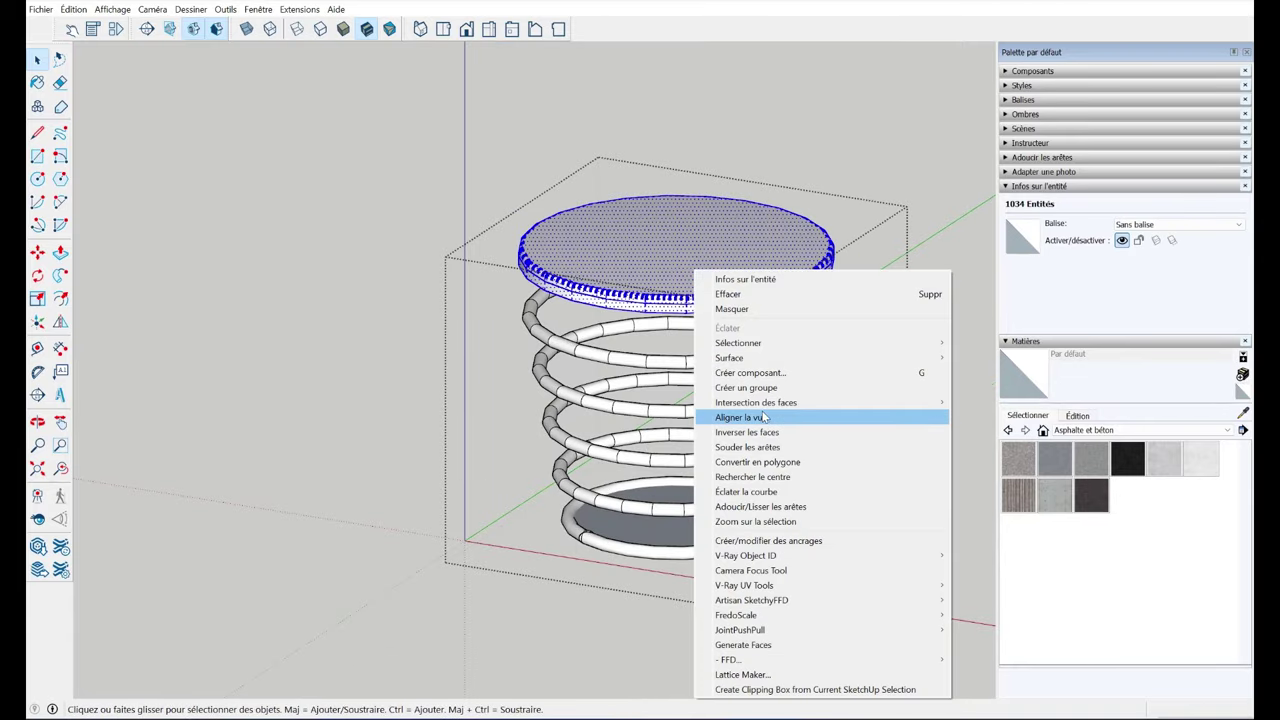
left_click(746, 387)
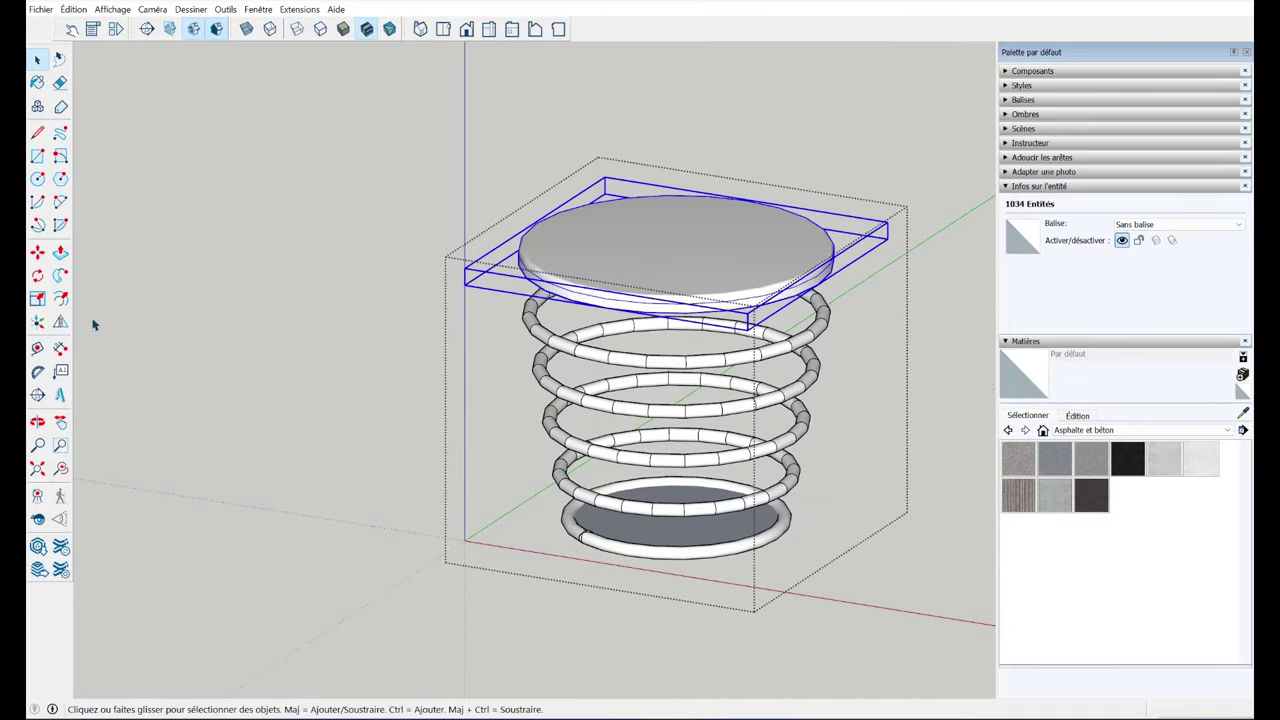
- Scale the tabletop group up about 1,05 and flatten it to 0,78 of its thickness
left_click(40, 298)
middle_click_drag(700, 360, 752, 324)
left_click_drag(752, 326, 760, 338, "ctrl")
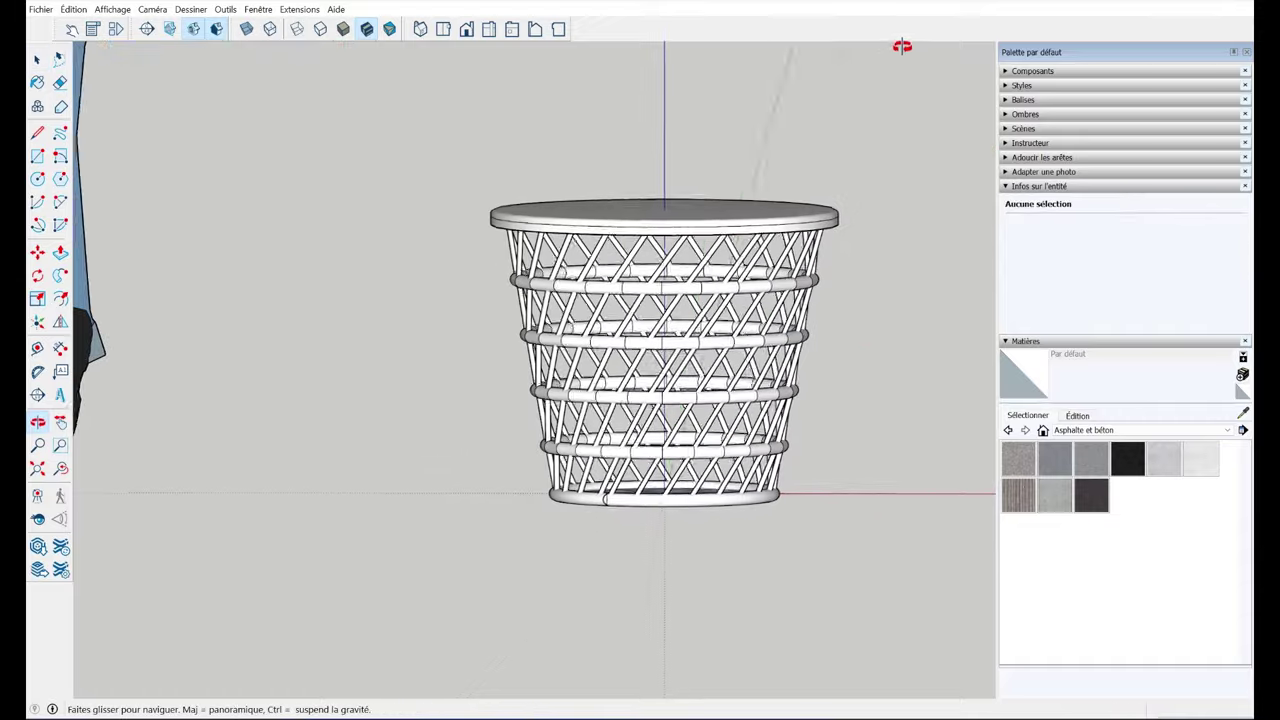
mouse_move(902, 46)
left_mouse_down()
mouse_move(937, 34)
mouse_move(948, 52)
left_mouse_up()
middle_click_drag(742, 170, 280, 14)
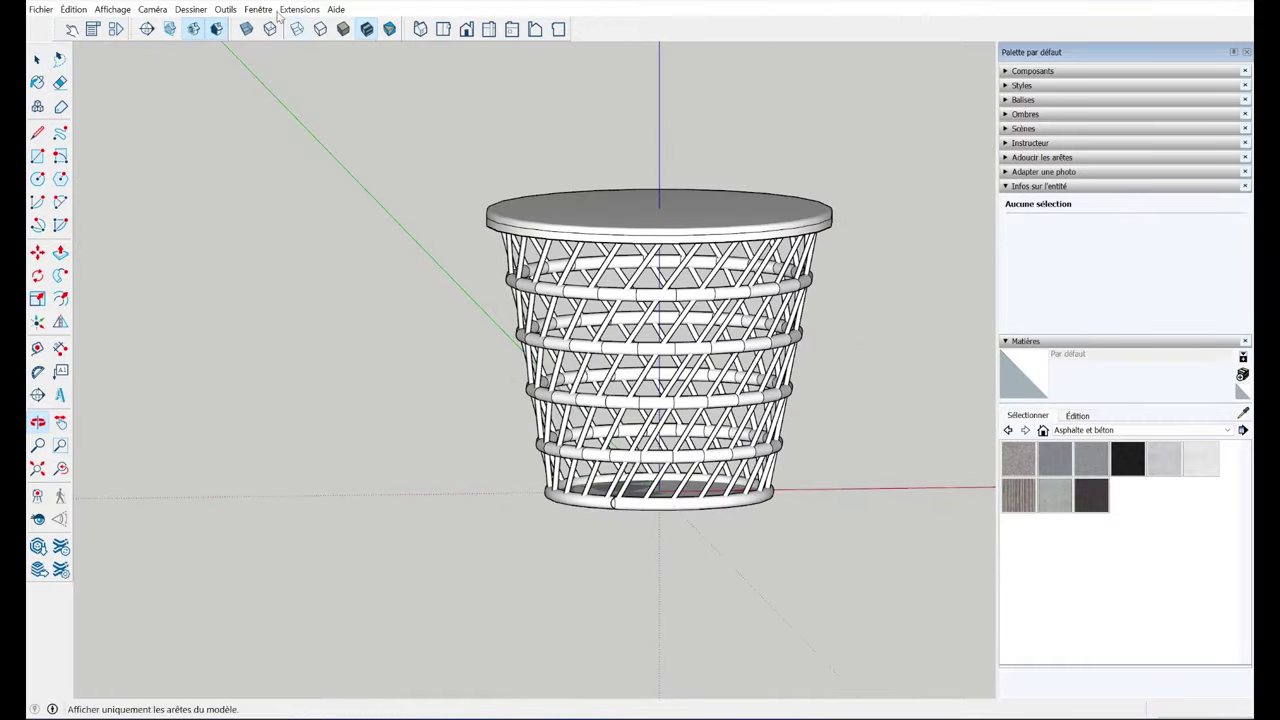
- Switch the camera to Perspective and orbit over to the black wire basket
left_click(151, 10)
left_click(190, 92)
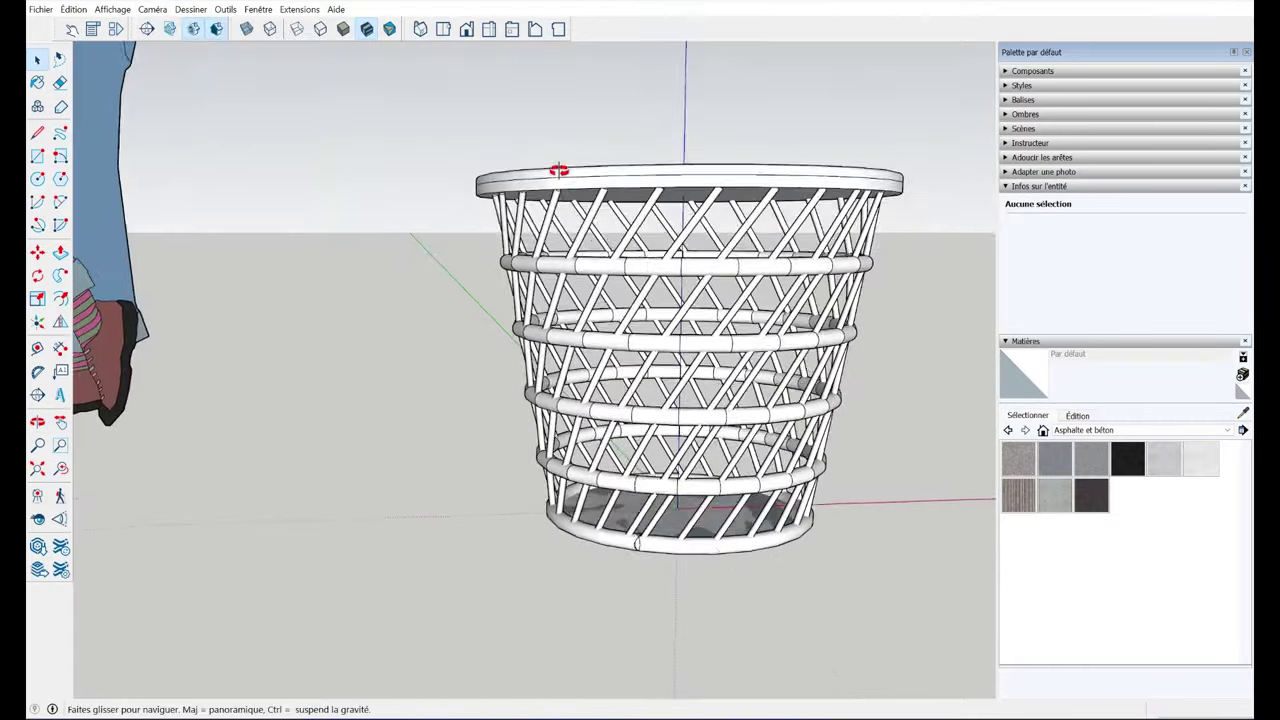
scroll(784, 300, "down", 5)
mouse_move(720, 380)
middle_mouse_down()
mouse_move(800, 300)
mouse_move(820, 257)
mouse_move(491, 306)
mouse_move(648, 262)
mouse_move(640, 109)
middle_mouse_up()
scroll(815, 285, "up", 5)
scroll(483, 340, "down", 3)
scroll(483, 340, "down", 3)
- Orbit and zoom to a side view comparing the white basket with the black wire basket
left_click(285, 328)
scroll(285, 328, "up", 3)
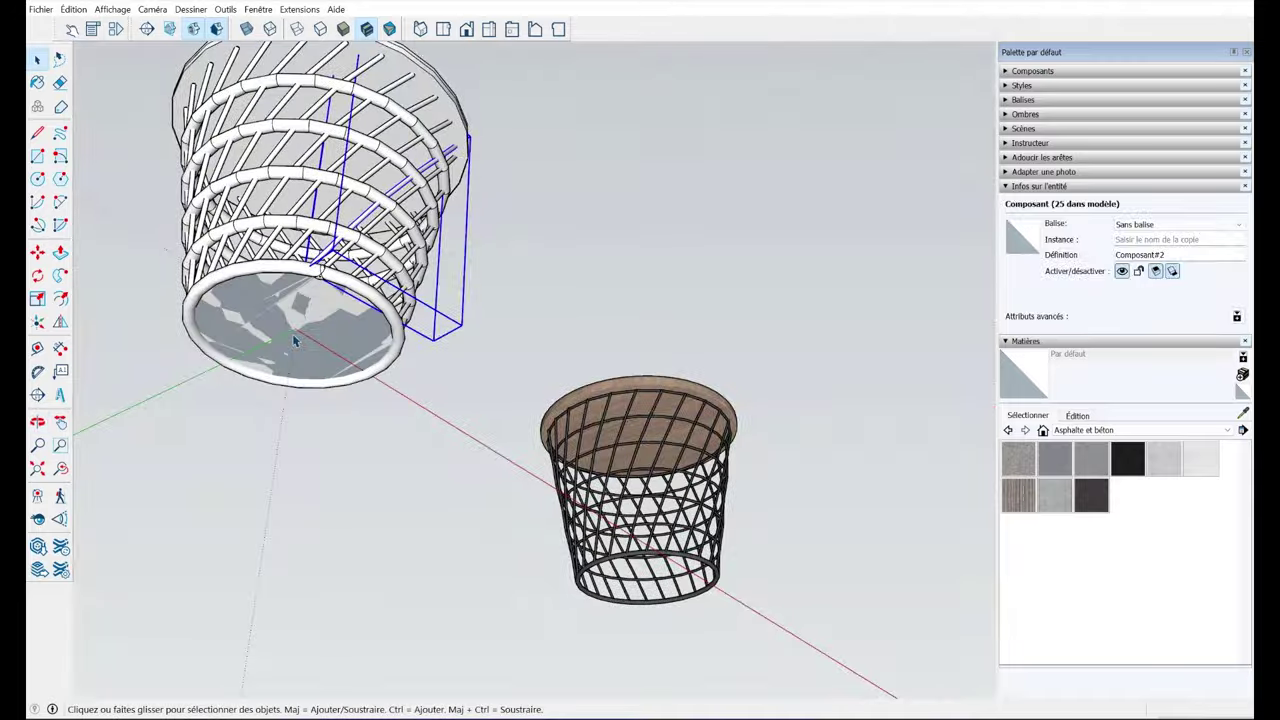
left_click(503, 286)
mouse_move(503, 286)
middle_mouse_down()
mouse_move(429, 277)
mouse_move(405, 442)
mouse_move(380, 277)
mouse_move(289, 306)
middle_mouse_up()
scroll(297, 352, "up", 3)
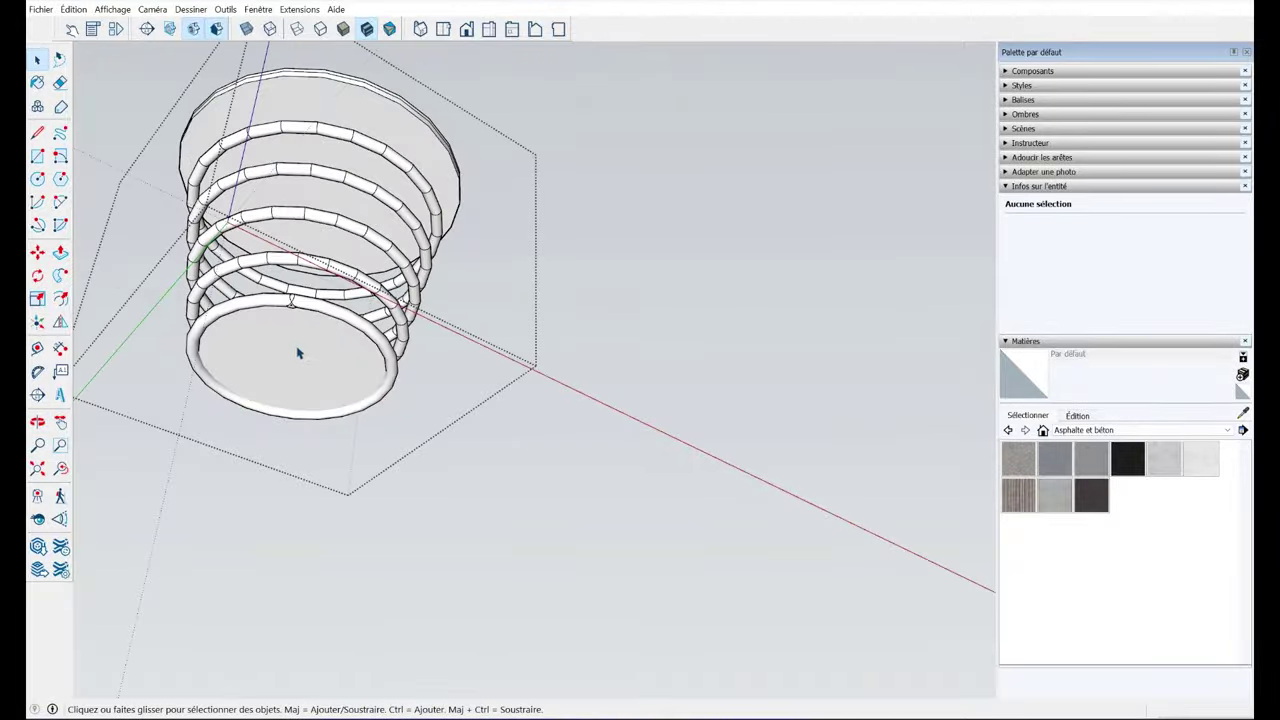
left_click(297, 352)
scroll(669, 251, "down", 3)
left_click(606, 326)
mouse_move(669, 251)
middle_mouse_down()
mouse_move(606, 326)
mouse_move(605, 351)
mouse_move(620, 289)
mouse_move(465, 230)
middle_mouse_up()
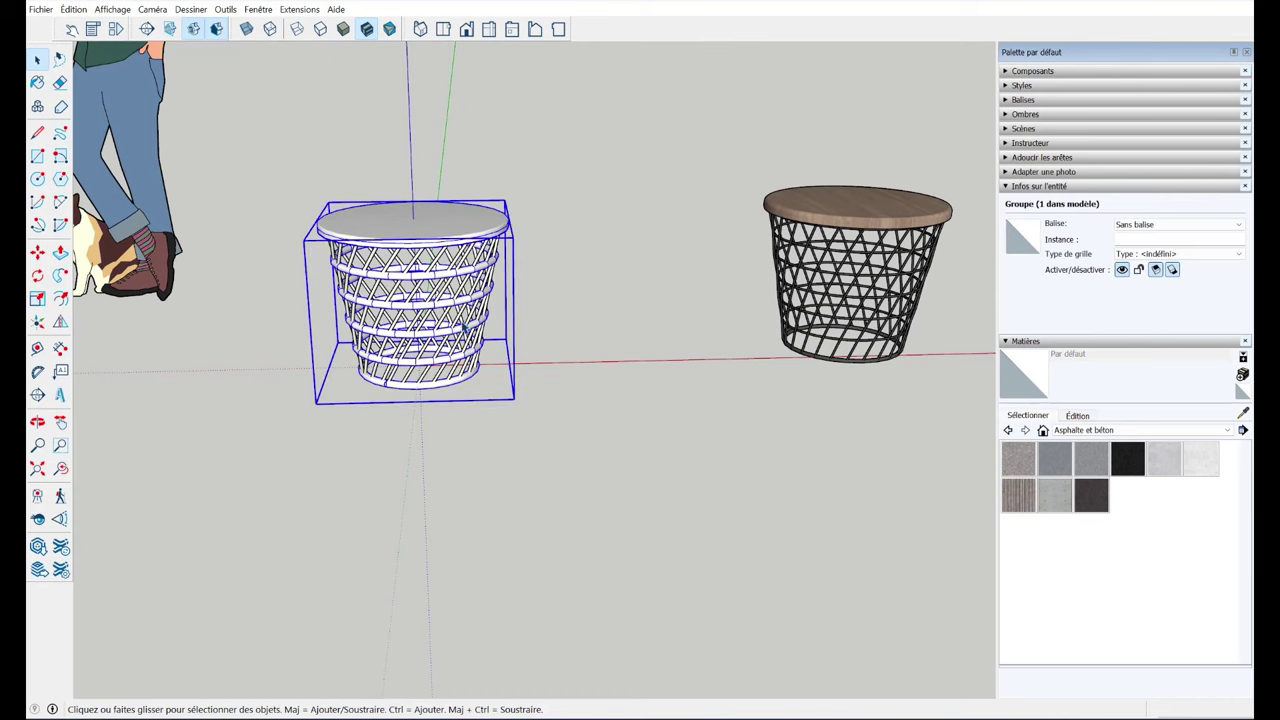
middle_click_drag(426, 294, 424, 320)
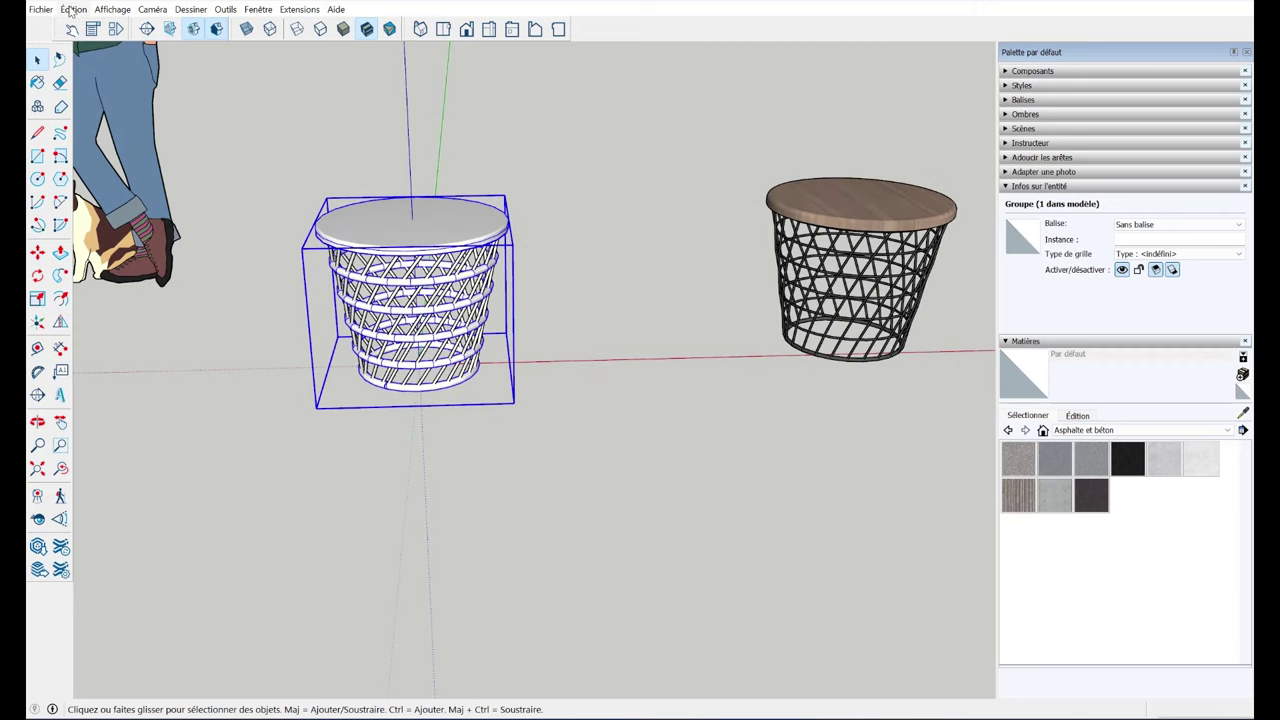
- Import the large wood-topped wire table model and orbit around the three tables
left_click(40, 9)
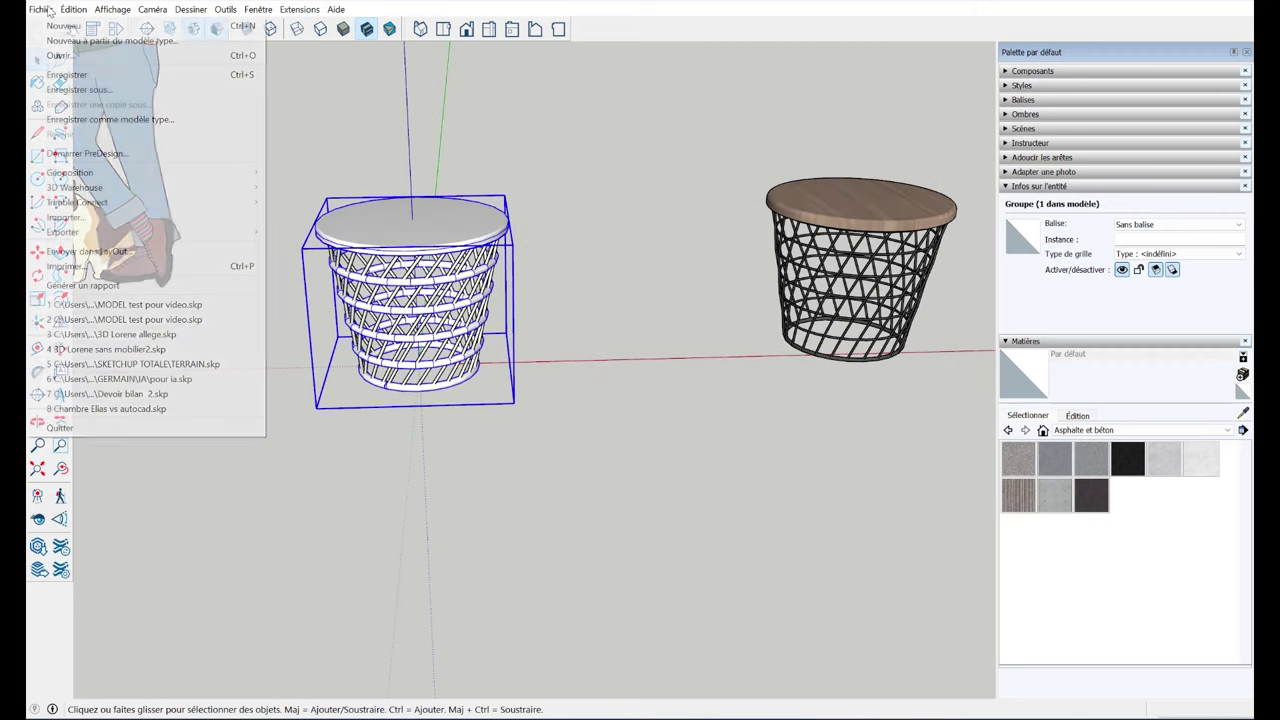
left_click(88, 222)
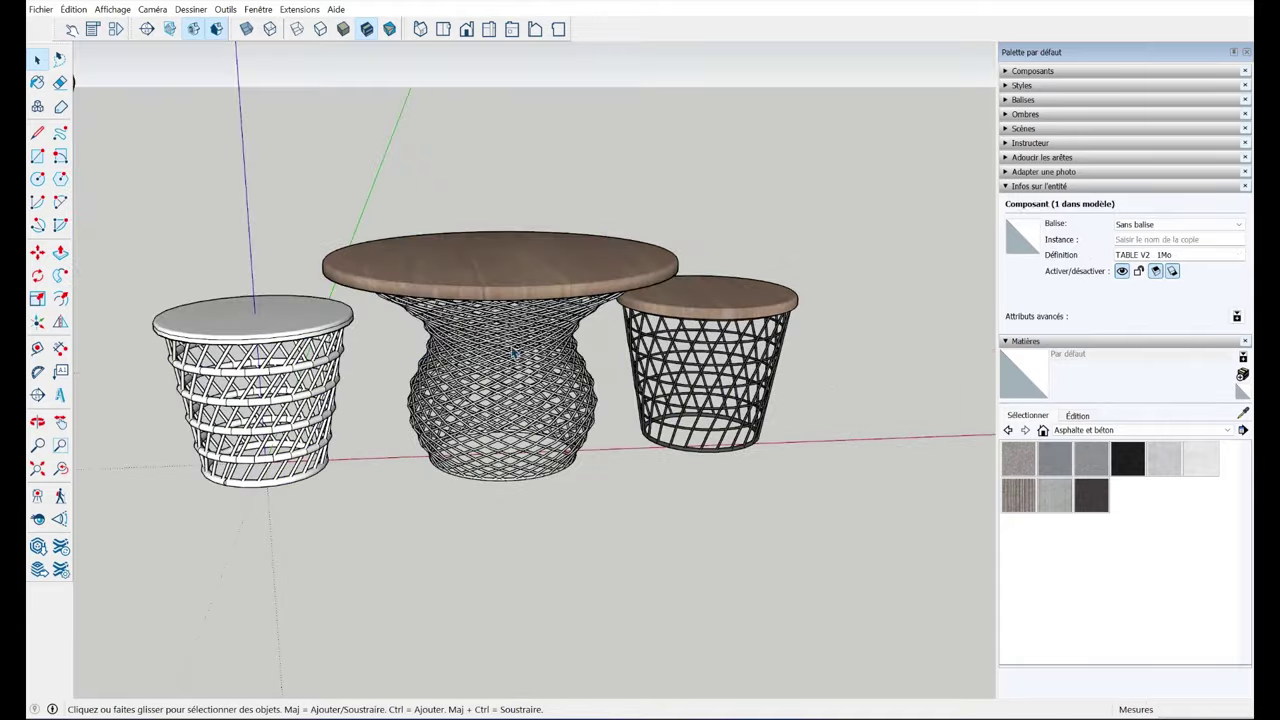
scroll(550, 336, "down", 3)
scroll(545, 338, "down", 2)
scroll(530, 342, "down", 2)
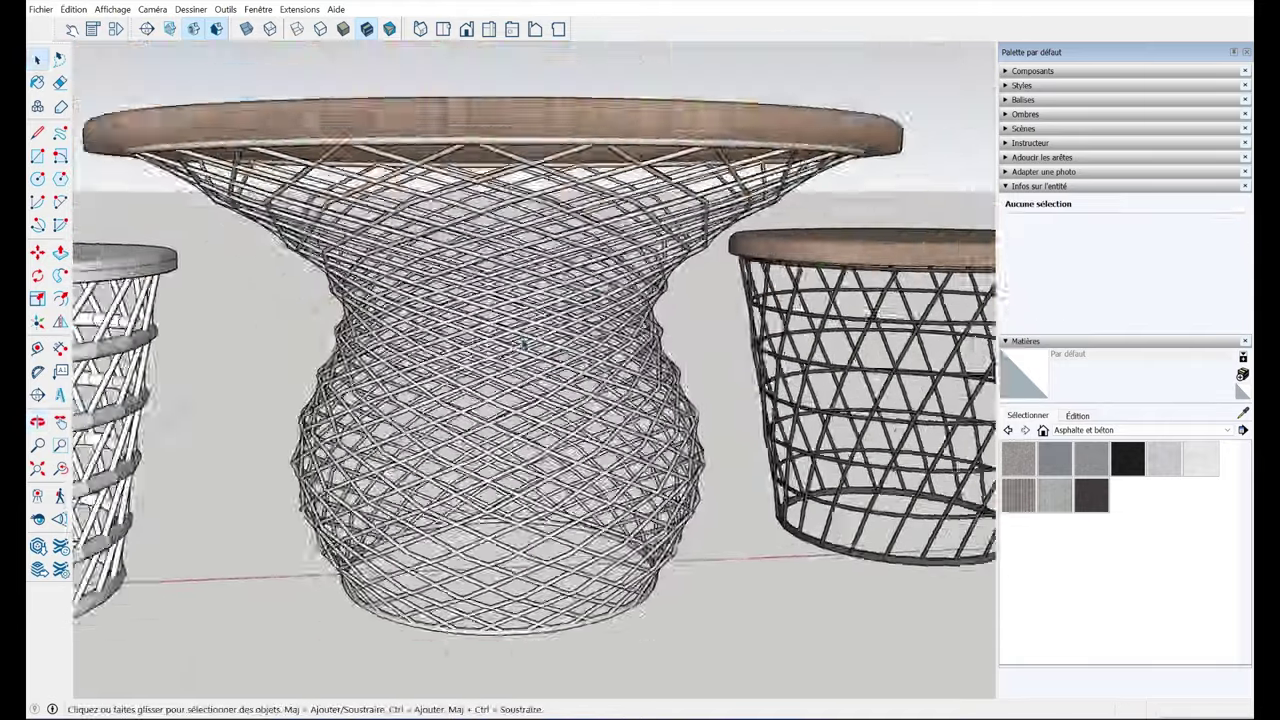
middle_click_drag(362, 424, 434, 400)
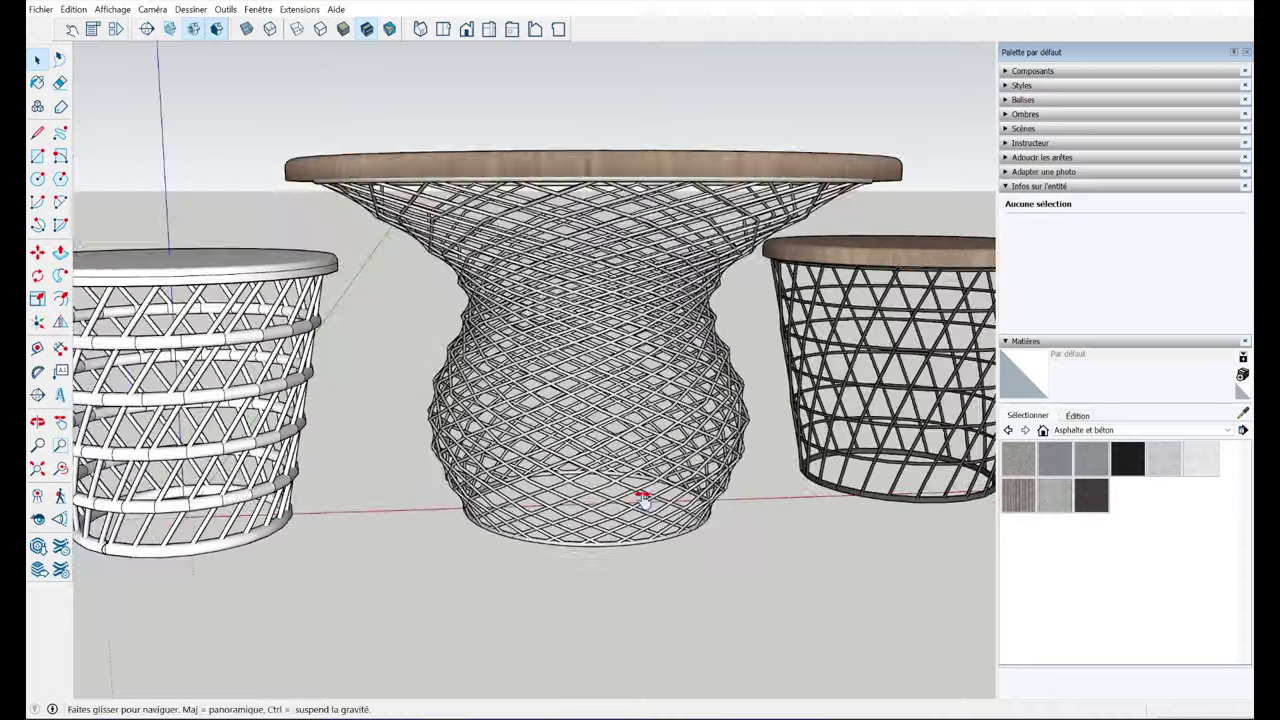
left_click(434, 400)
mouse_move(841, 403)
middle_mouse_down()
mouse_move(728, 460)
mouse_move(694, 412)
middle_mouse_up()
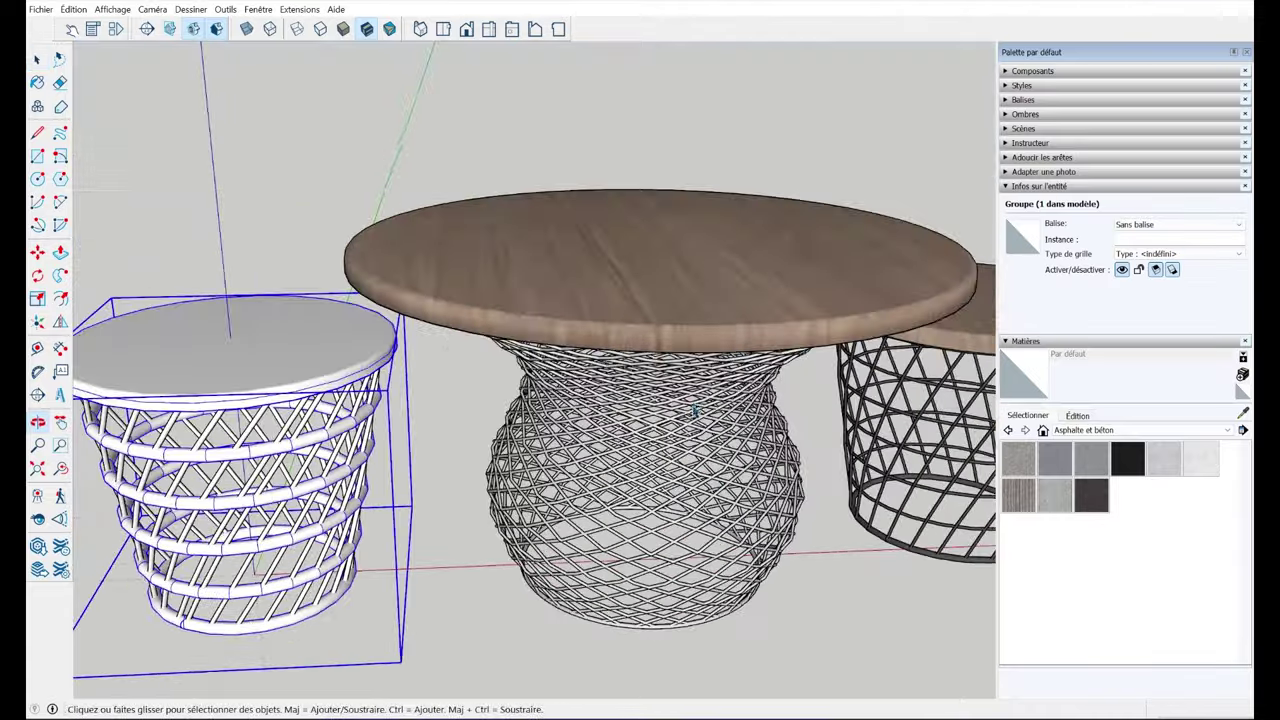
middle_click_drag(609, 491, 653, 418)
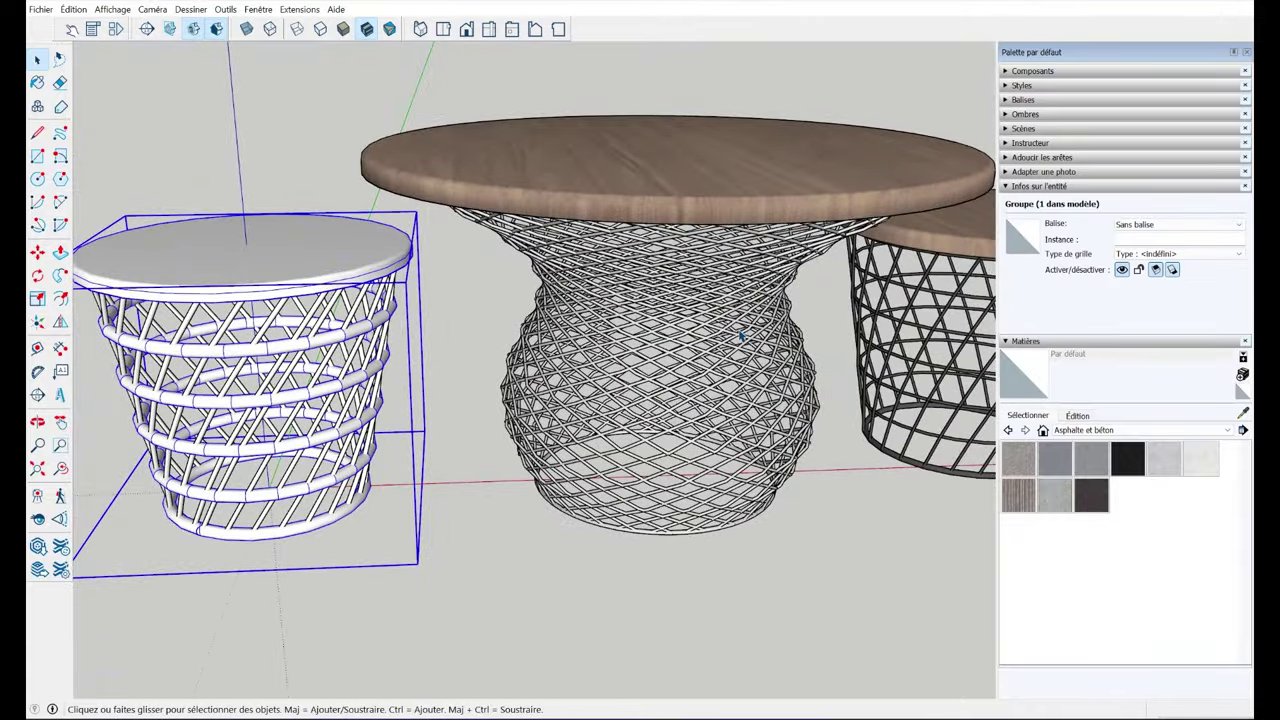
- Walk to eye level beside the large table, then back out to a wide view of all three
key("w")
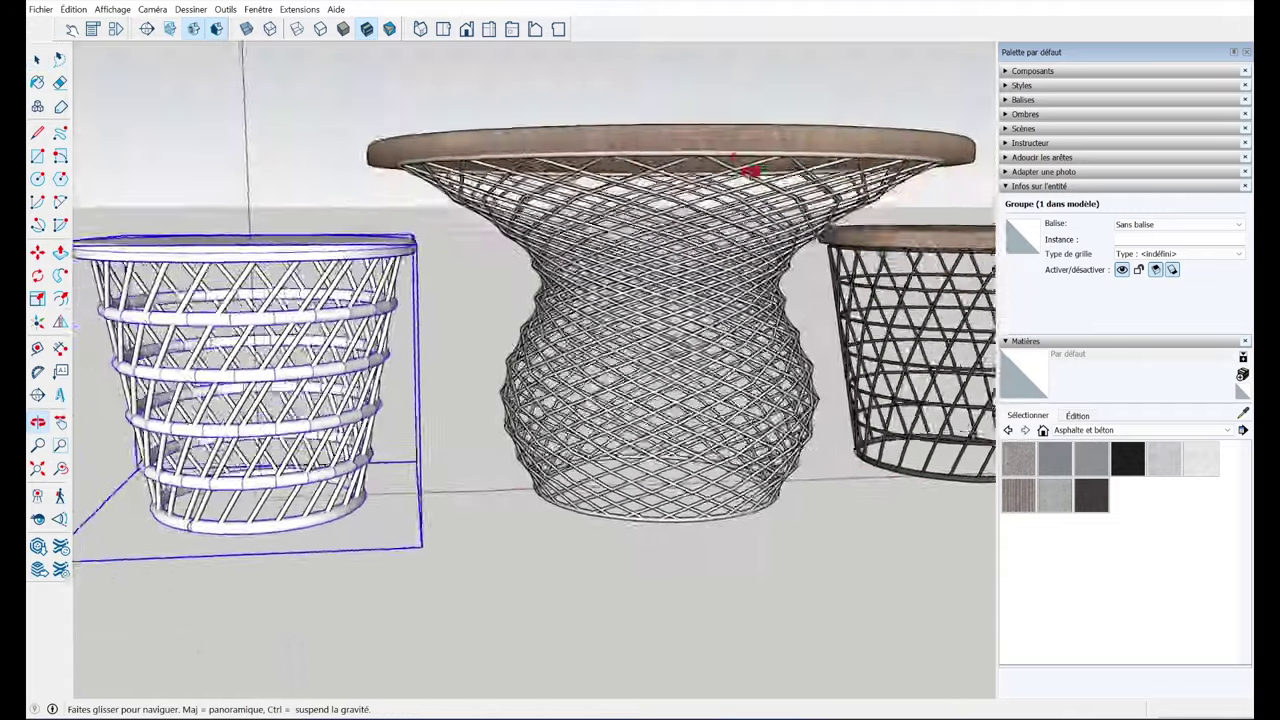
mouse_move(737, 251)
left_mouse_down()
mouse_move(544, 128)
mouse_move(822, 362)
left_mouse_up()
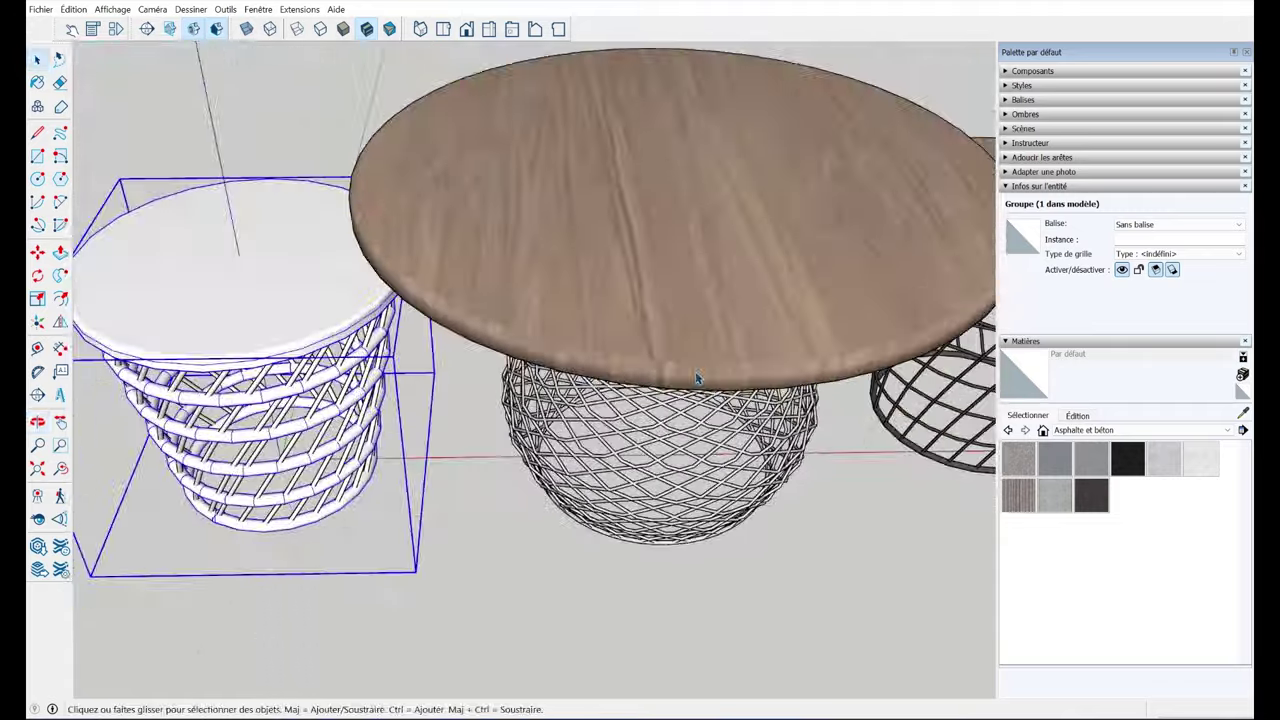
left_click_drag(822, 362, 563, 432)
key("space")
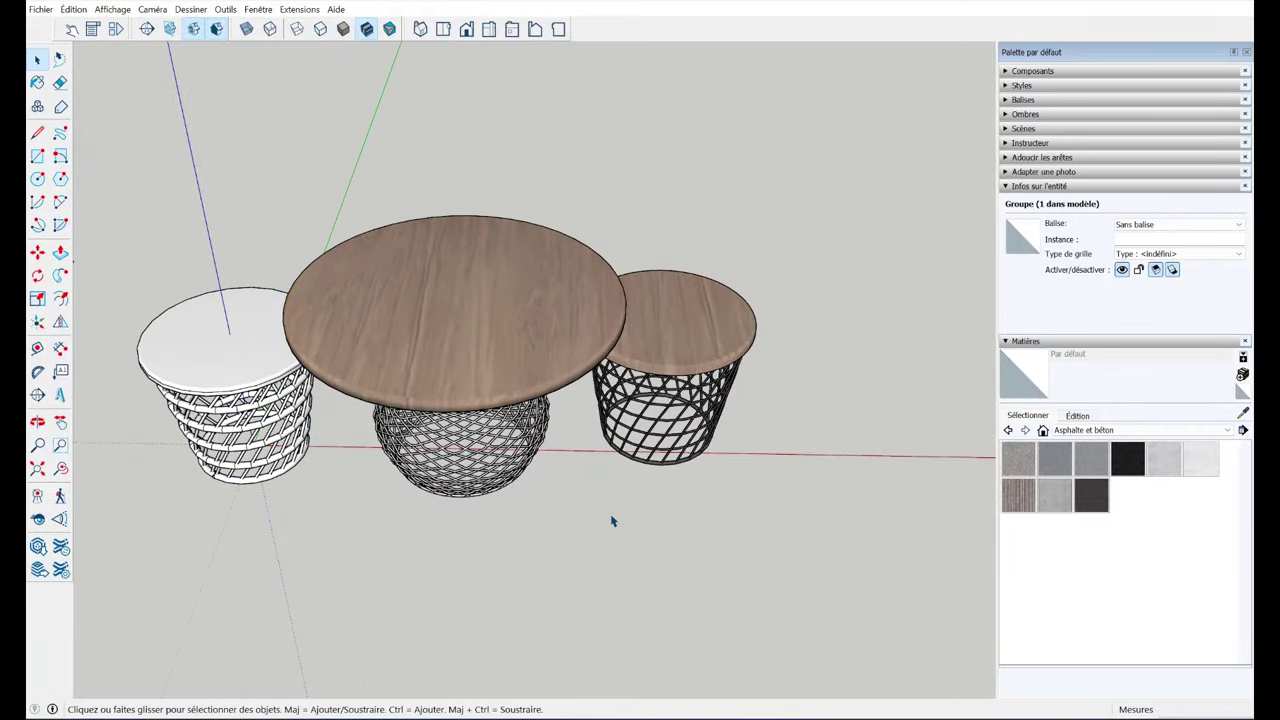
left_click(613, 521)
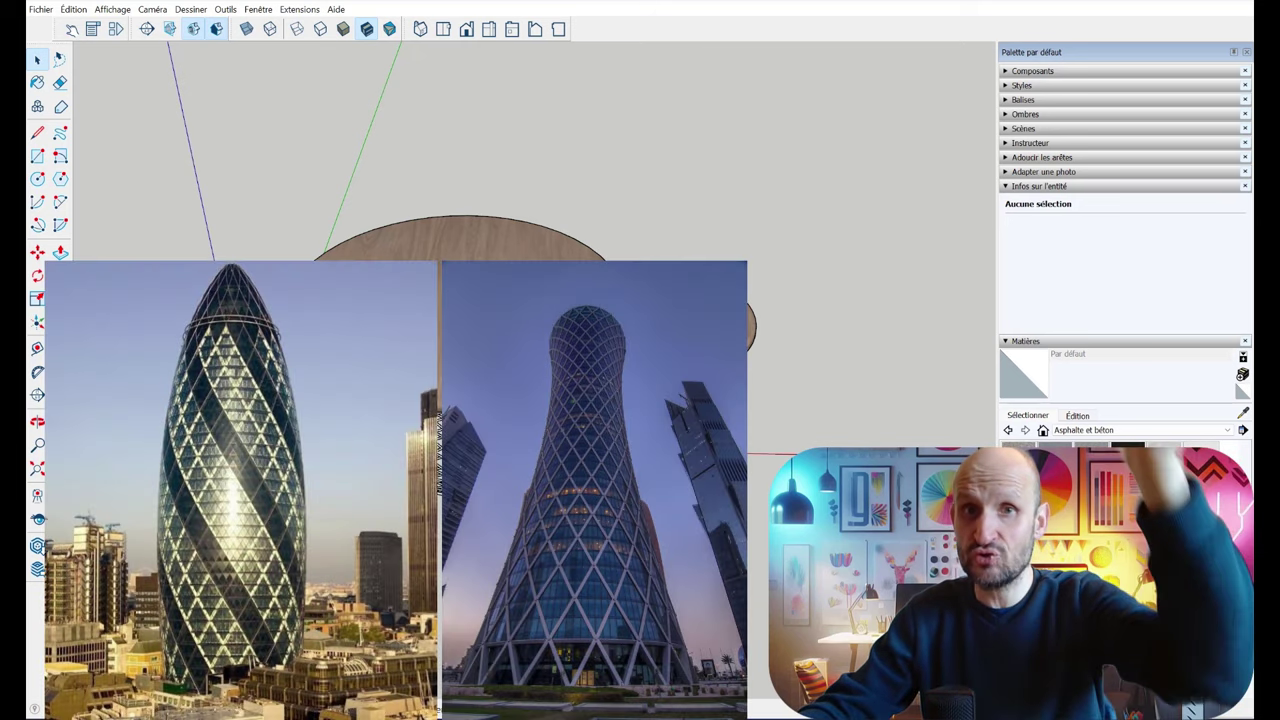
middle_click_drag(500, 300, 540, 300)
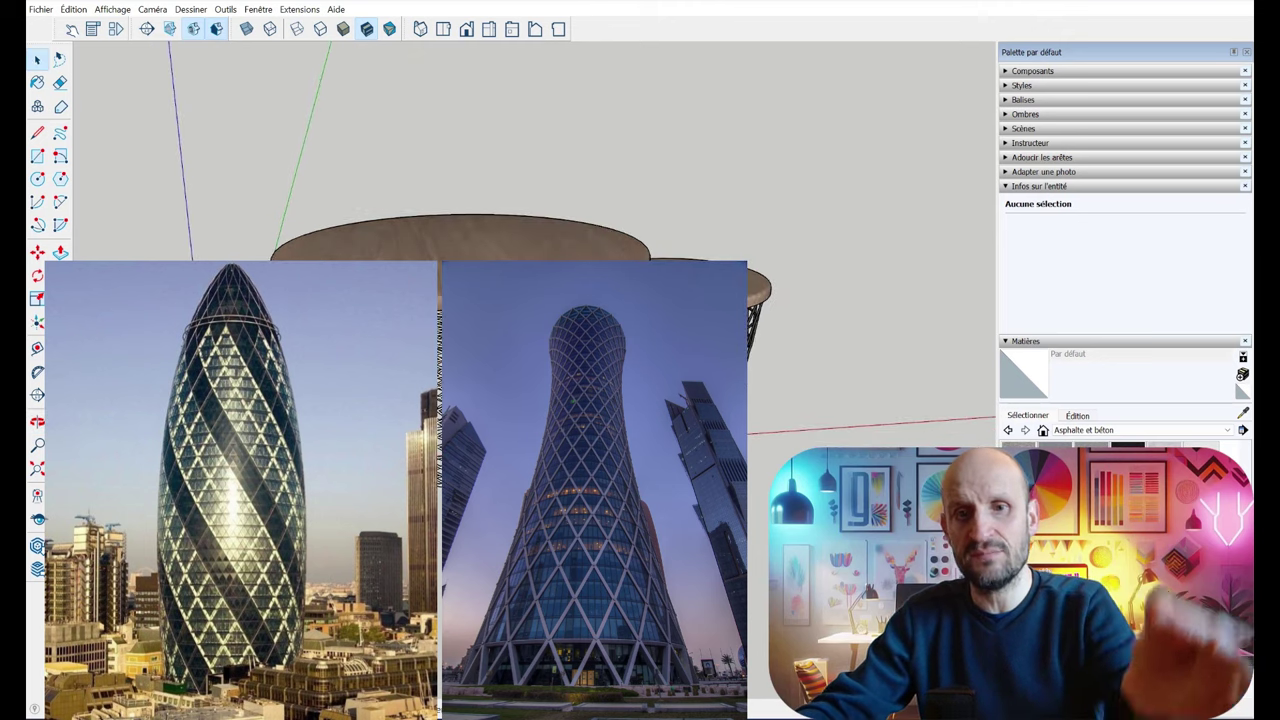